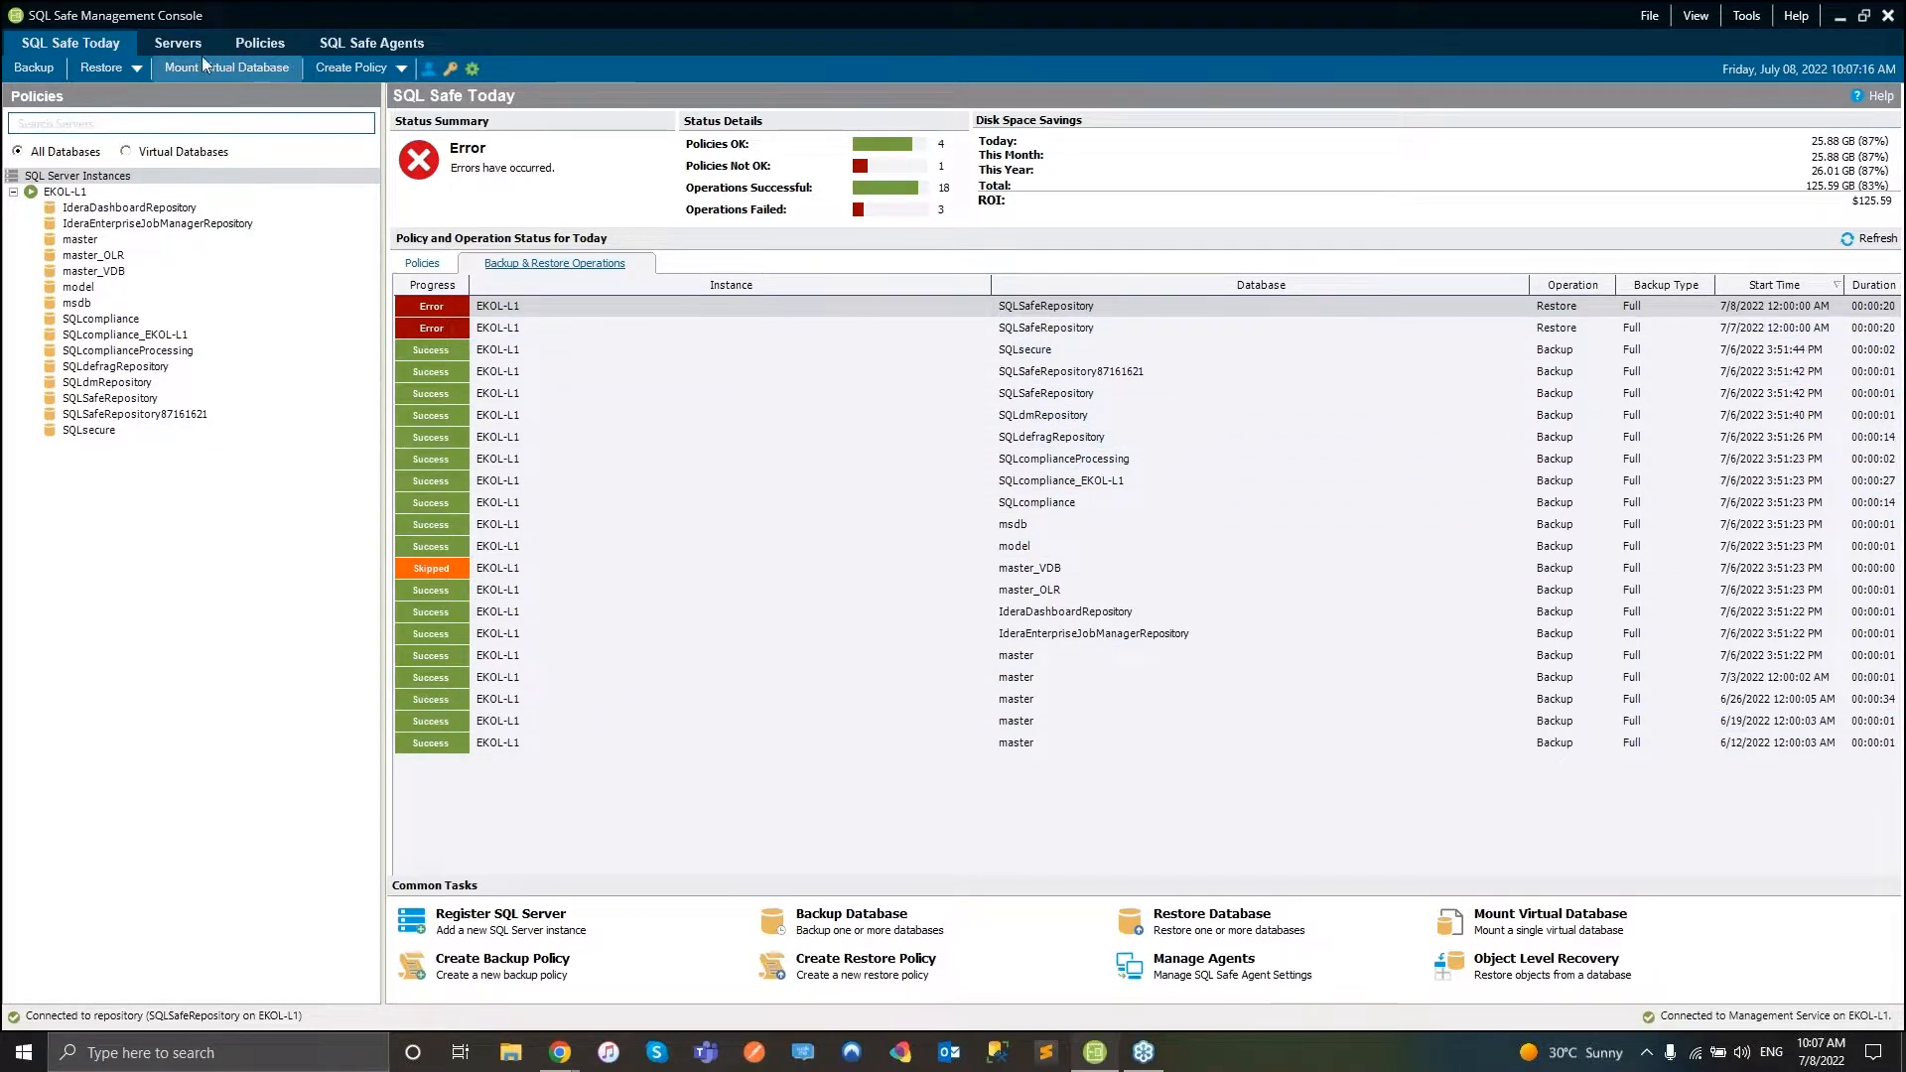
click(178, 44)
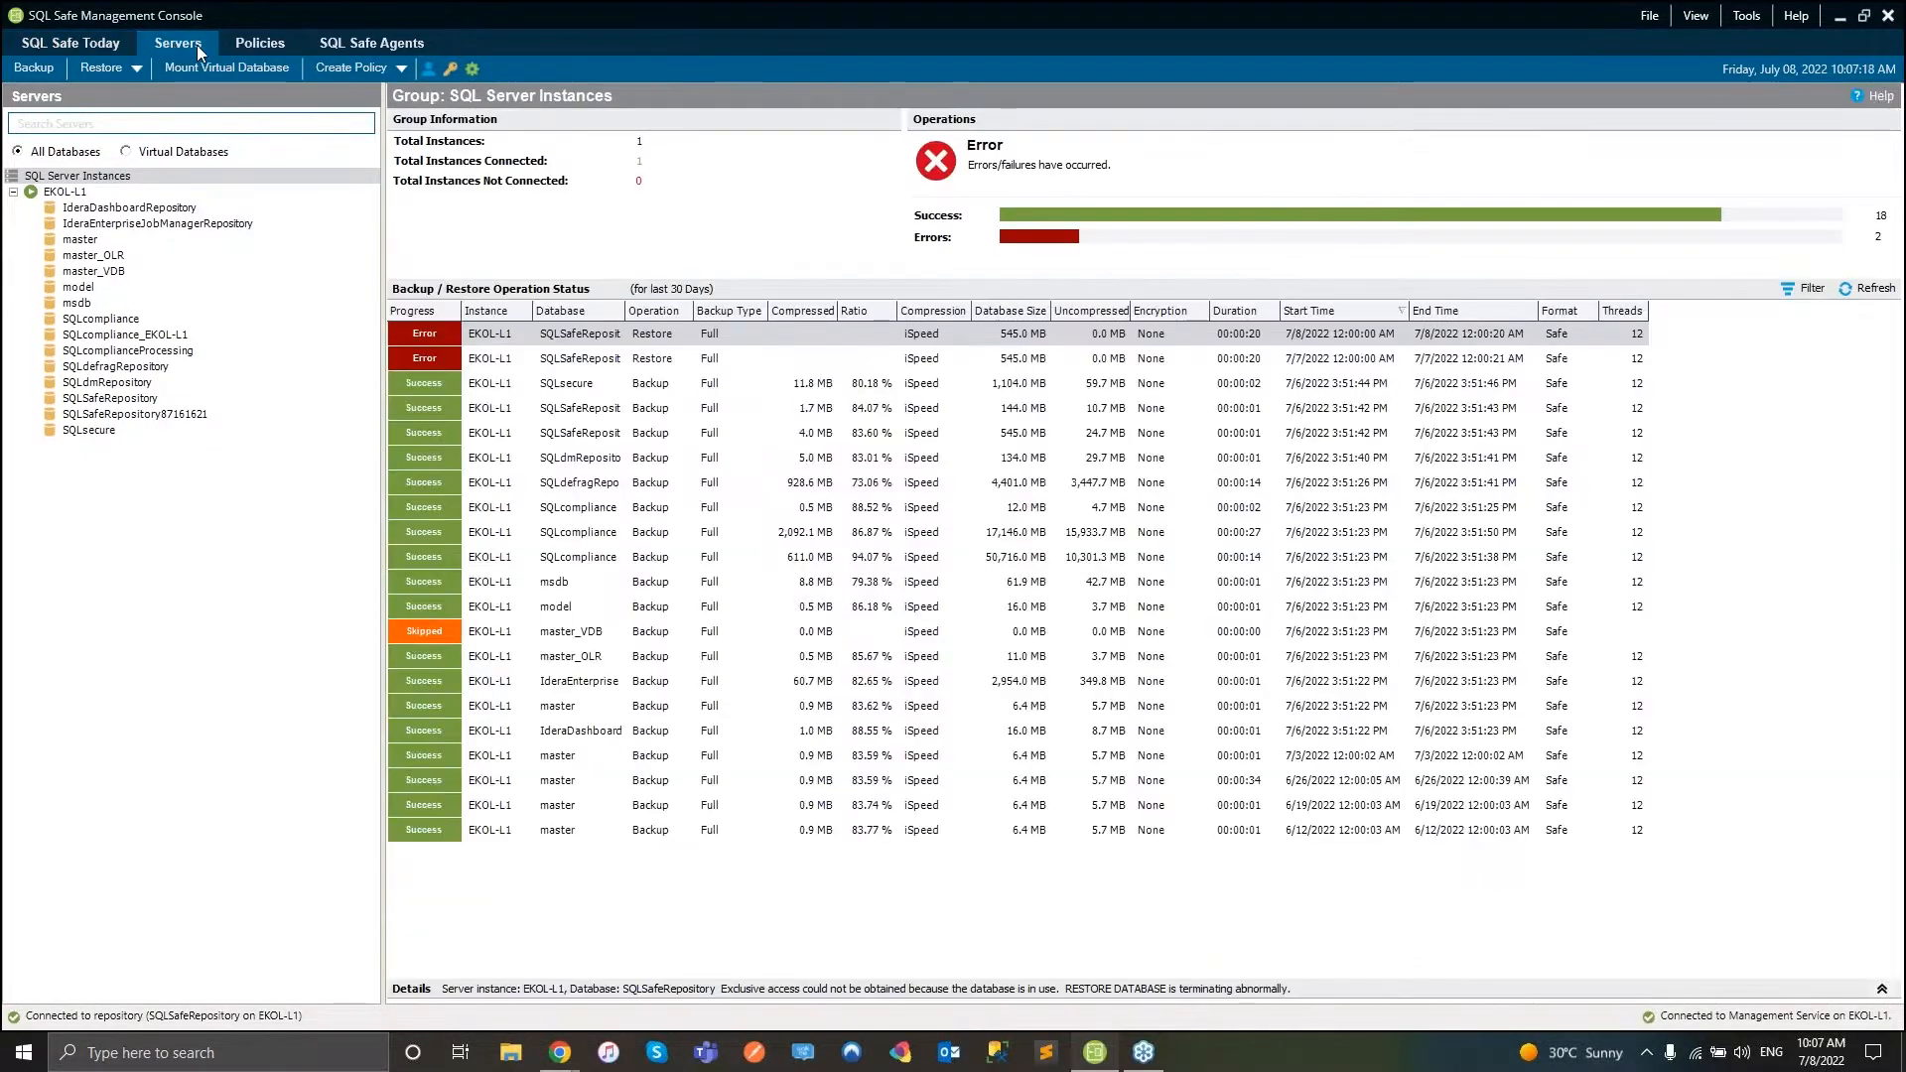
click(258, 43)
click(350, 43)
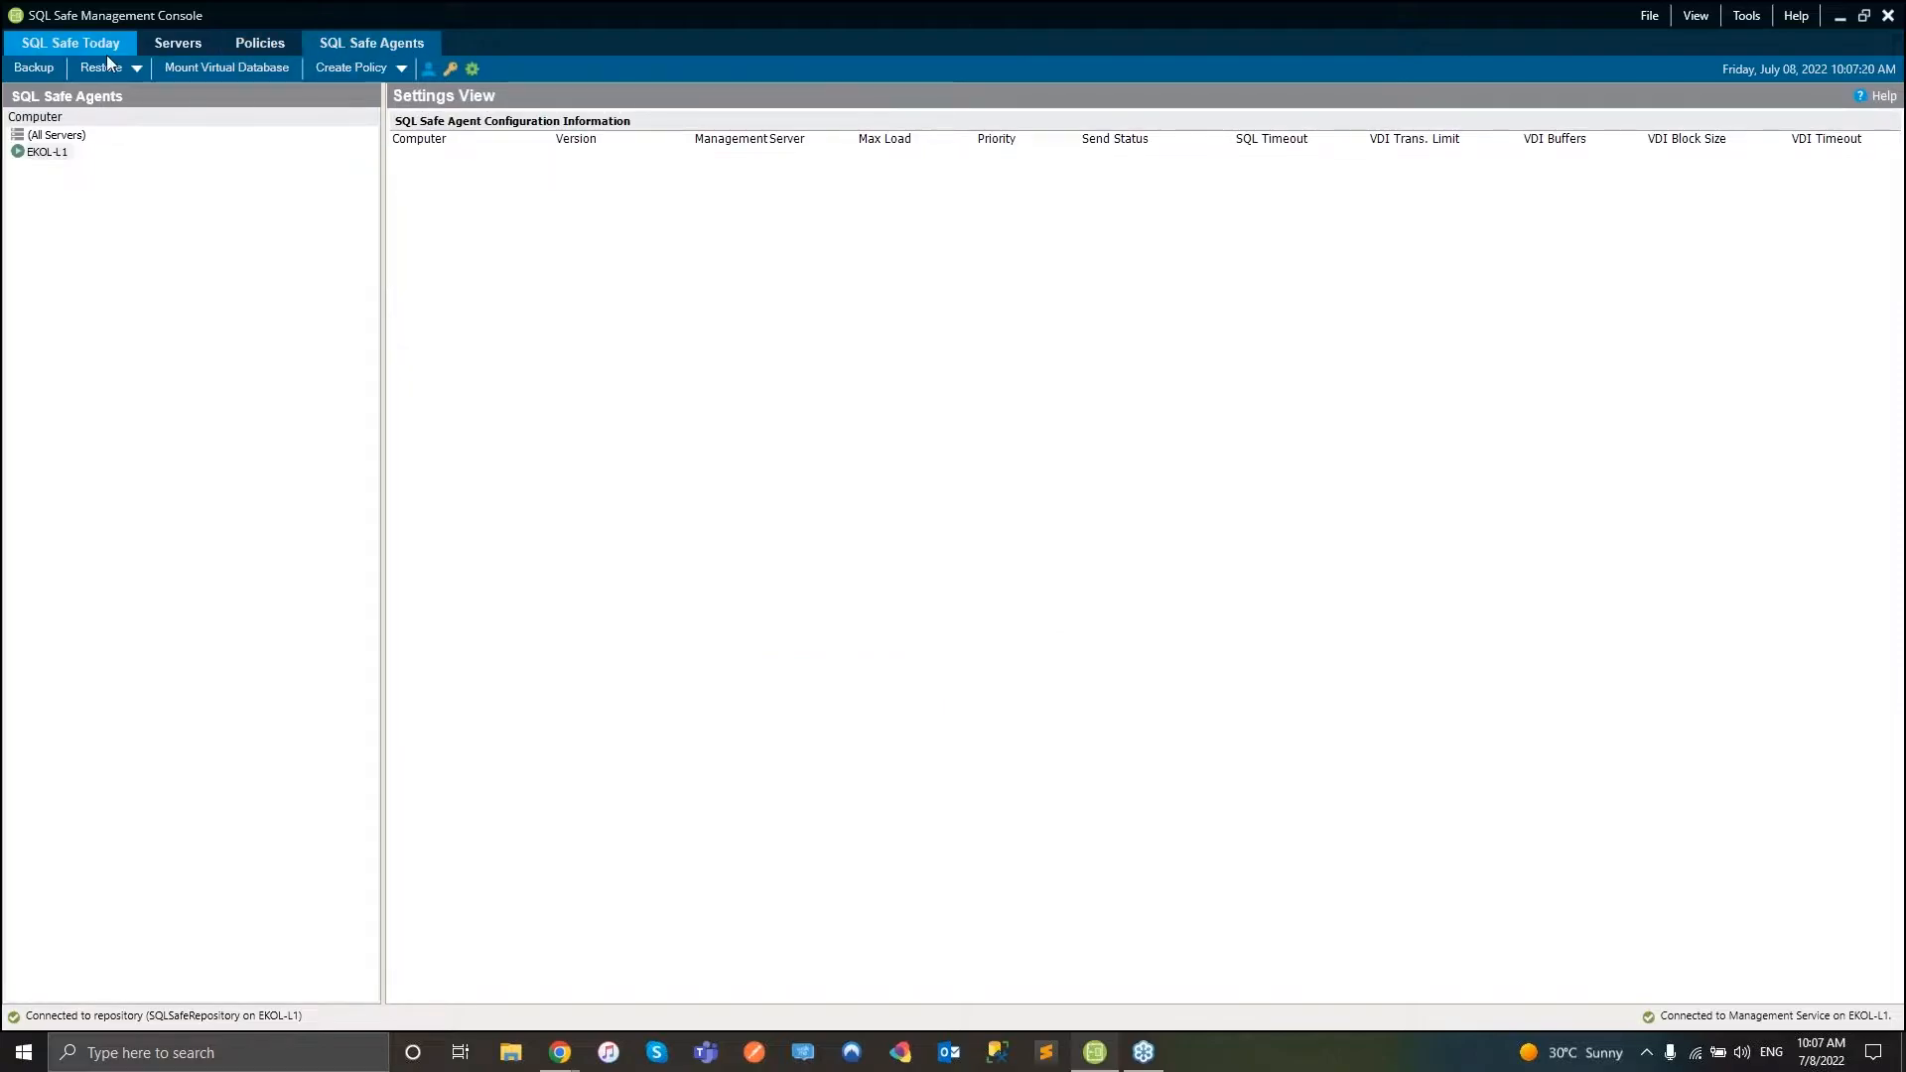
click(37, 44)
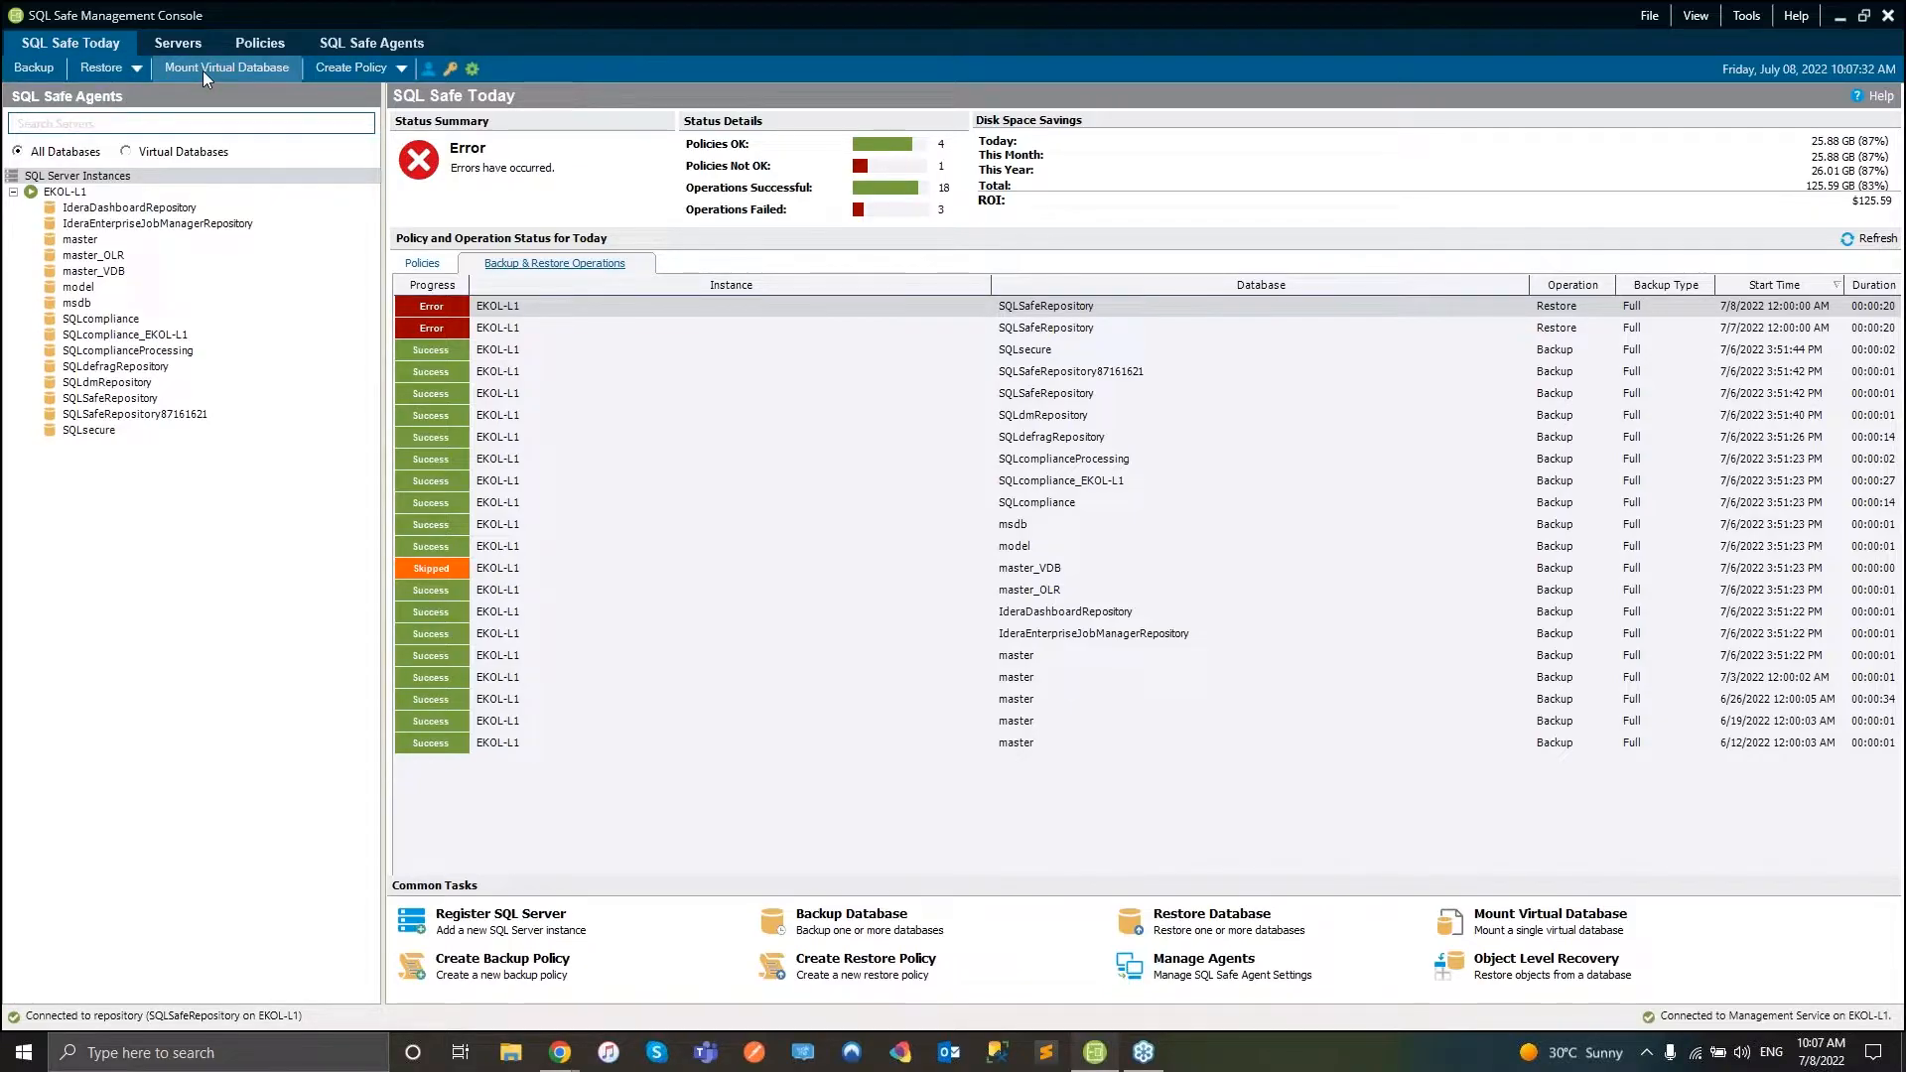
- Browse the Backup, Agent Deployment, User Experience, Policy Data, Amazon and Azure preferences, then open License Key Manager
click(426, 68)
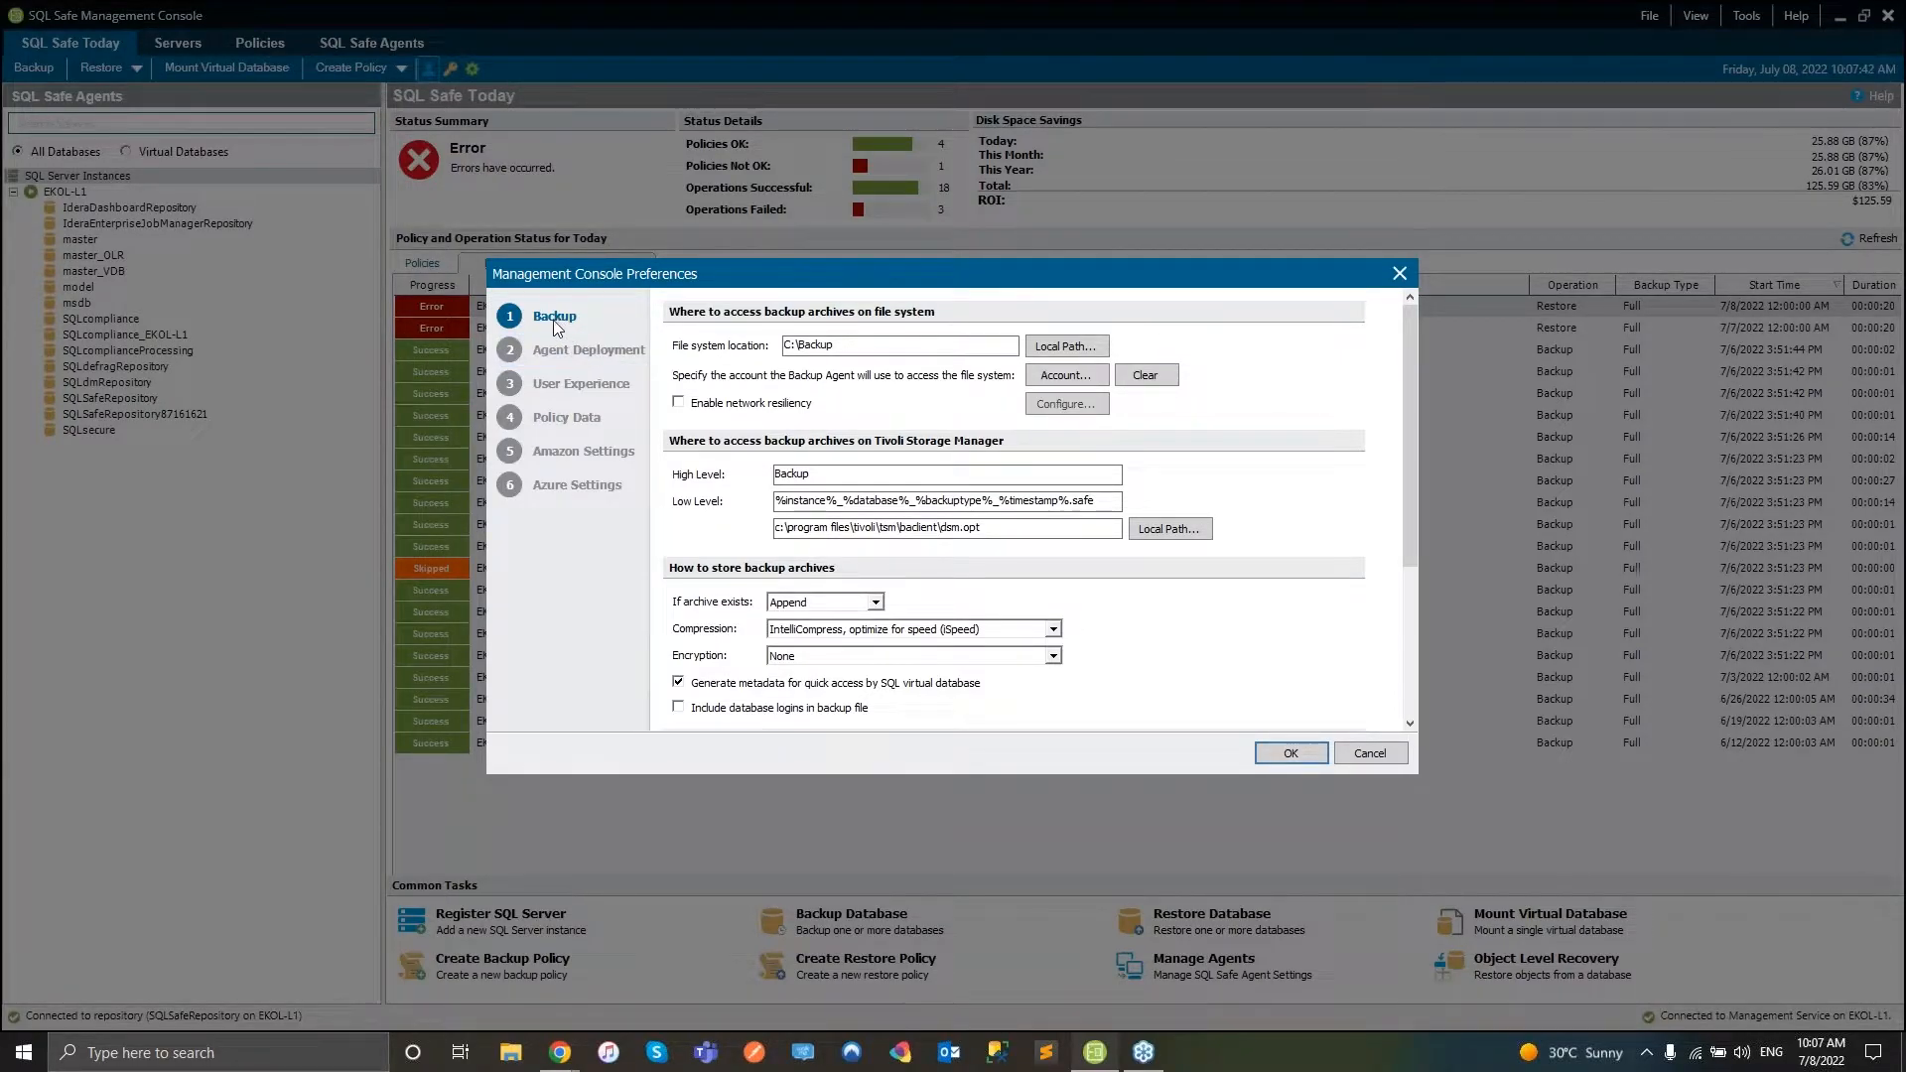
click(541, 345)
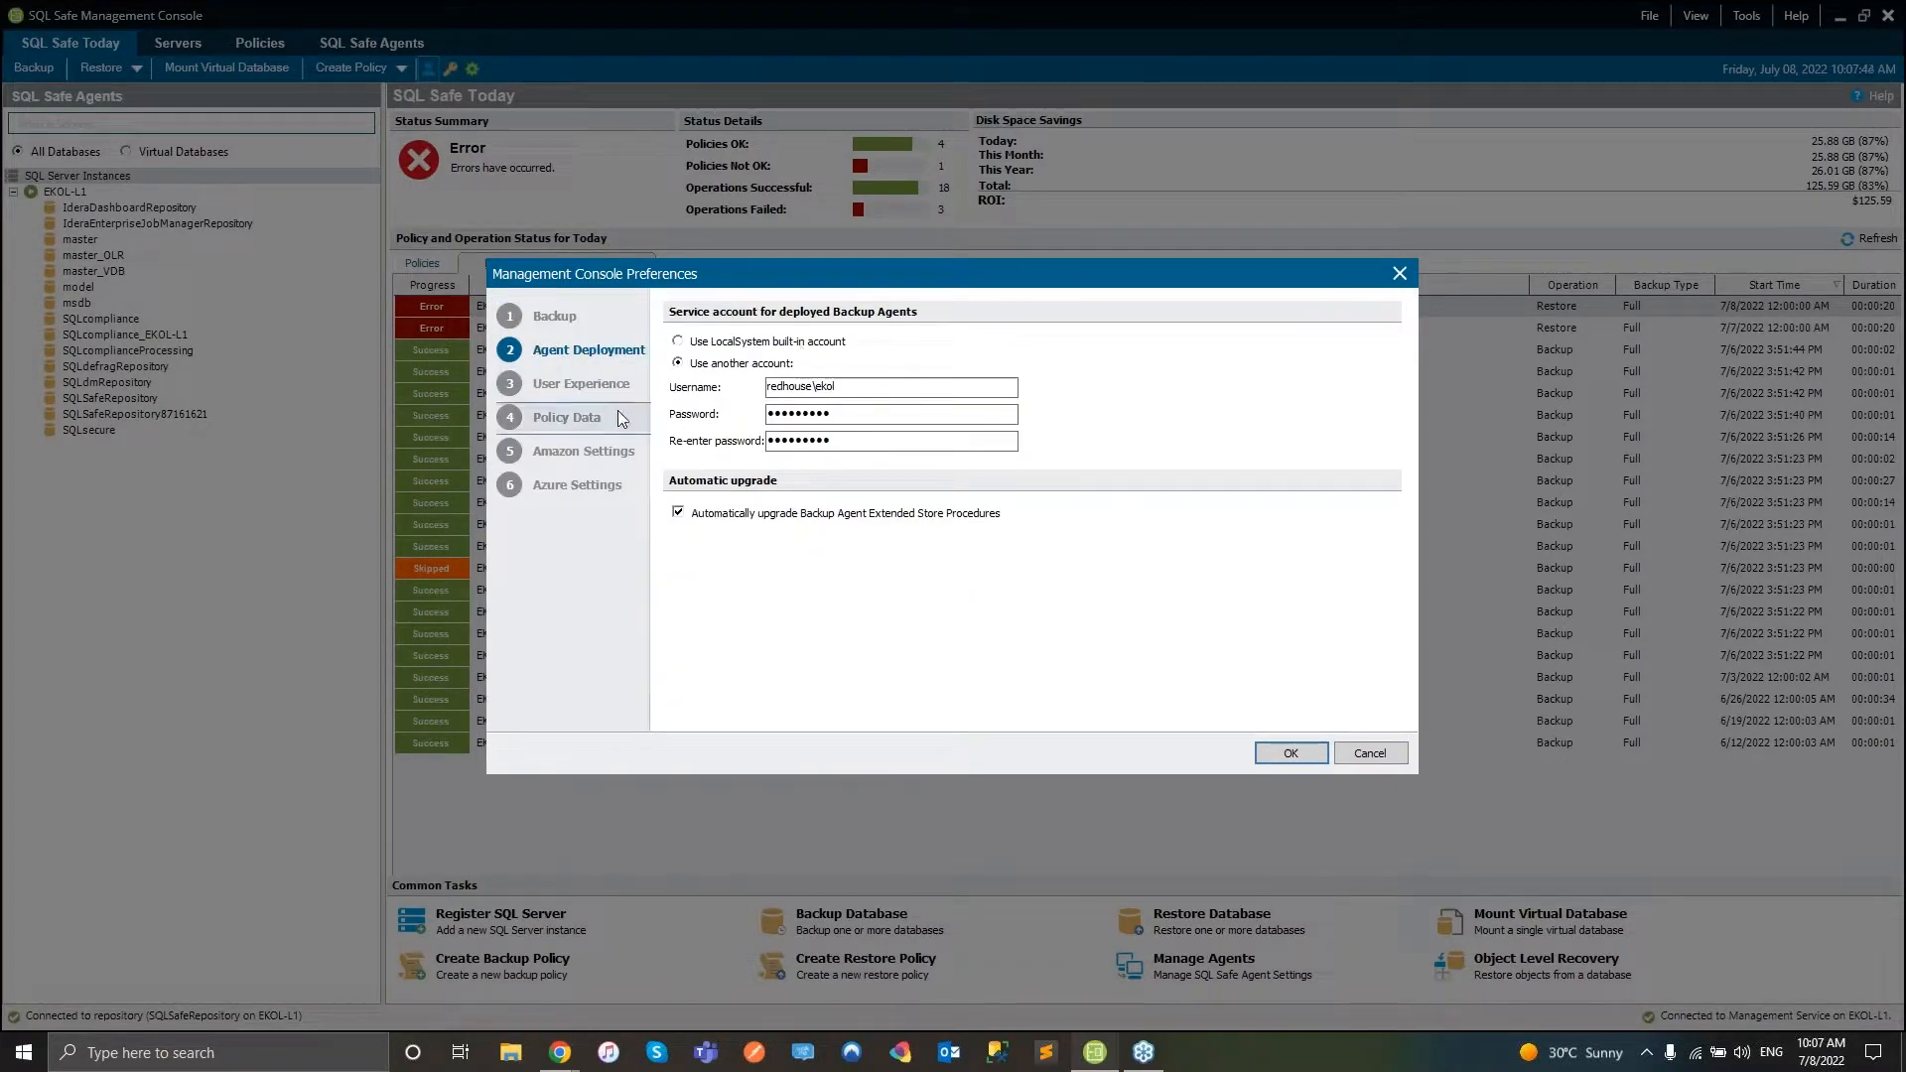
click(549, 394)
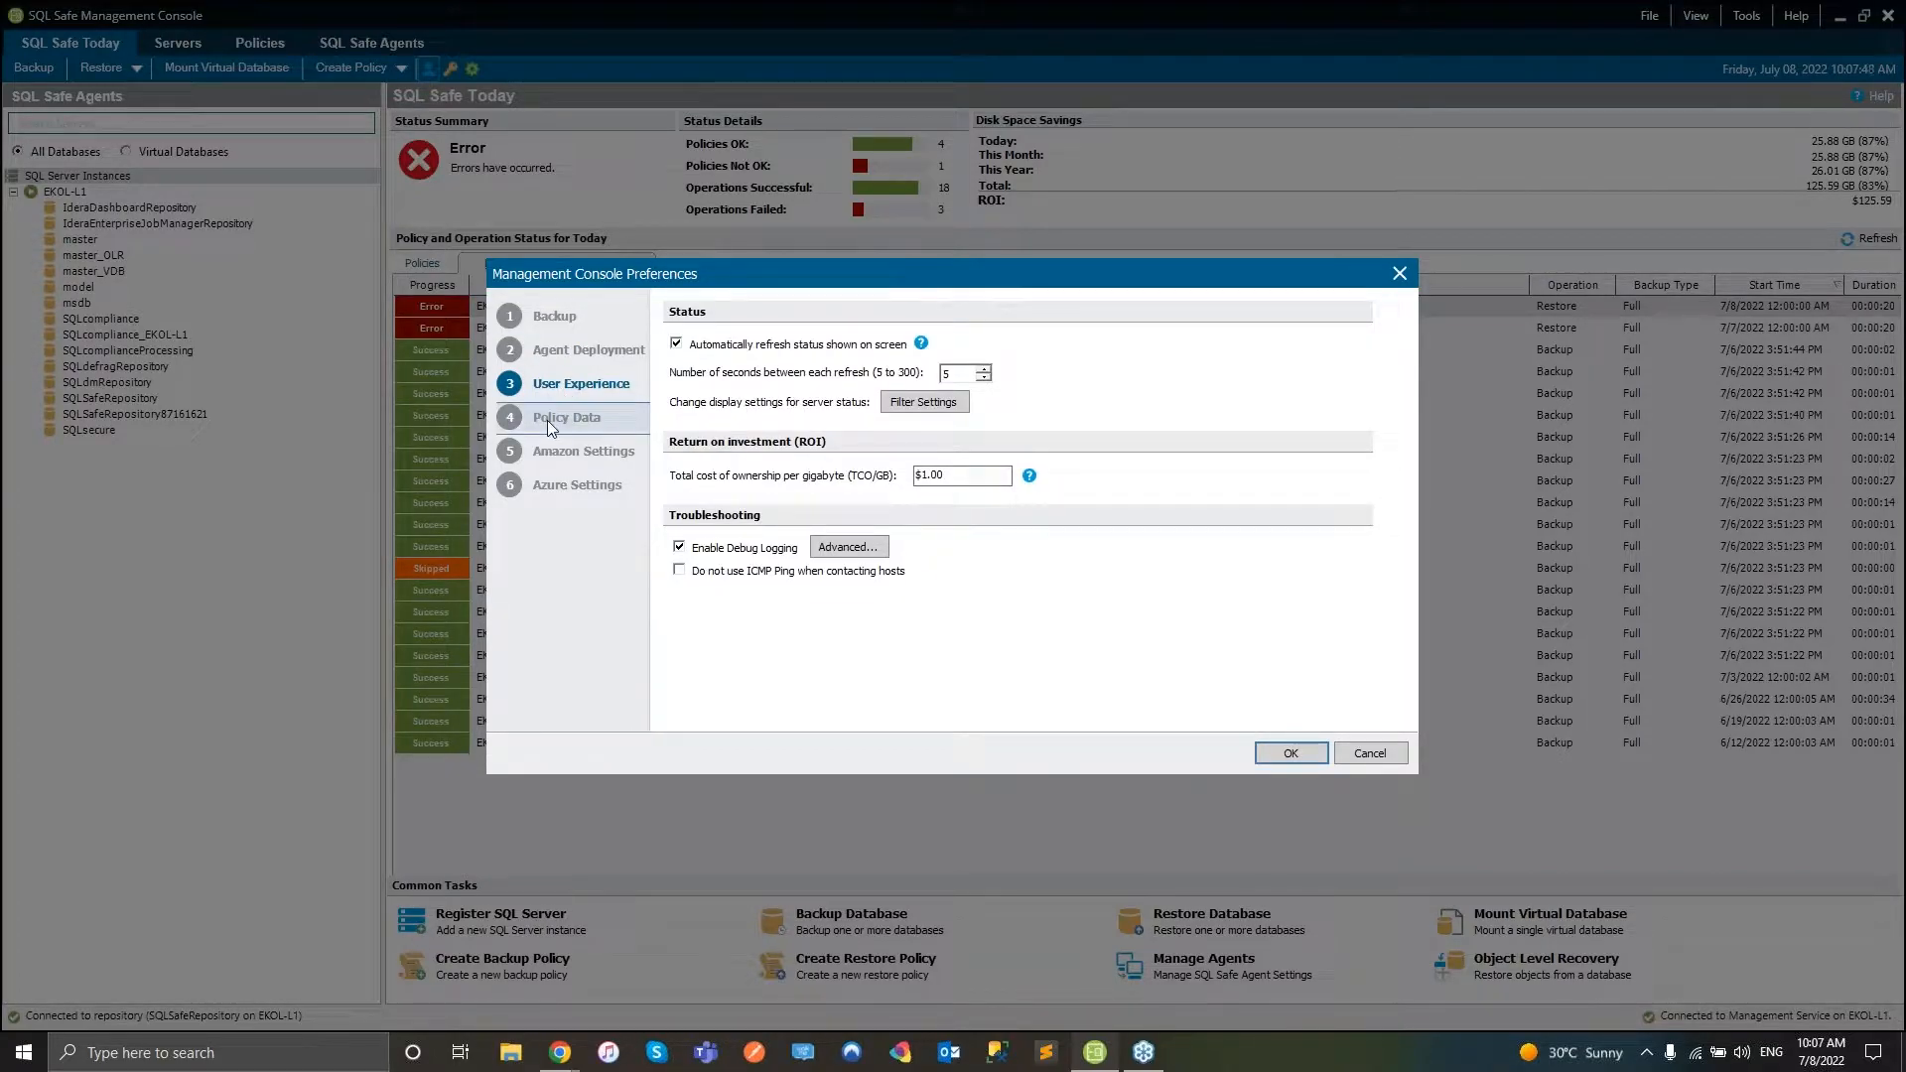
click(546, 420)
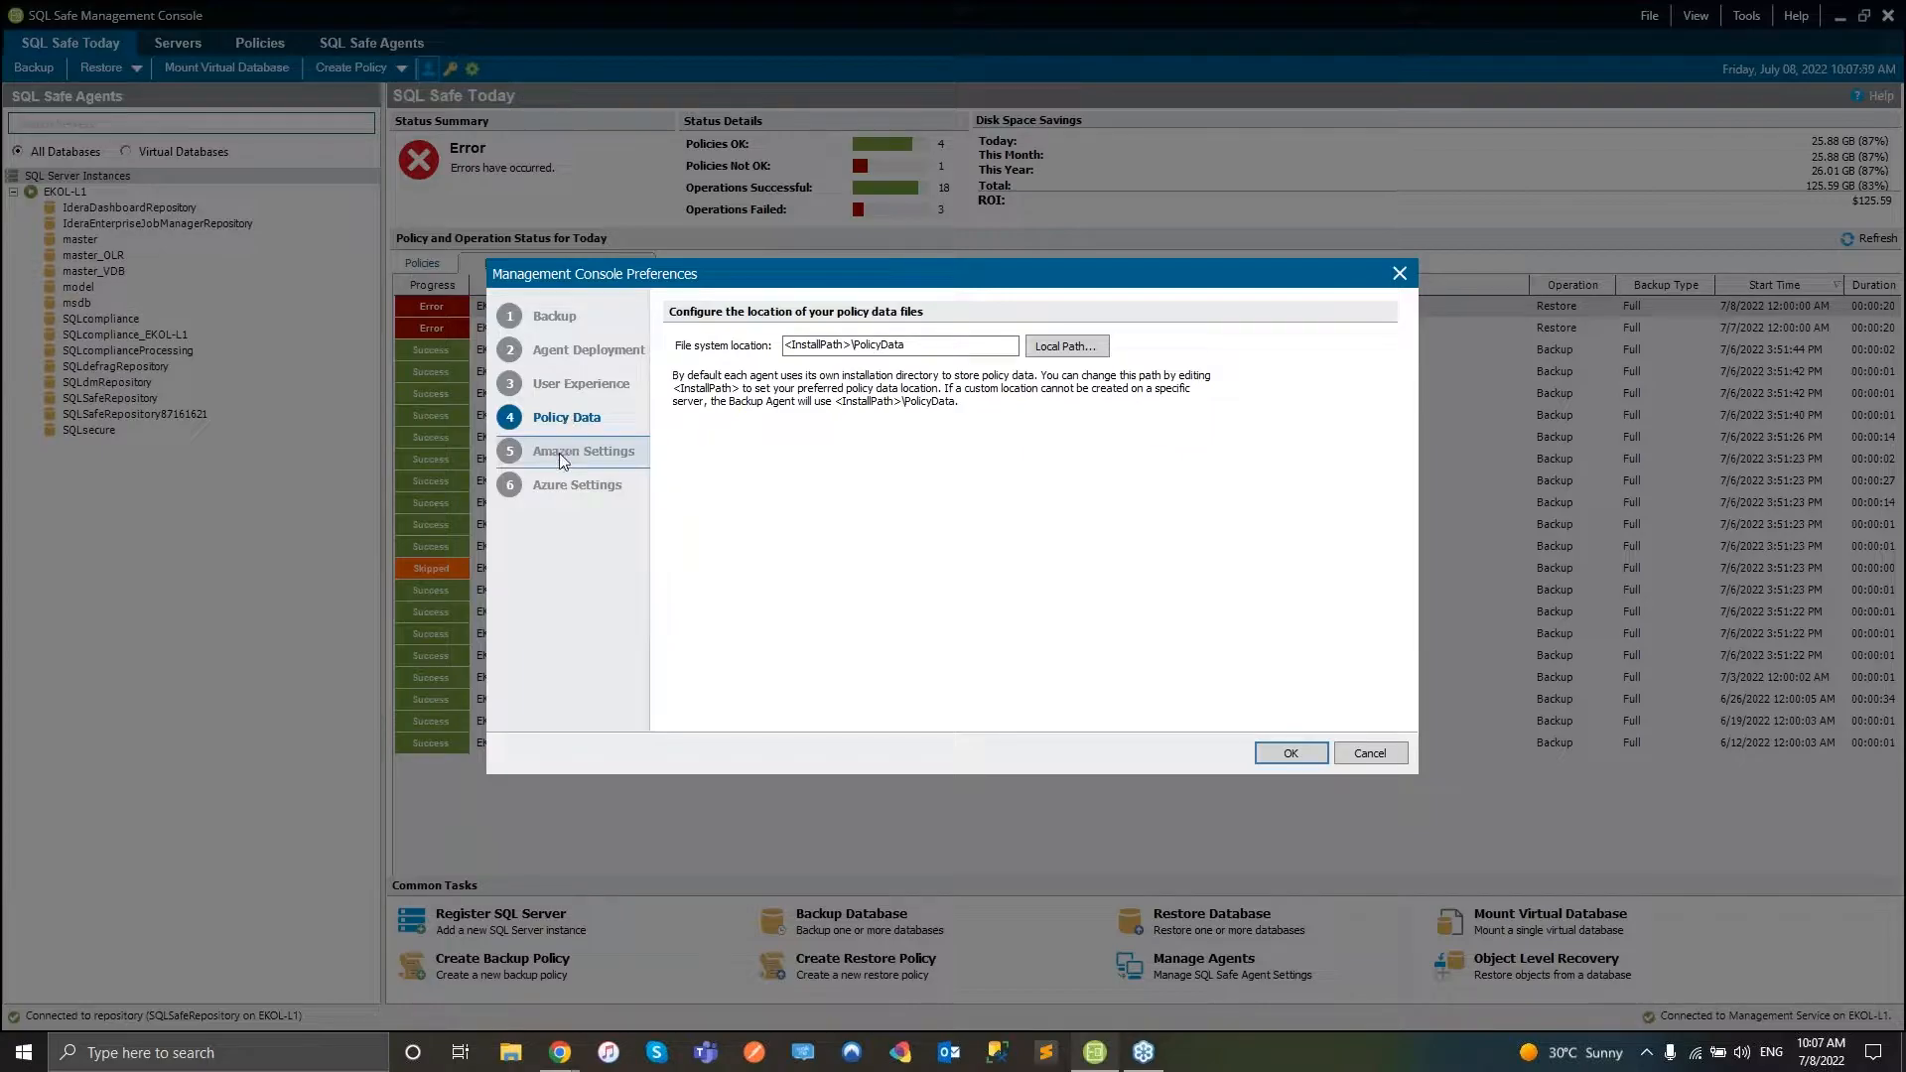
click(558, 452)
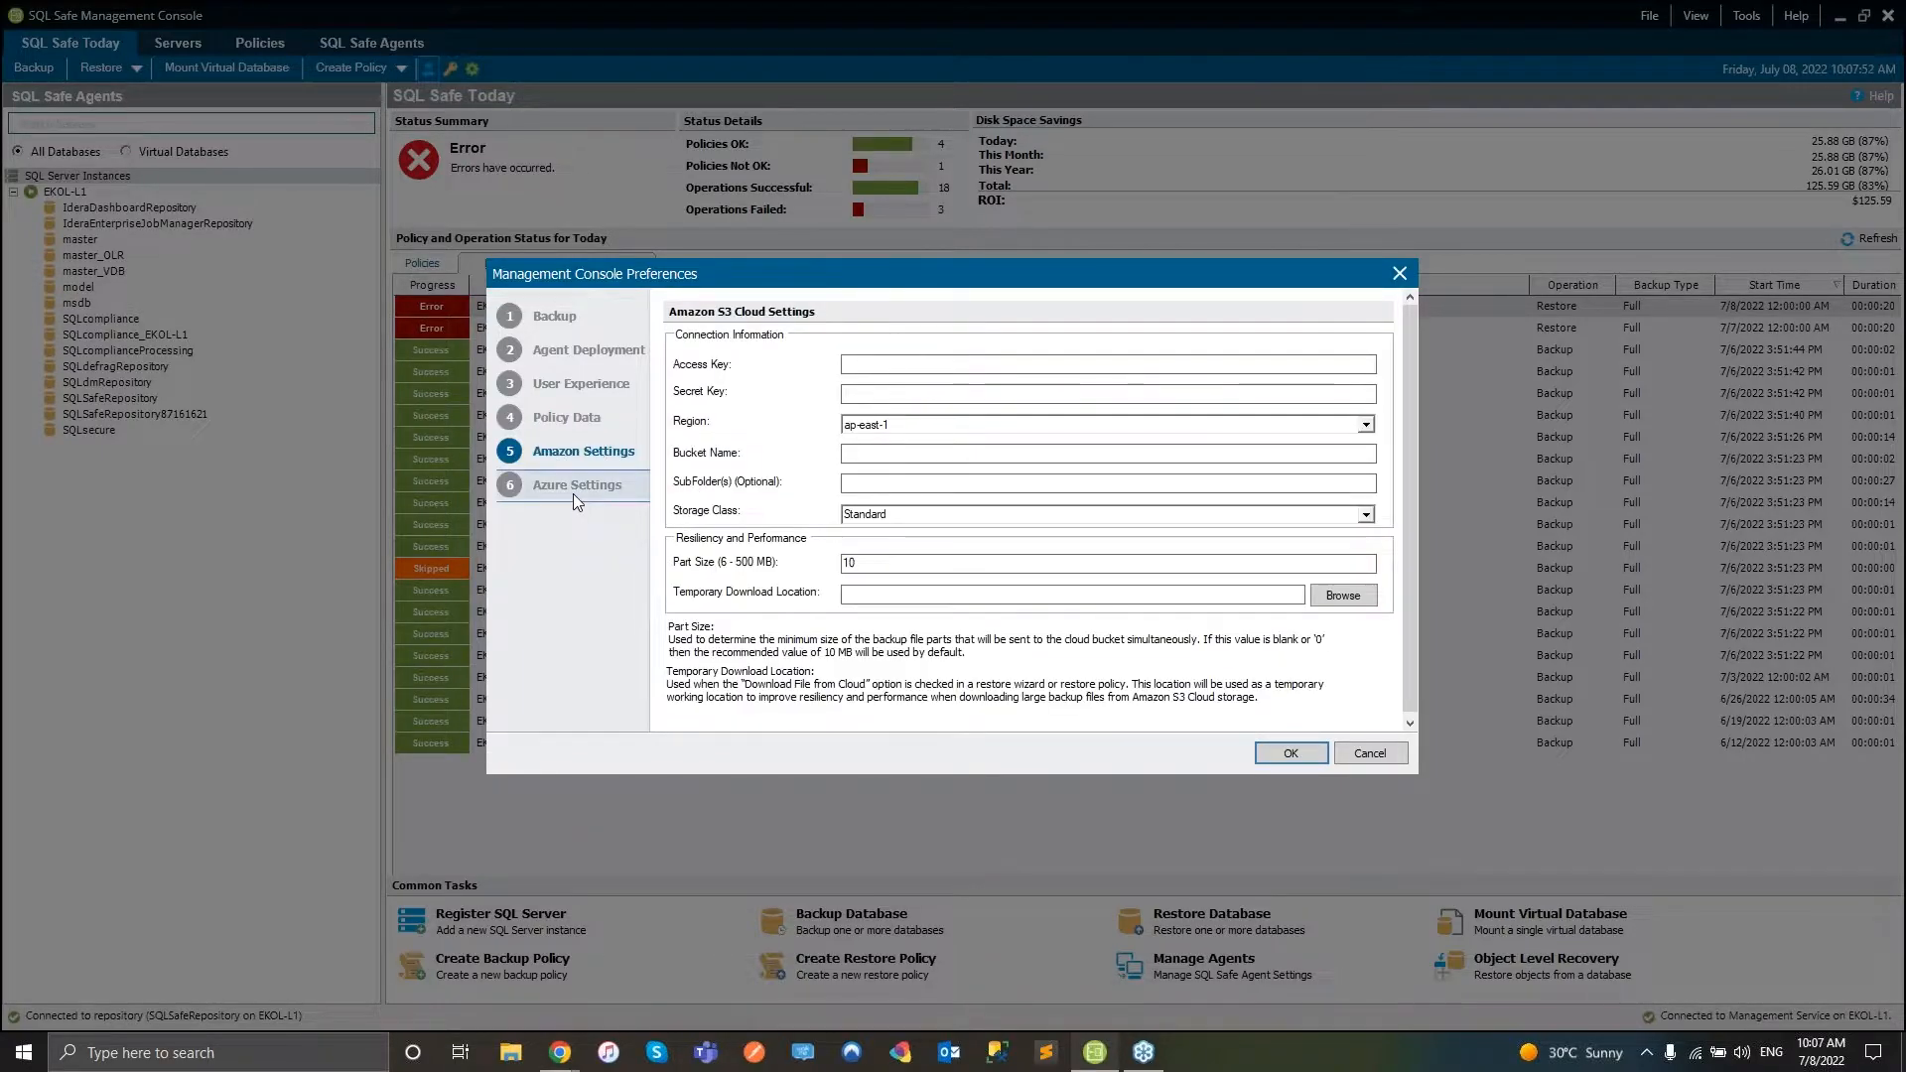
click(574, 488)
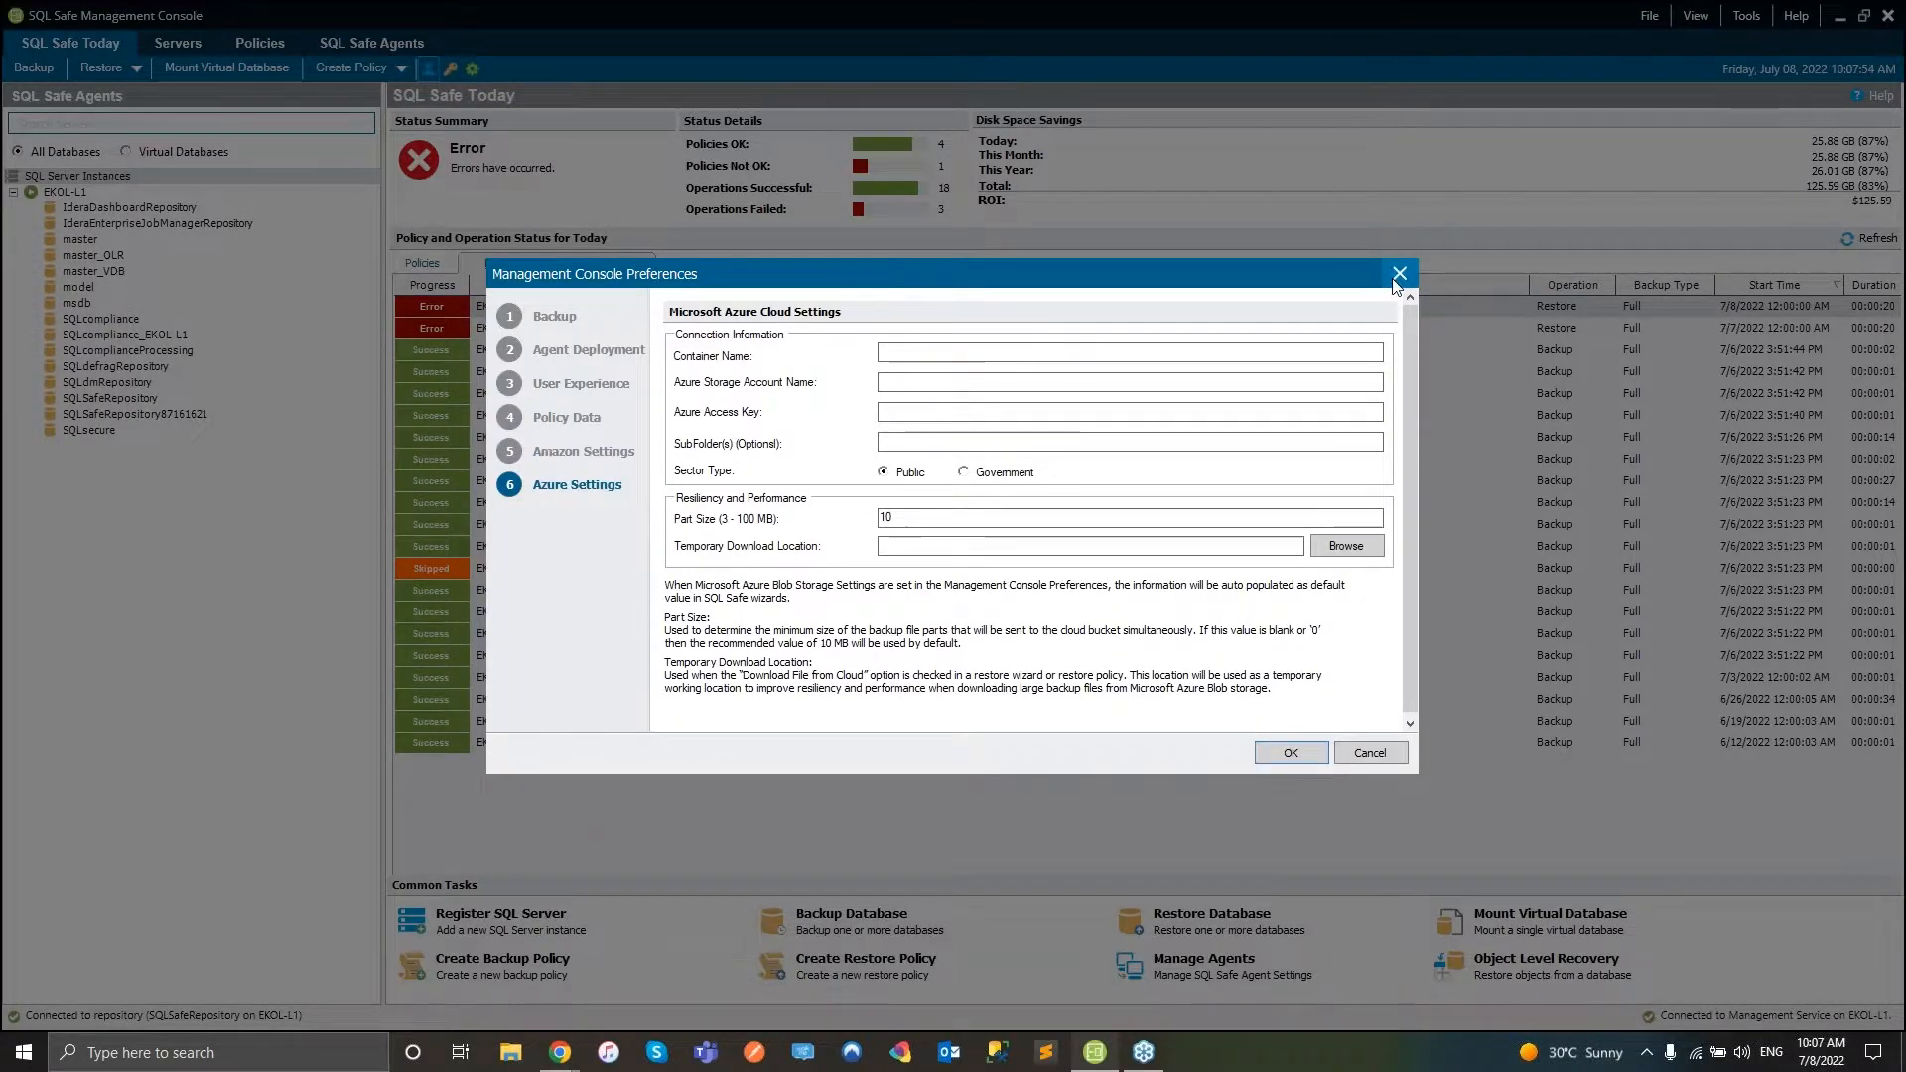
click(1399, 274)
click(443, 69)
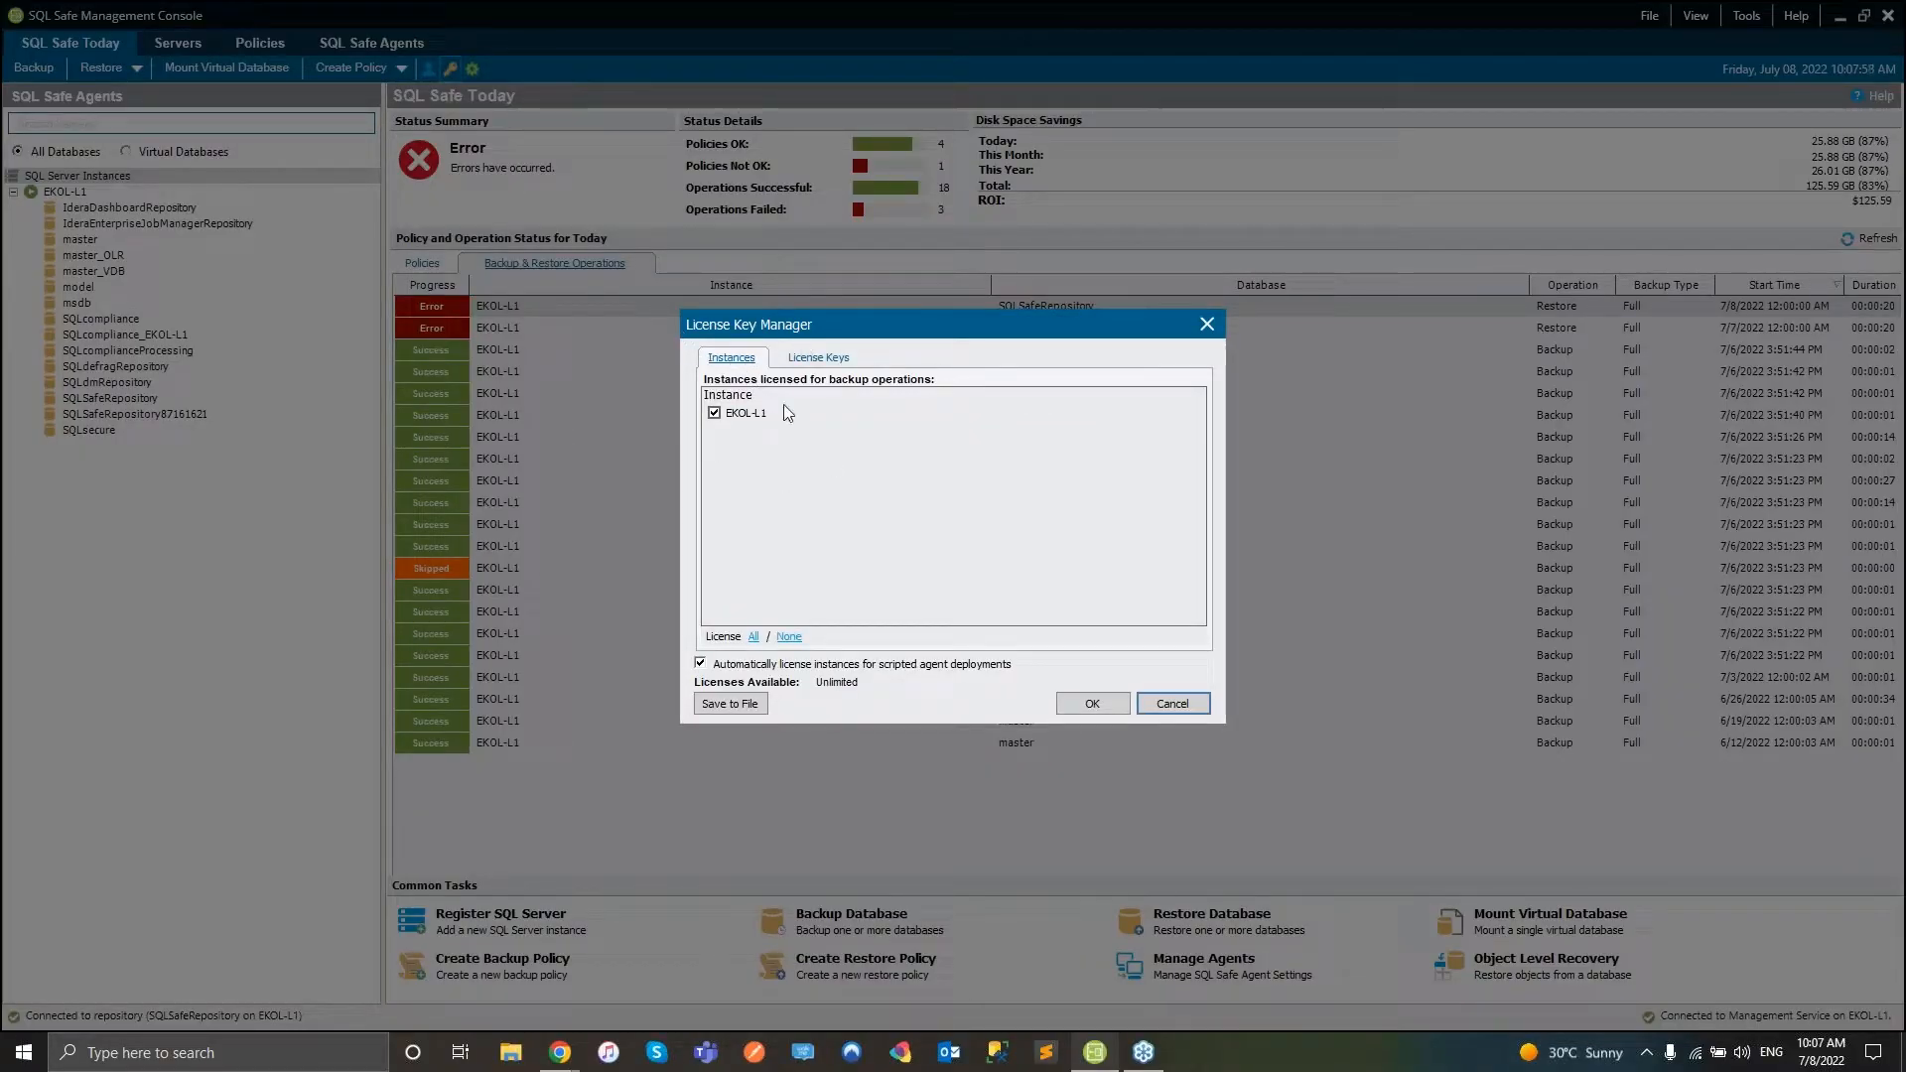
- Check the License Keys tab, then view the SQLSafeRepository settings on EKOL-L1 and close them unchanged
click(816, 360)
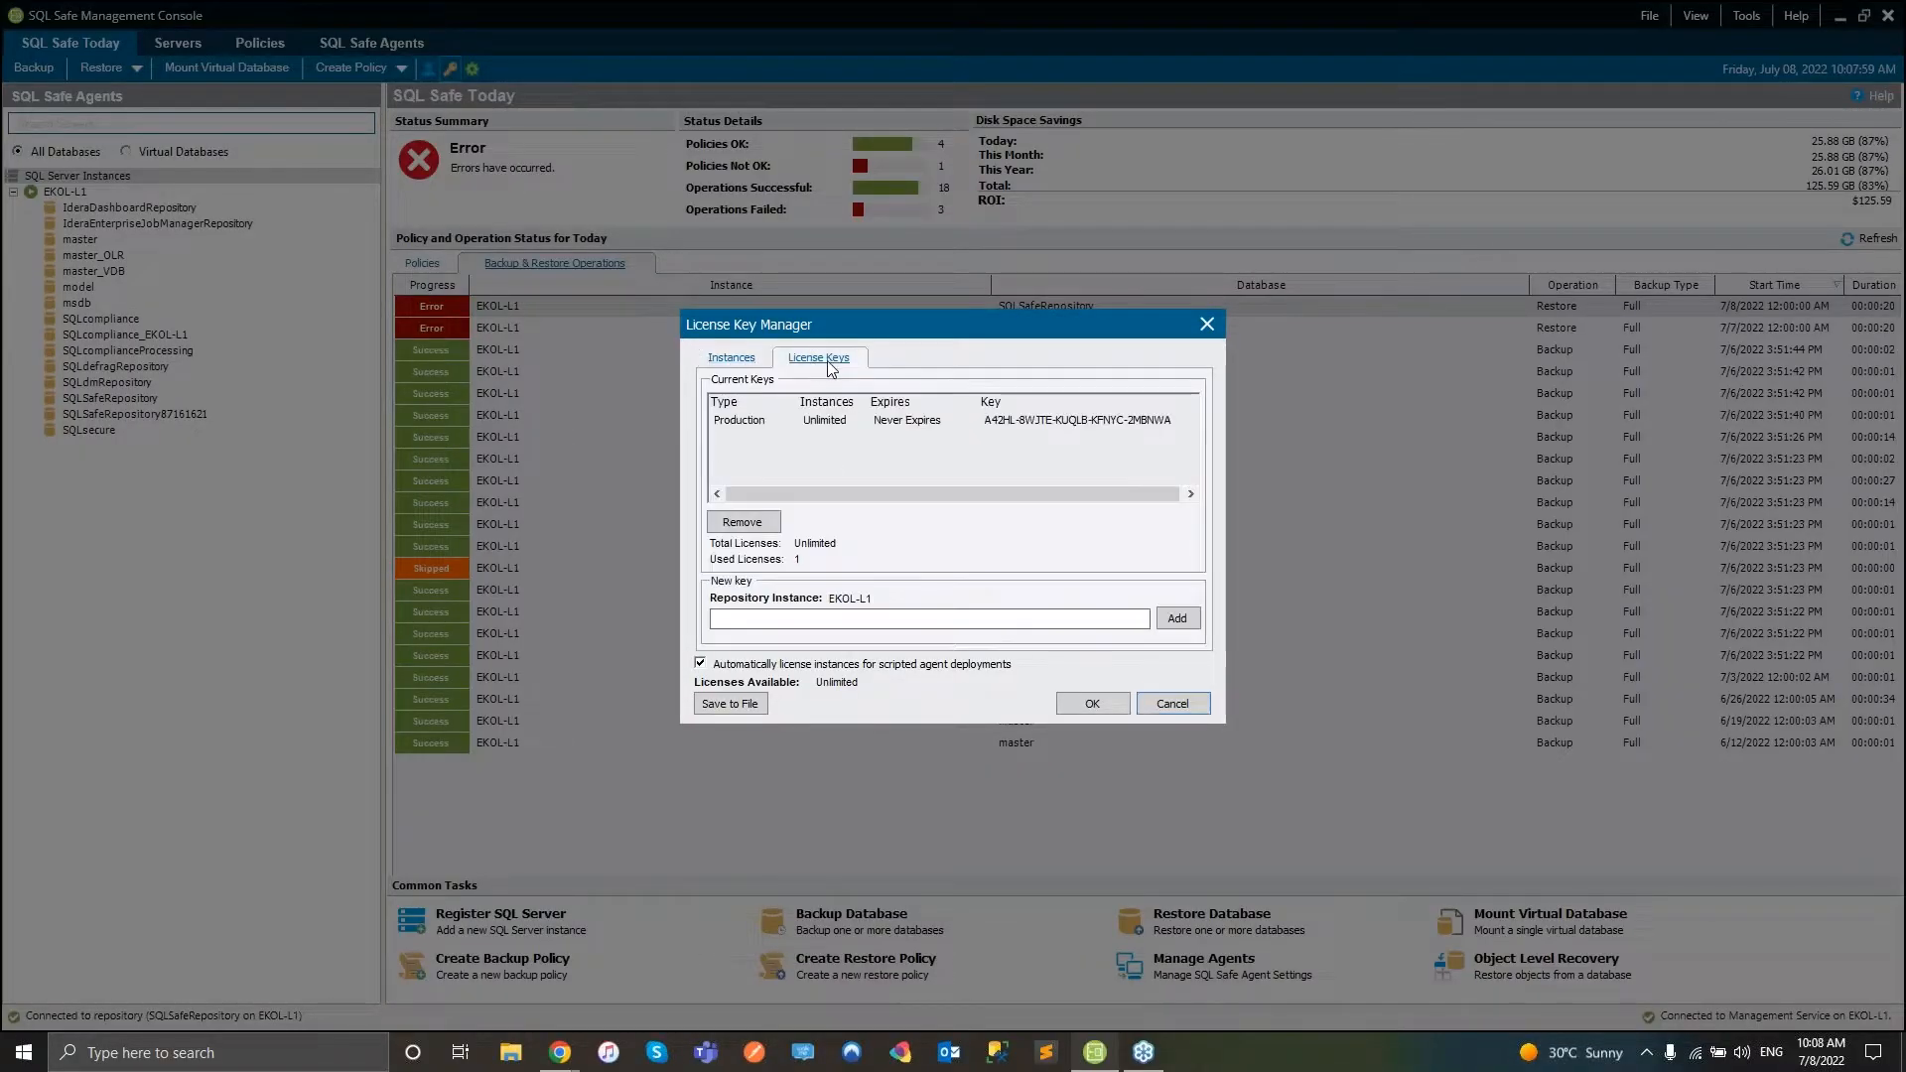
click(747, 359)
click(1207, 325)
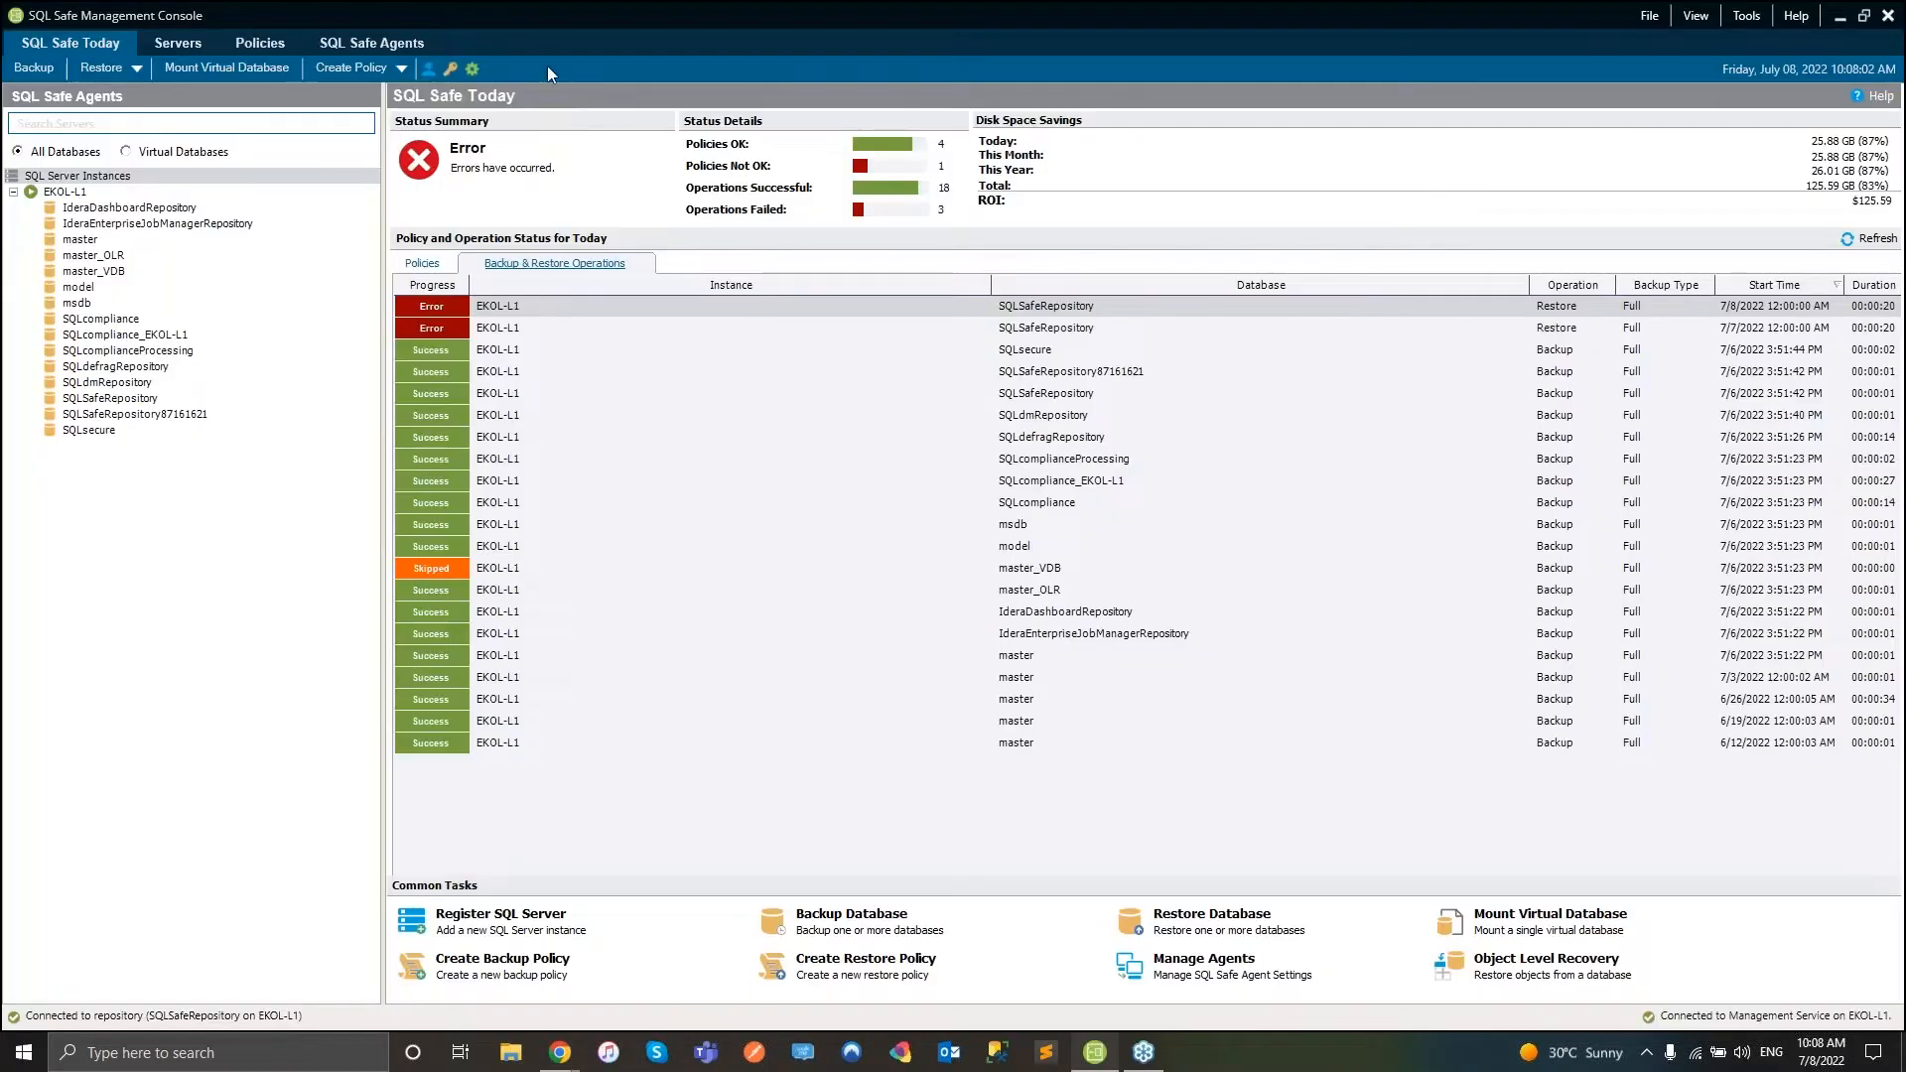
click(471, 68)
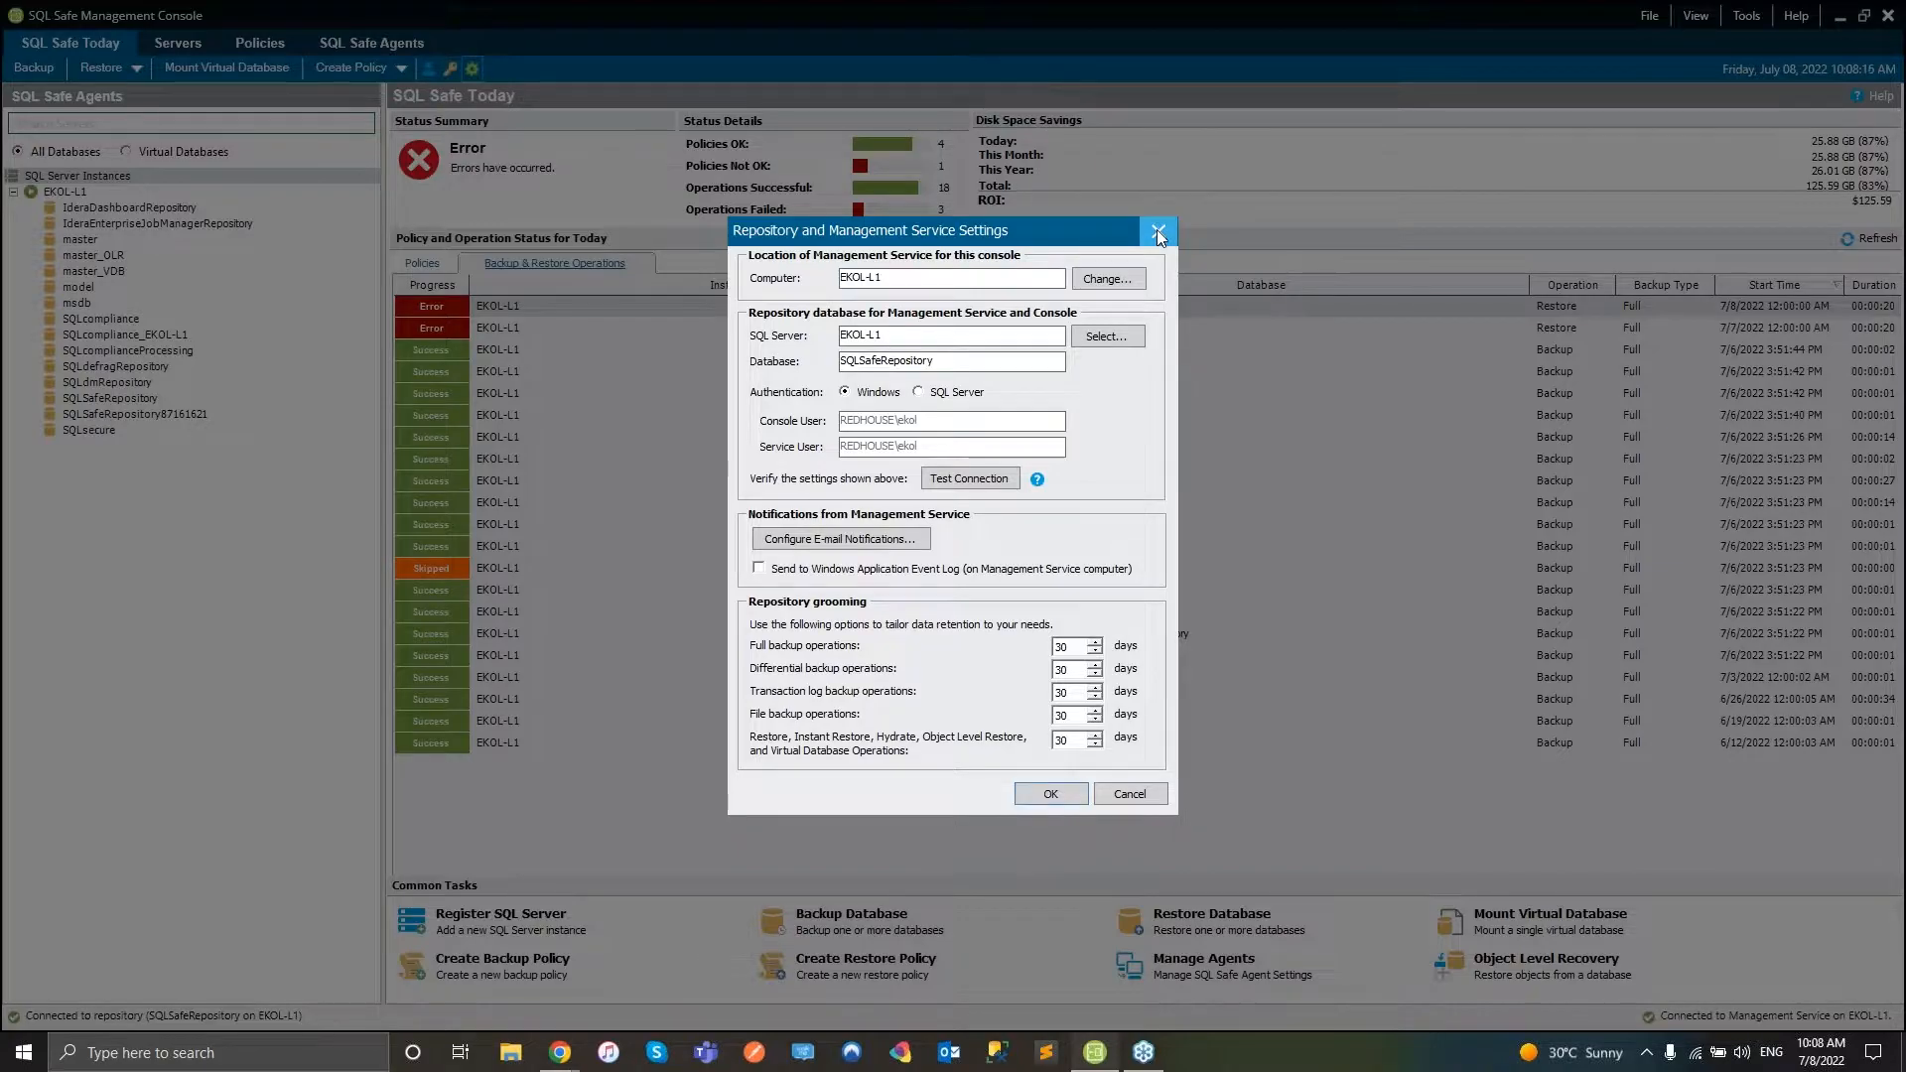
click(1157, 232)
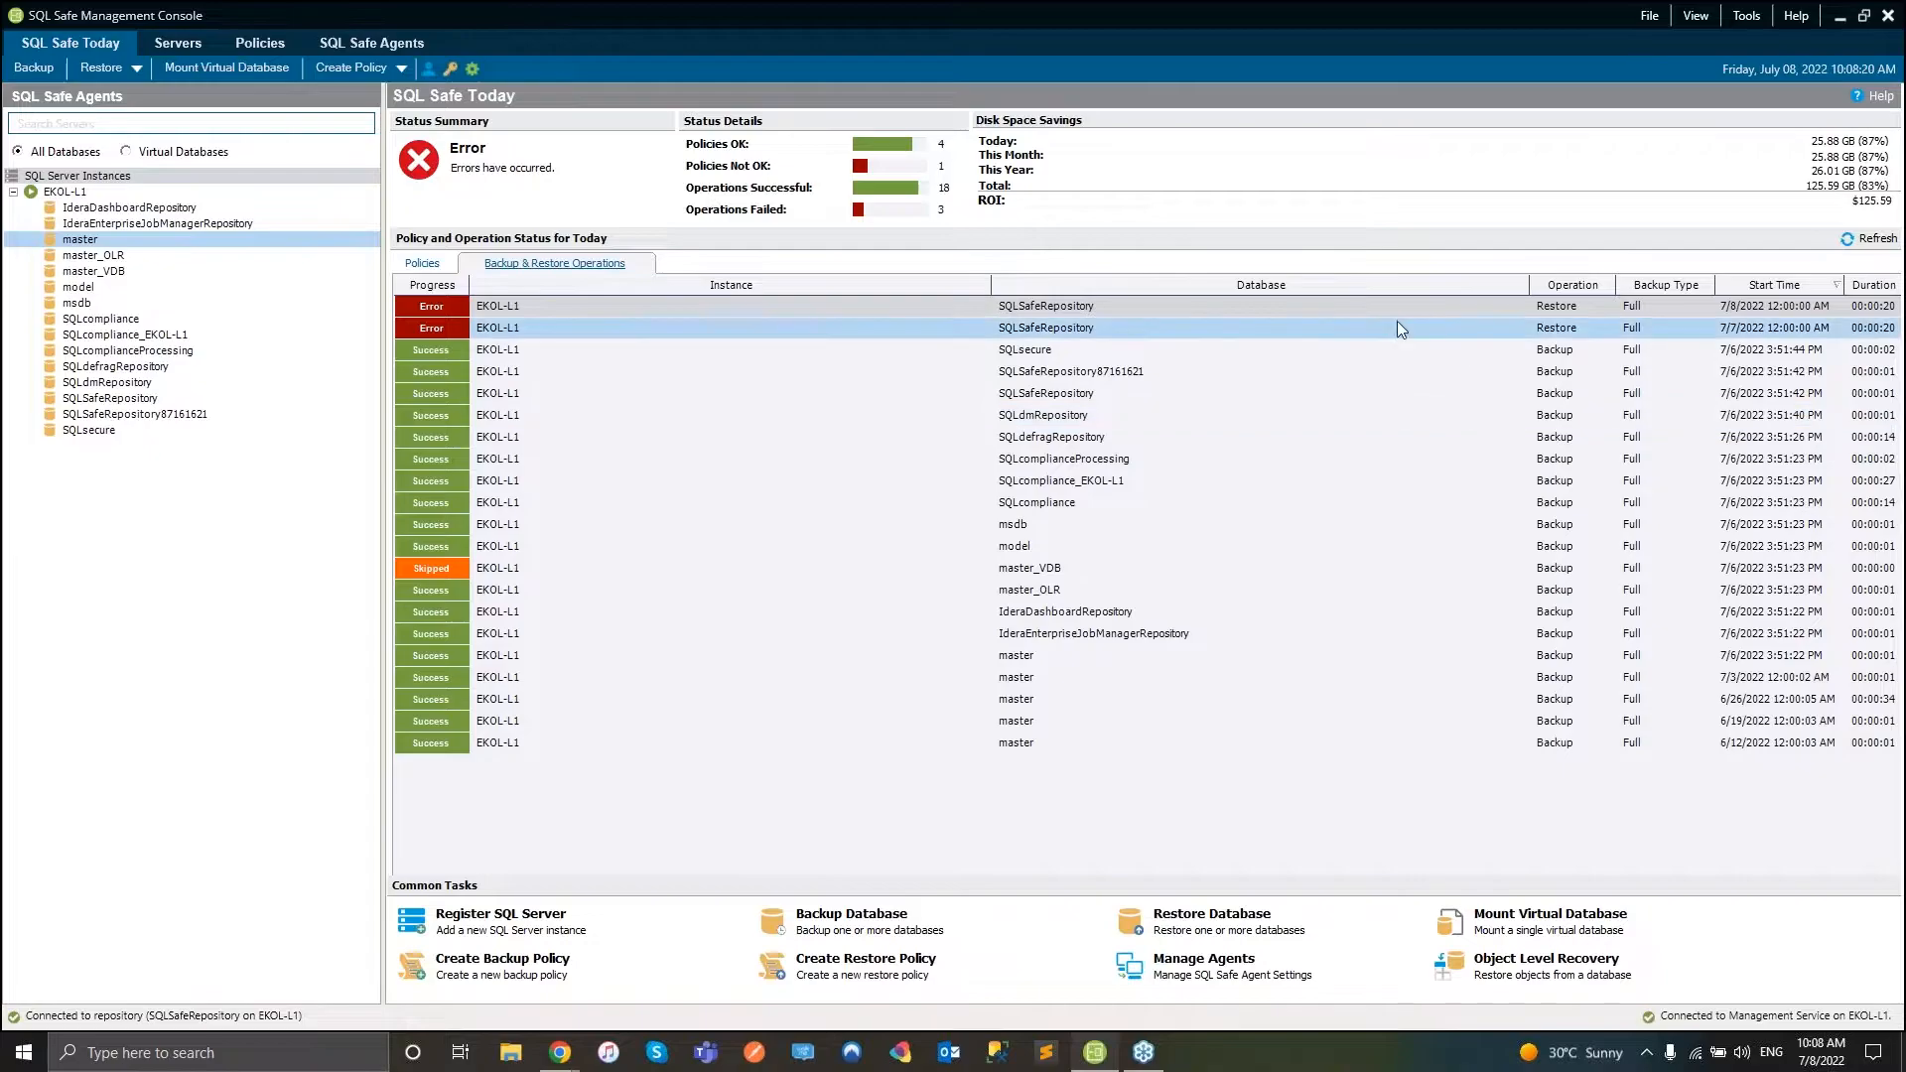
click(1644, 19)
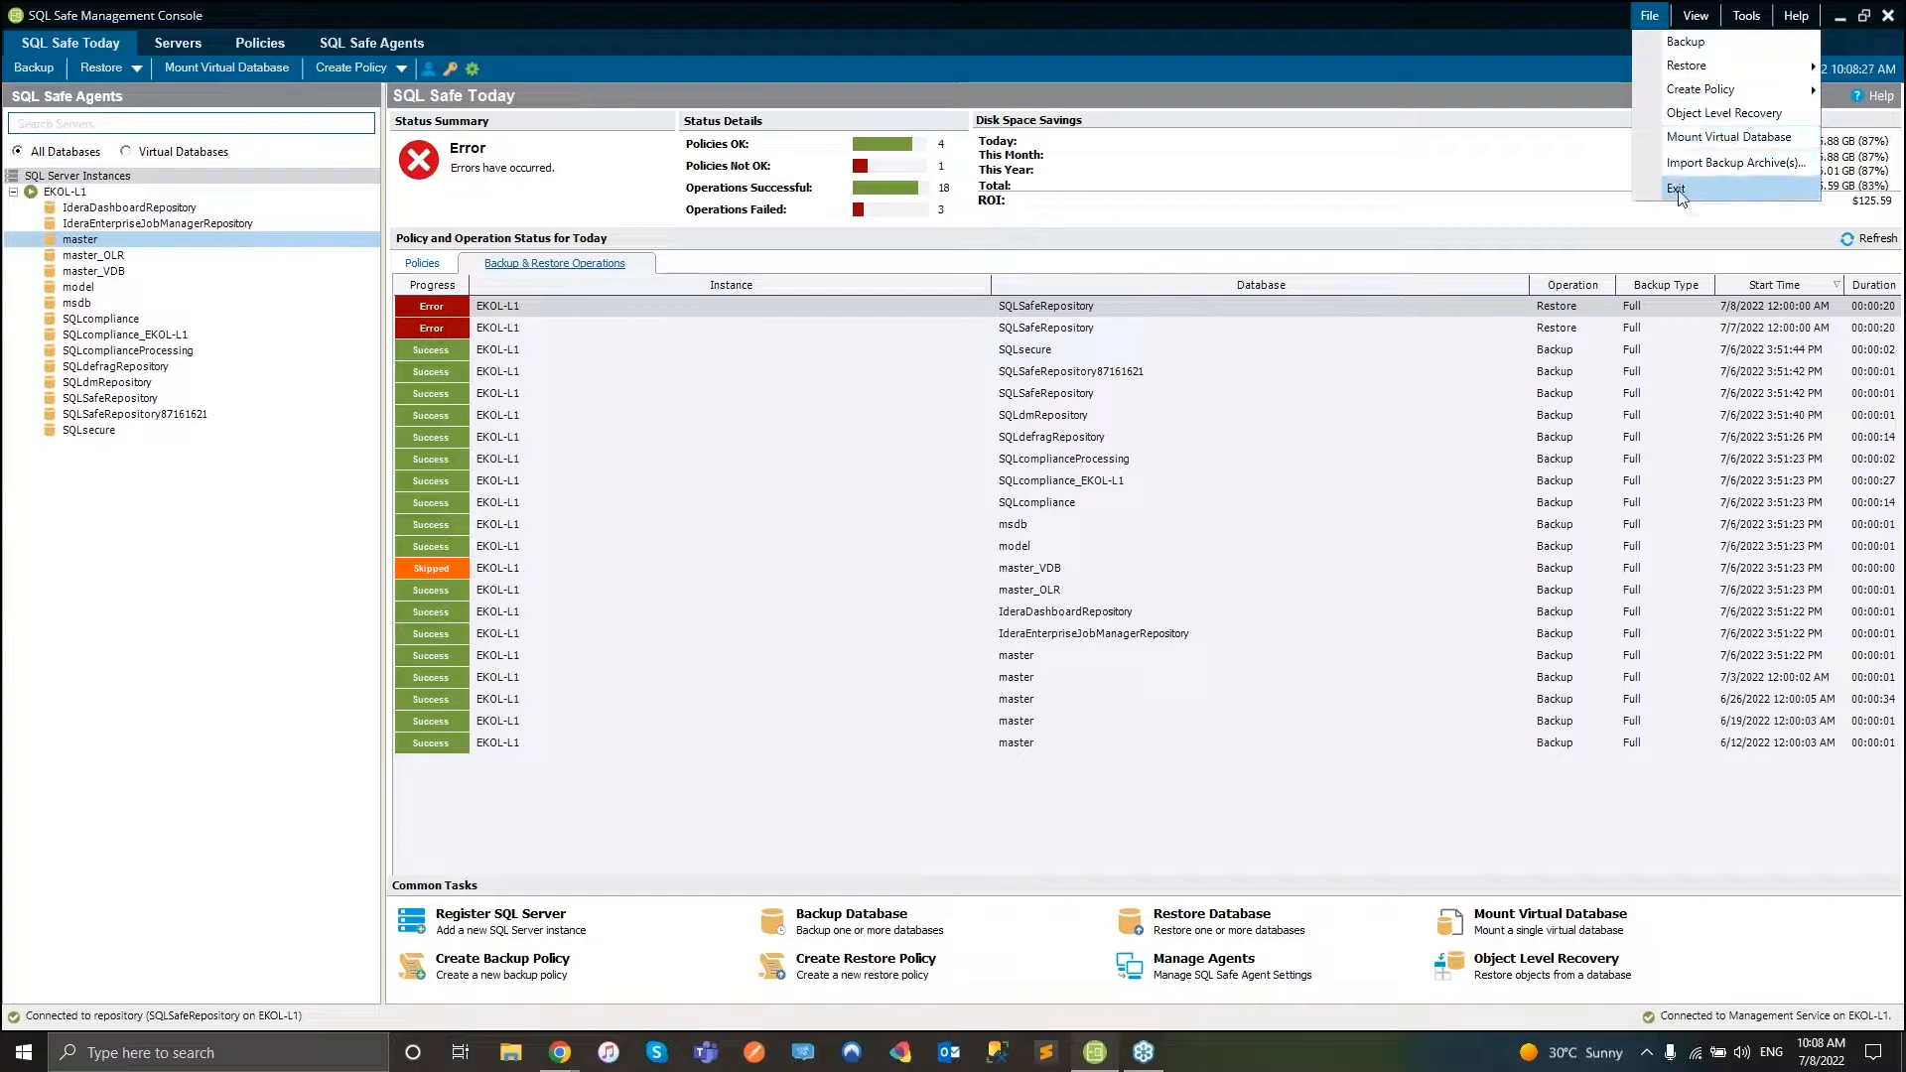
click(1696, 16)
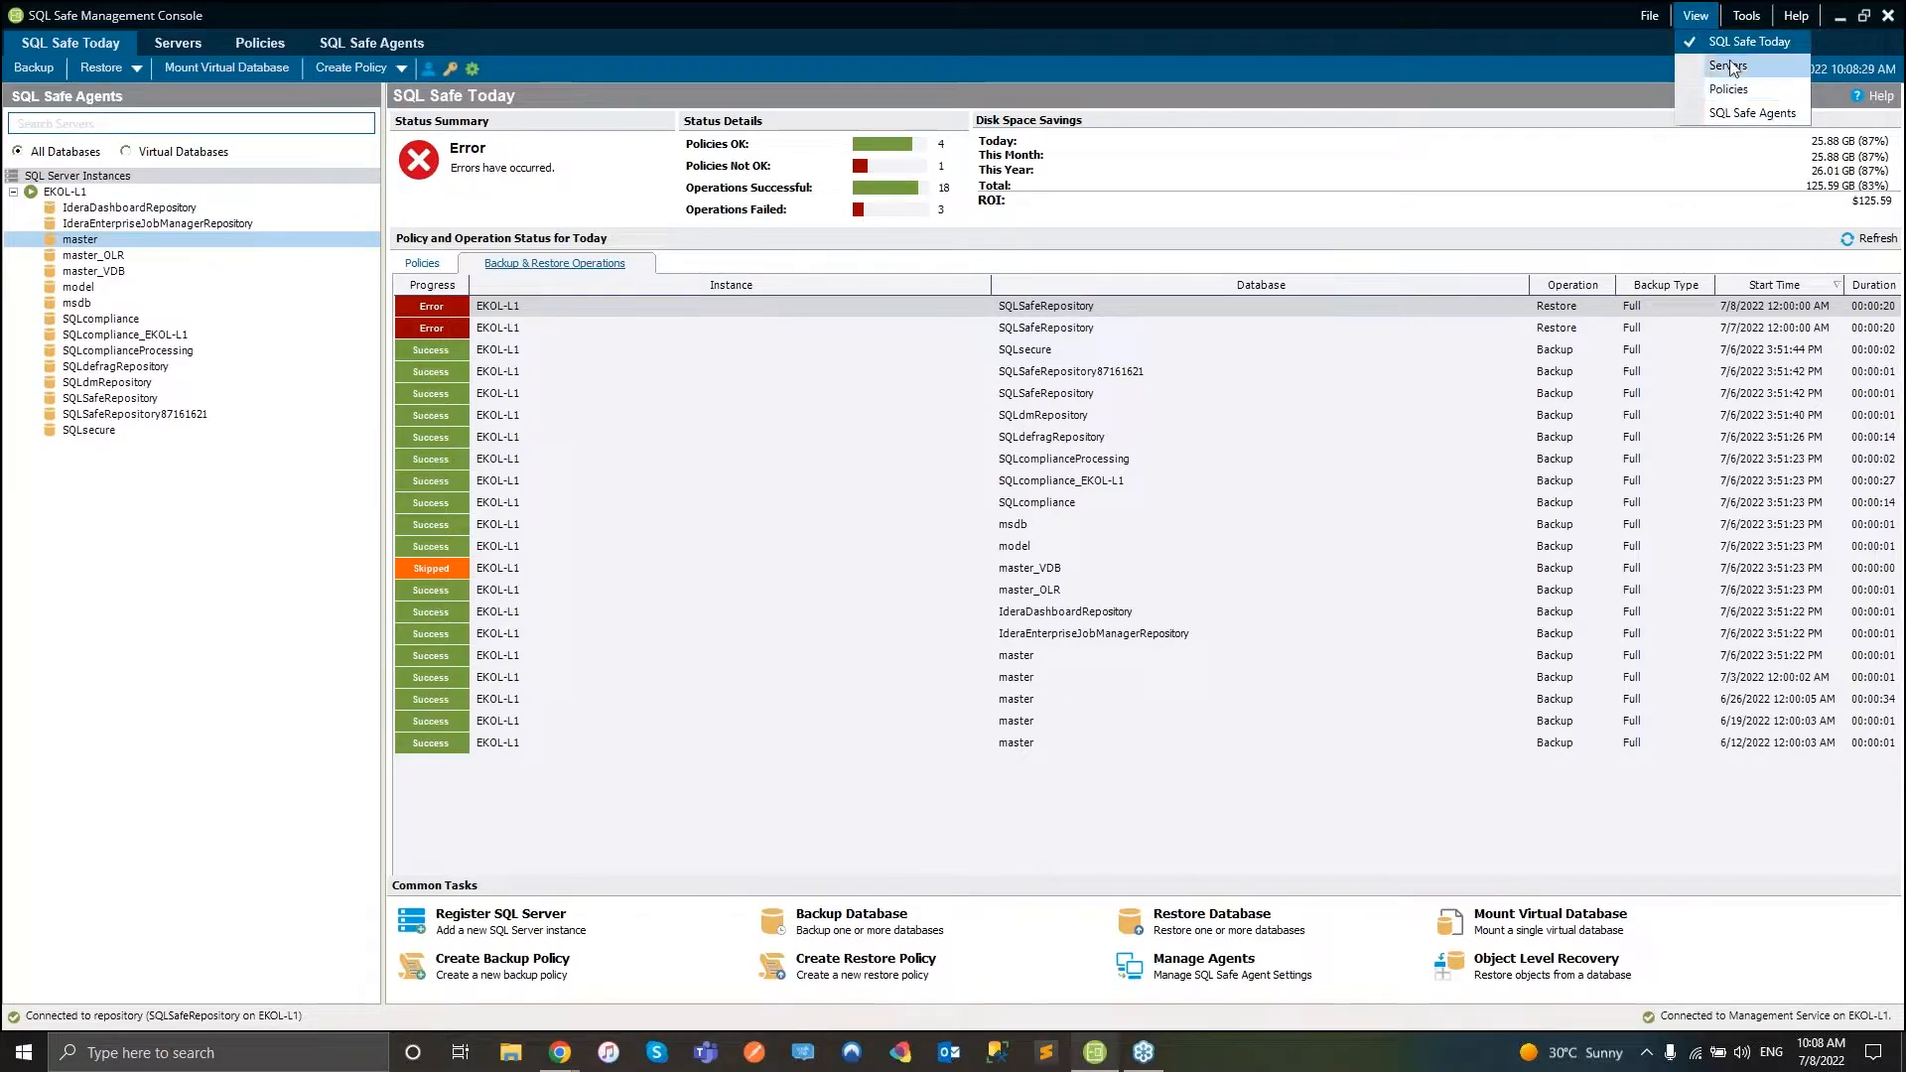
click(1746, 16)
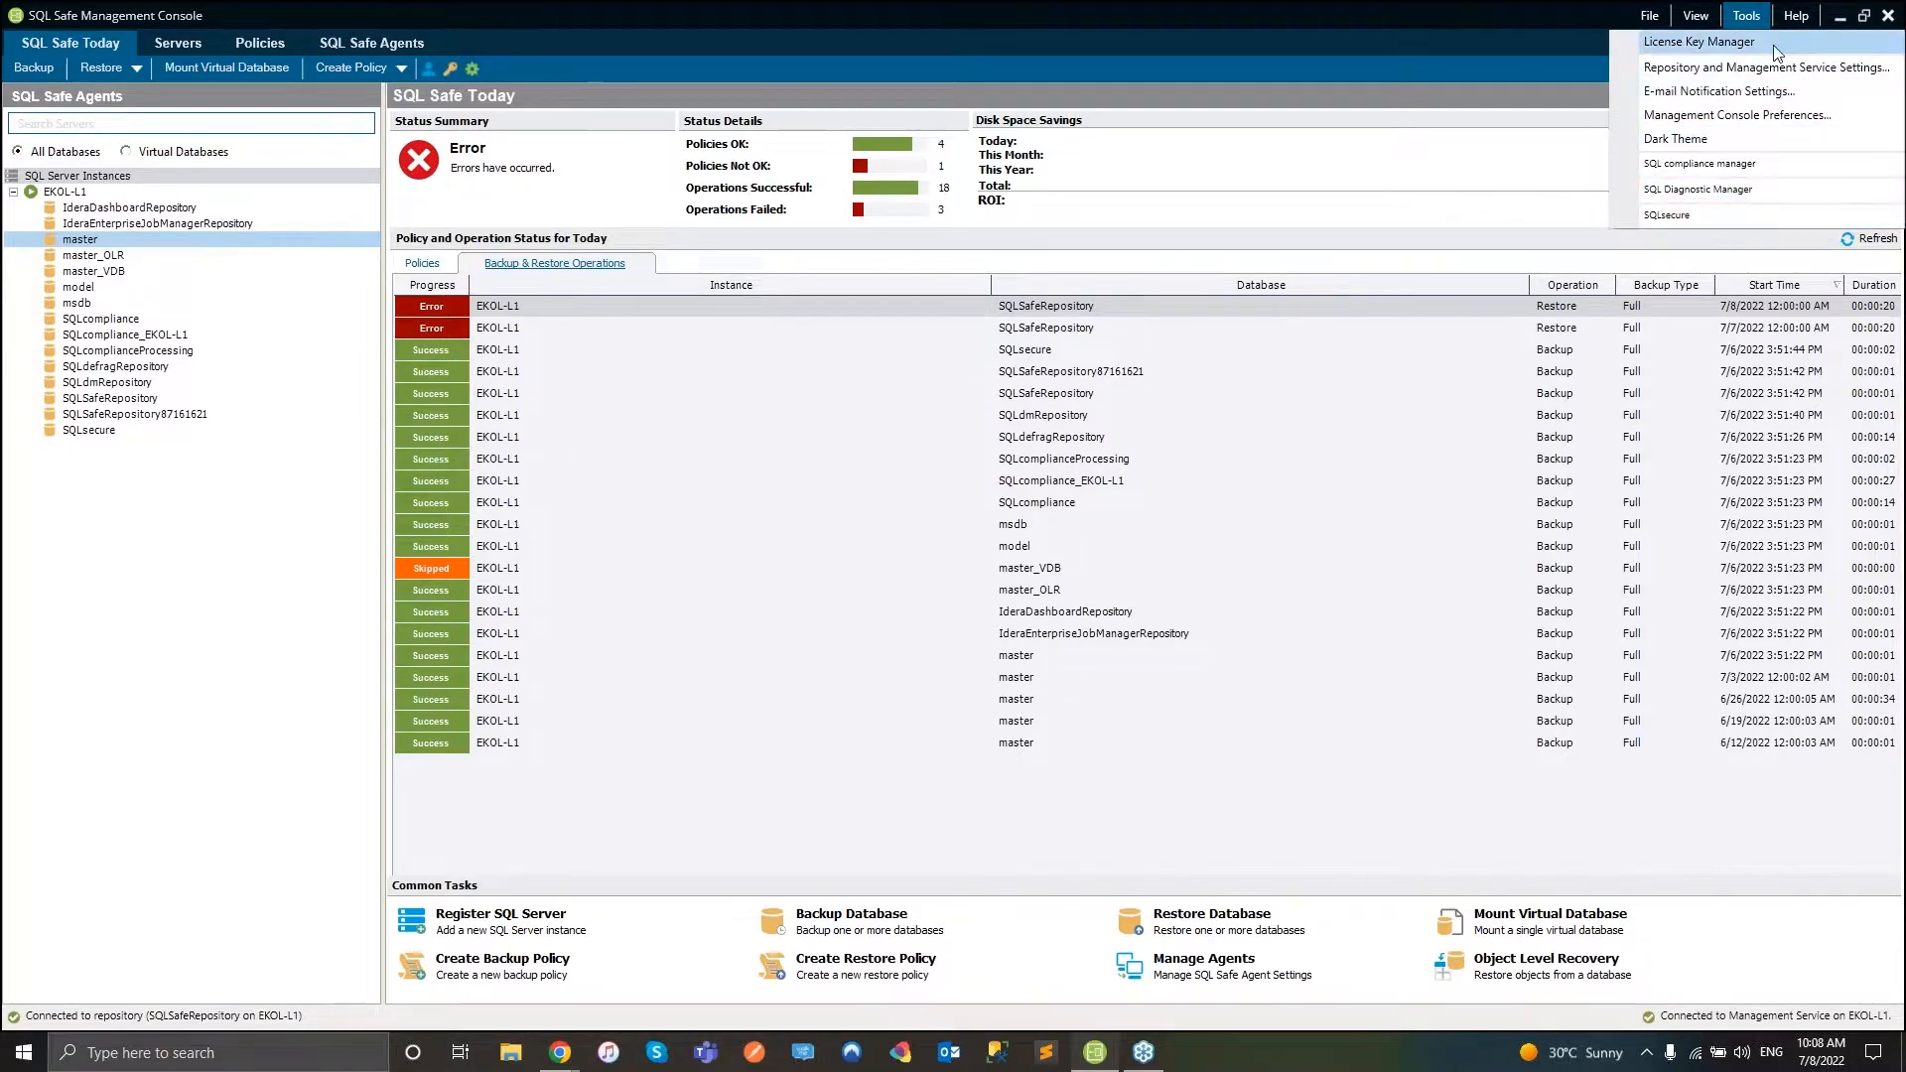
click(1793, 22)
mouse_move(1750, 20)
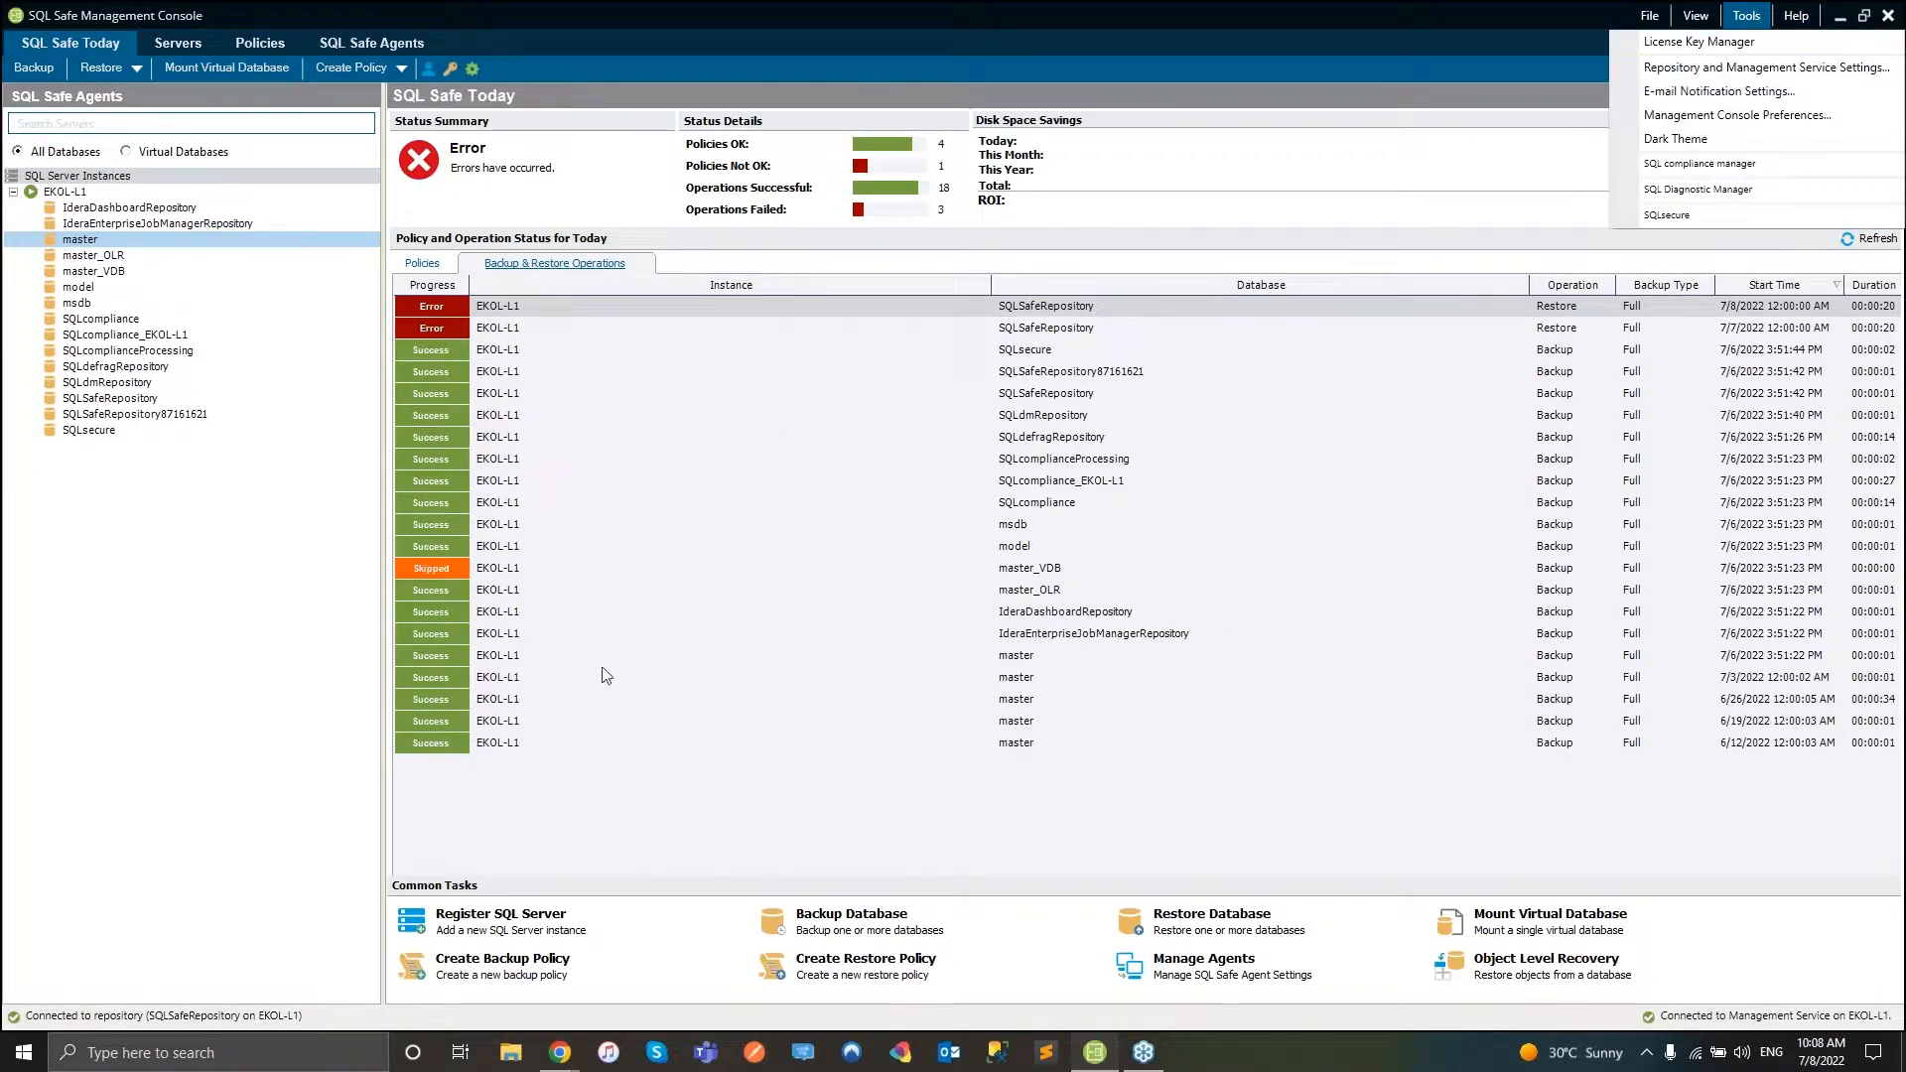
click(84, 705)
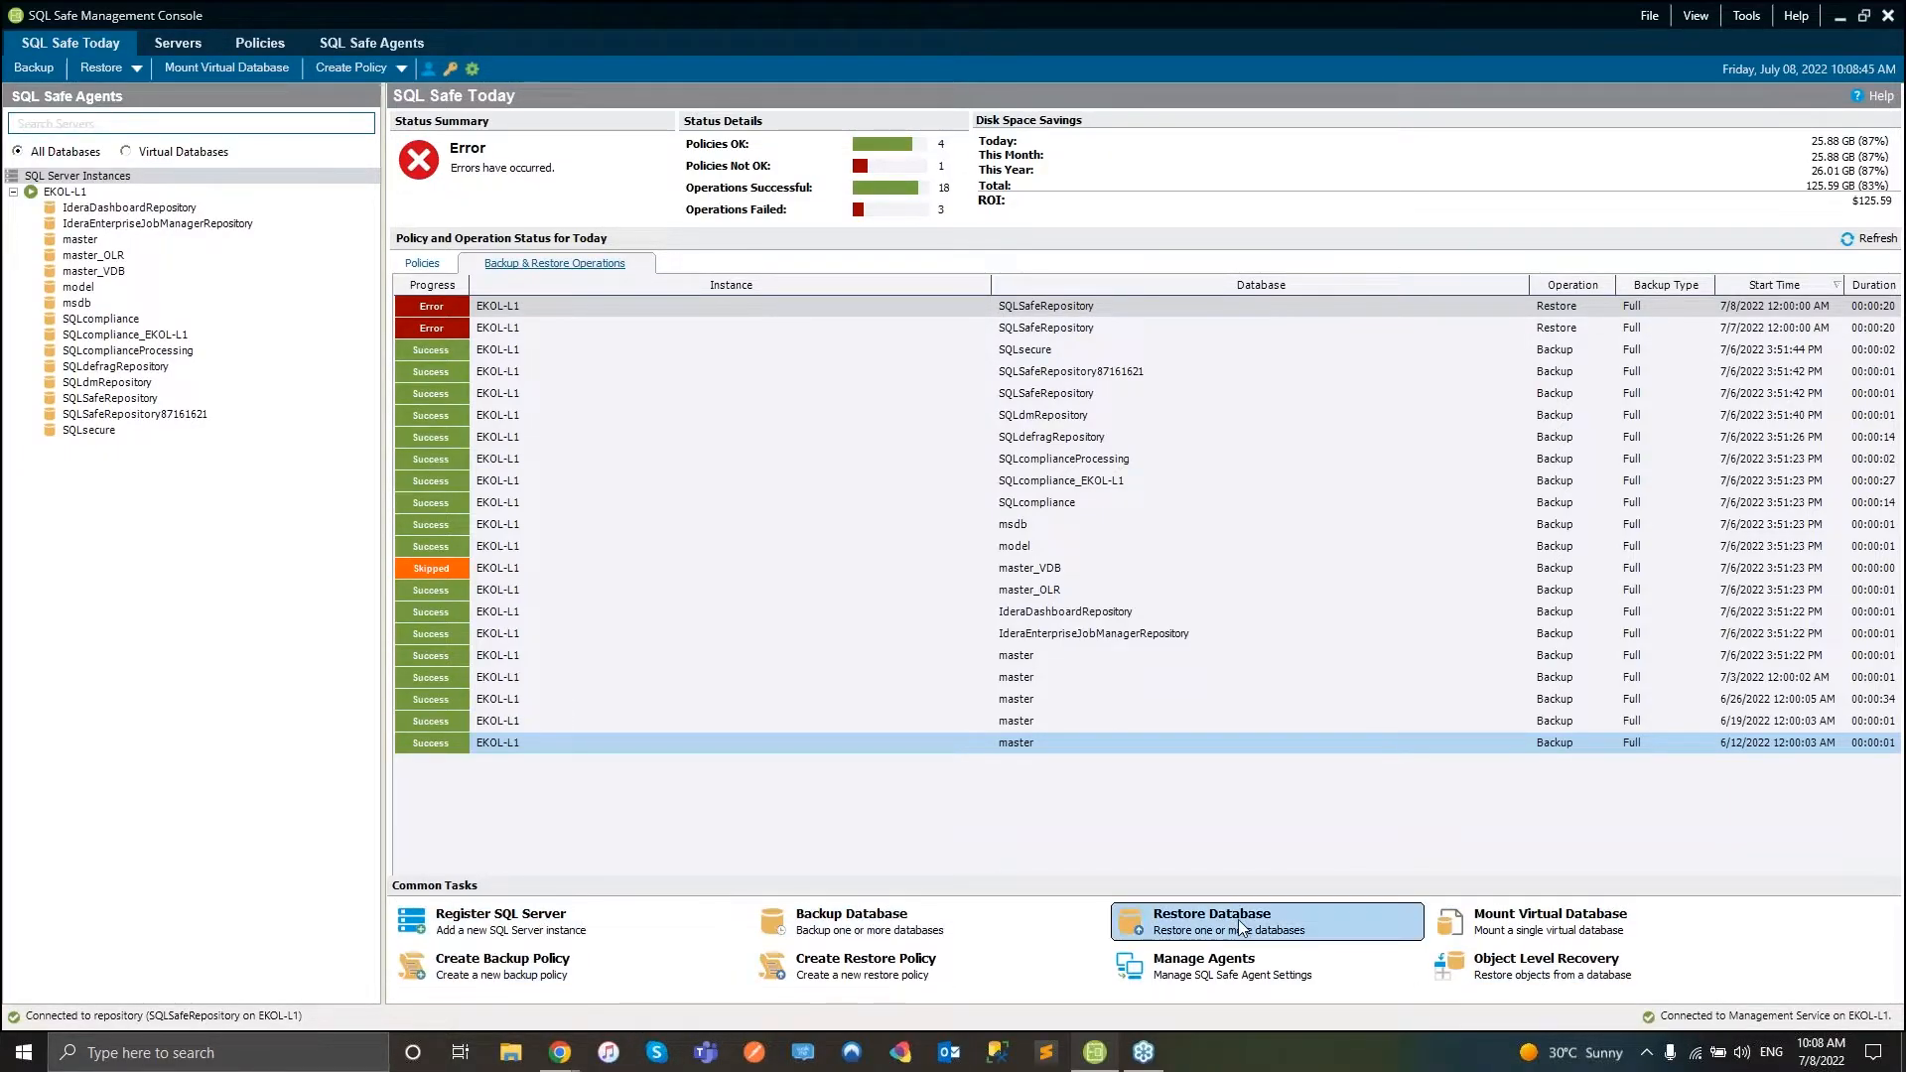
- Look at the general and advanced settings for registering a SQL Server instance, then cancel
click(466, 921)
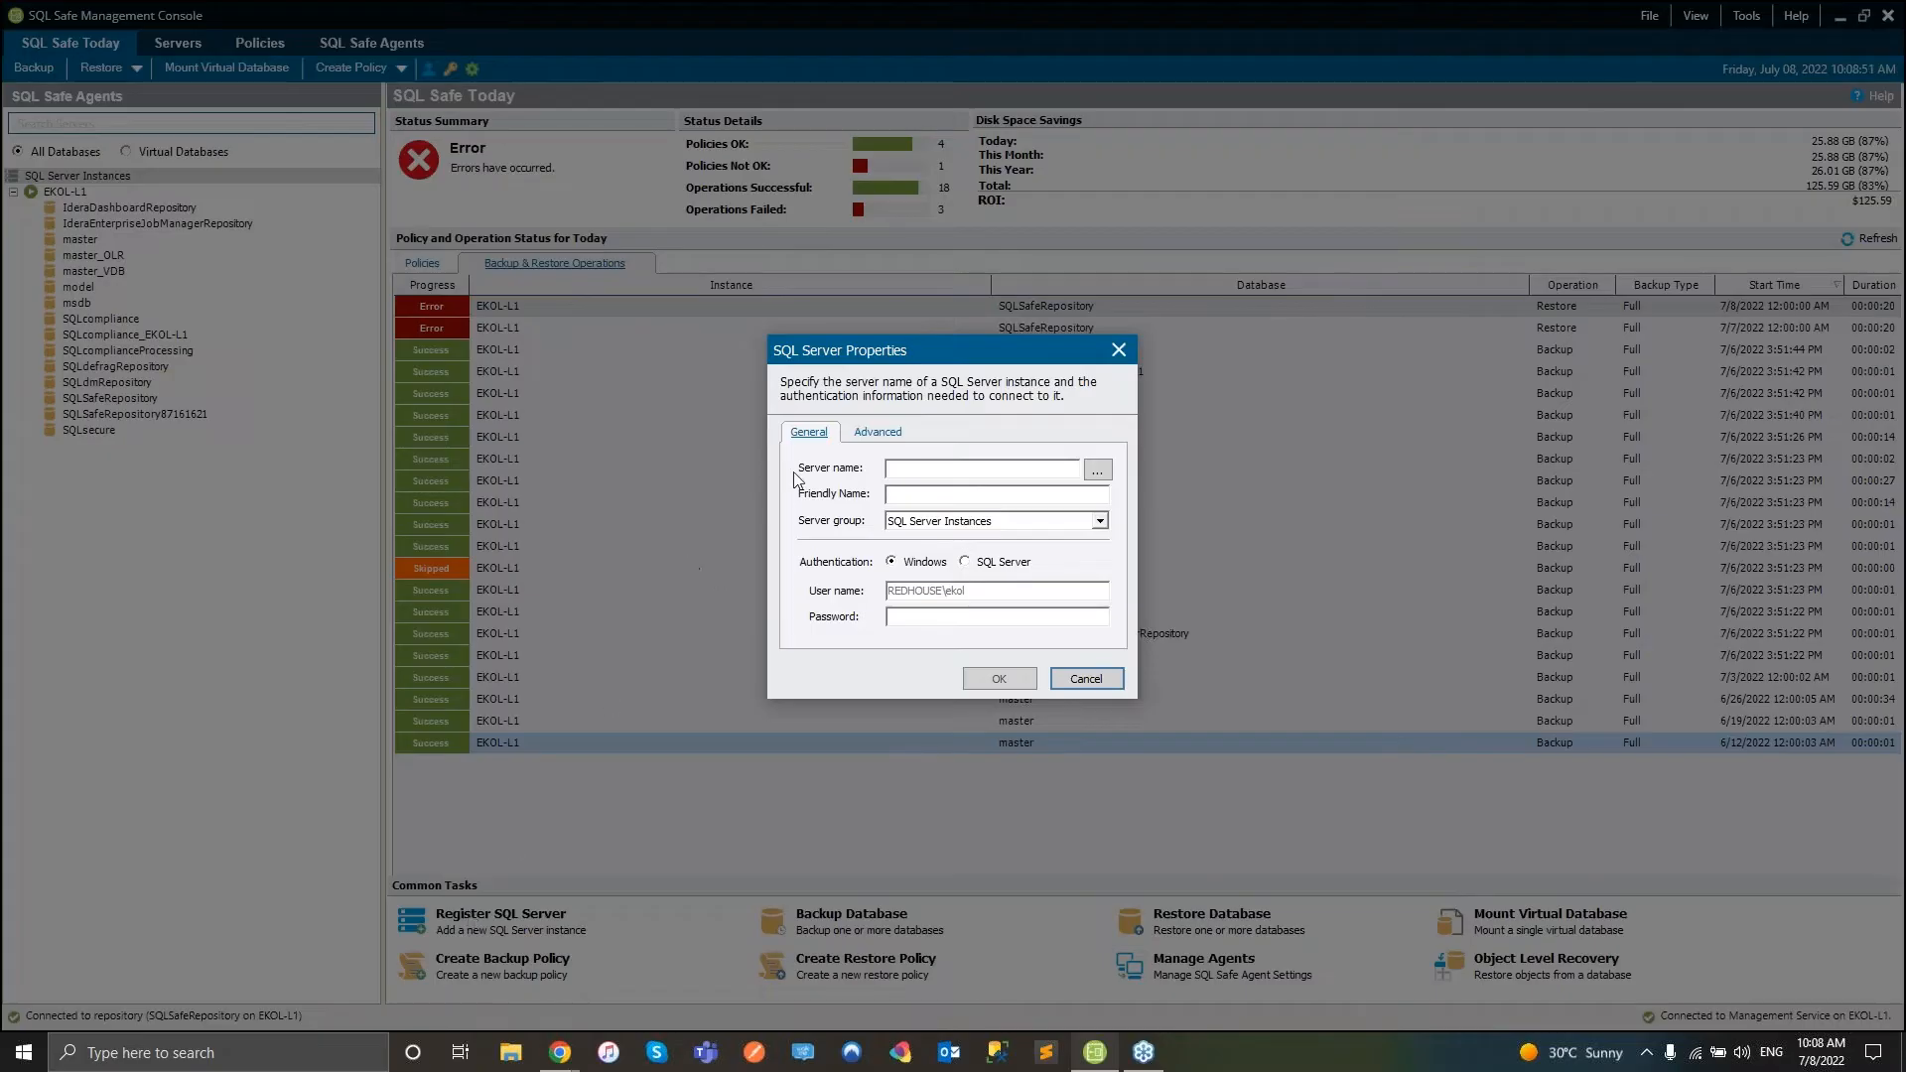
click(872, 434)
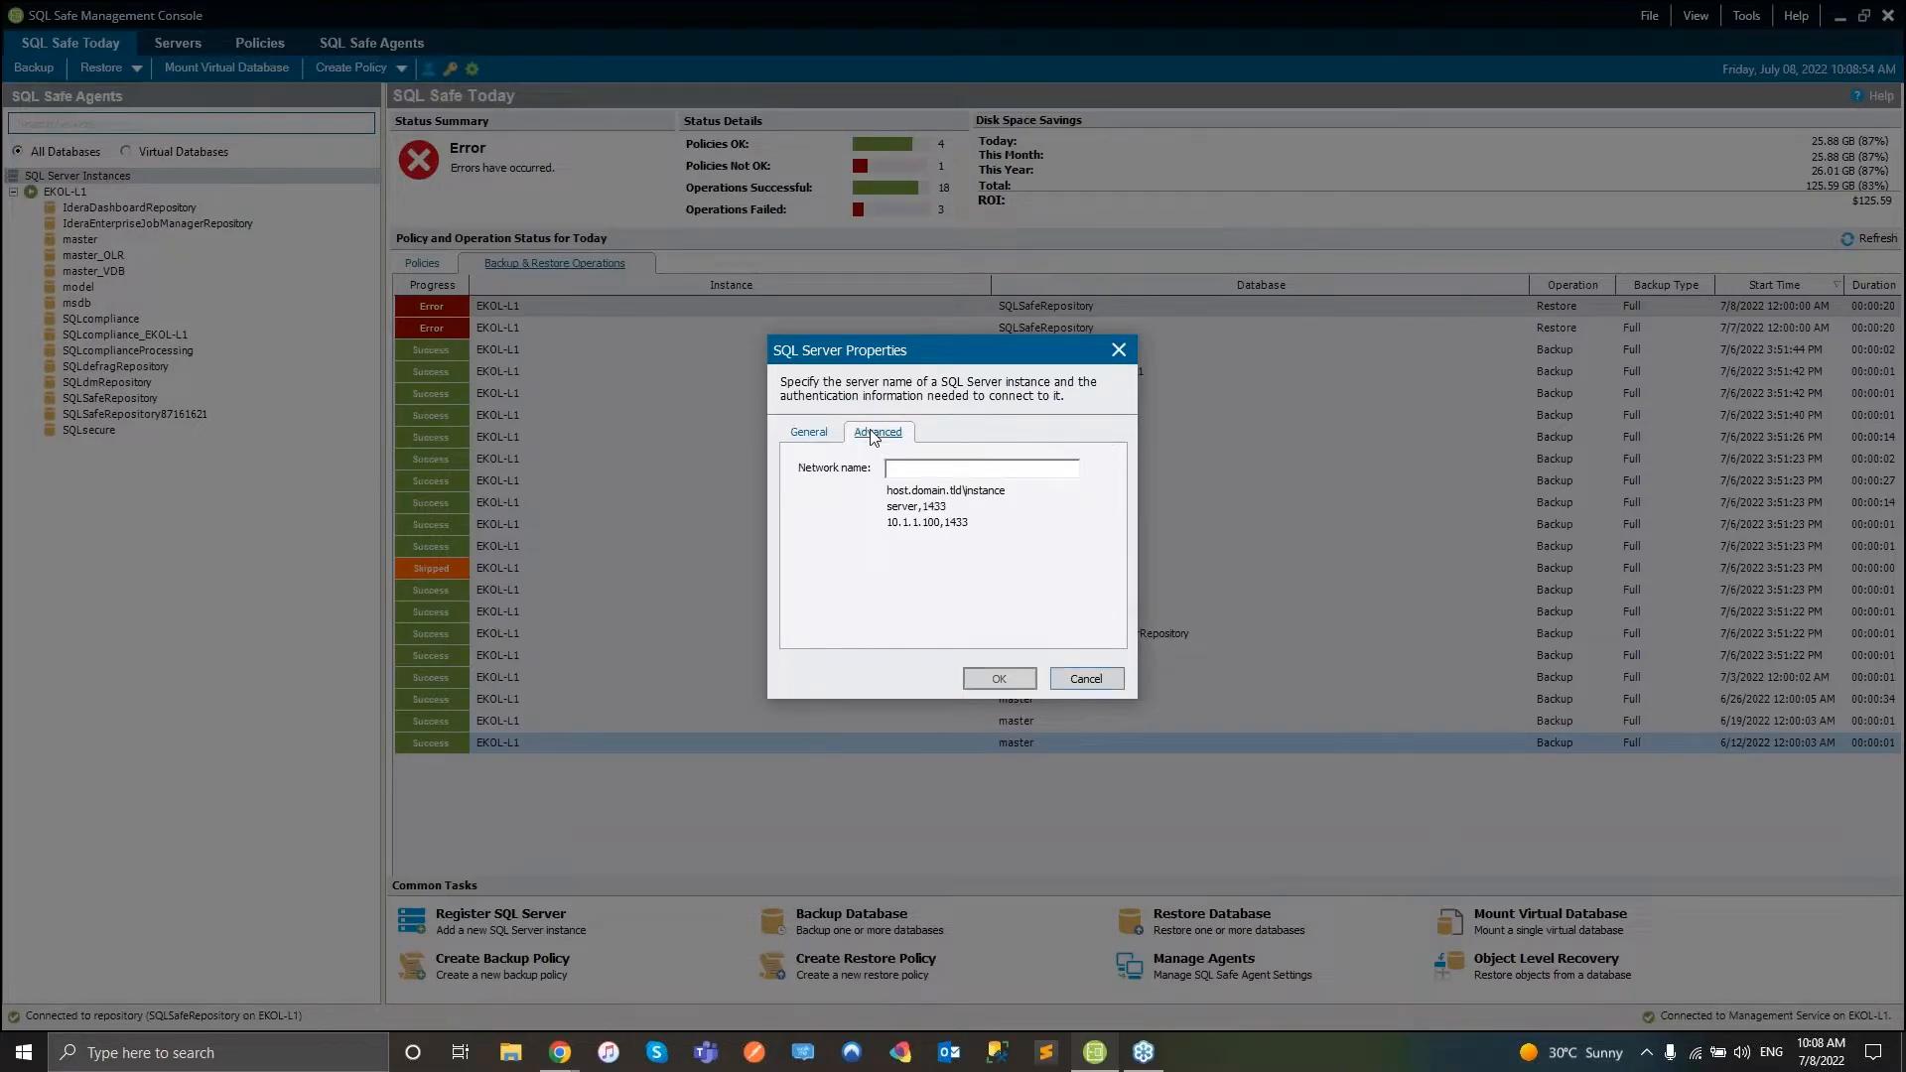
click(809, 432)
click(1118, 350)
- Open and close the Database Backup Wizard and then the Database Restore Wizard
click(852, 916)
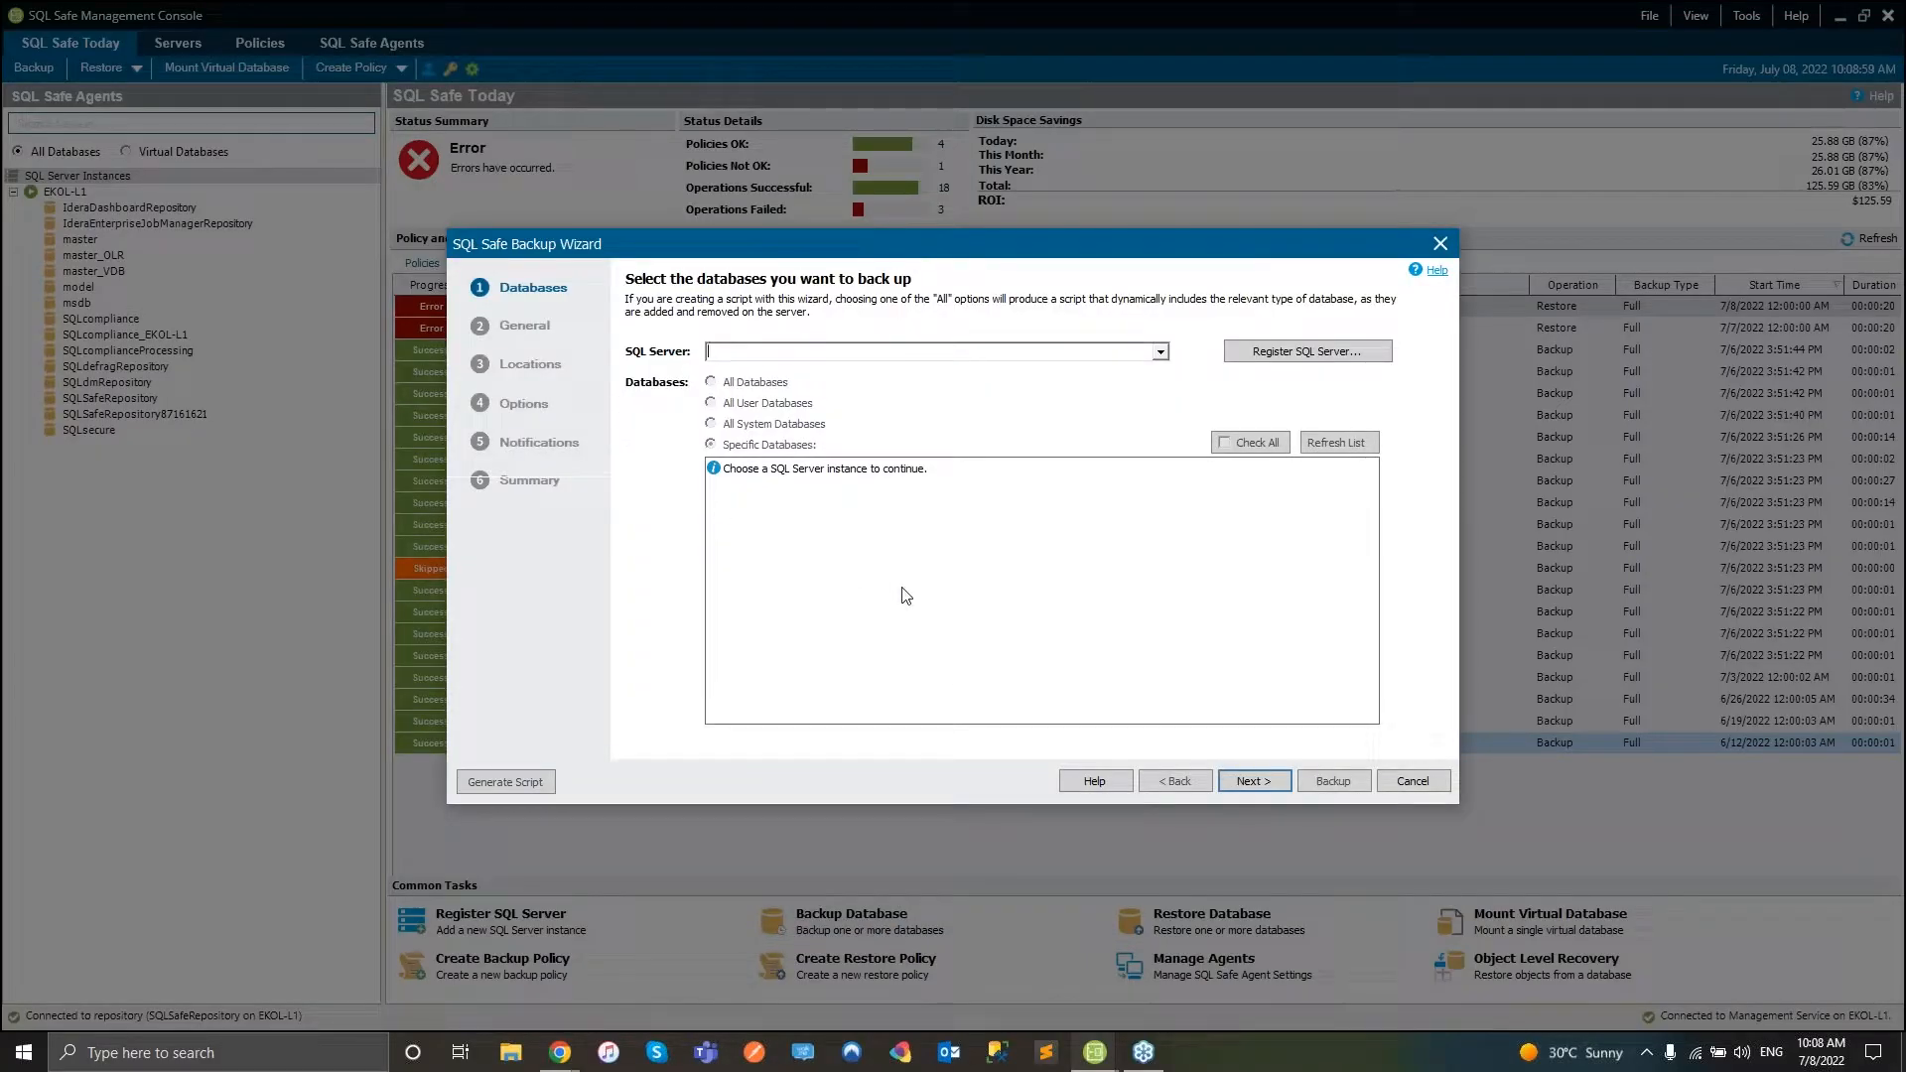
click(1441, 244)
click(1187, 923)
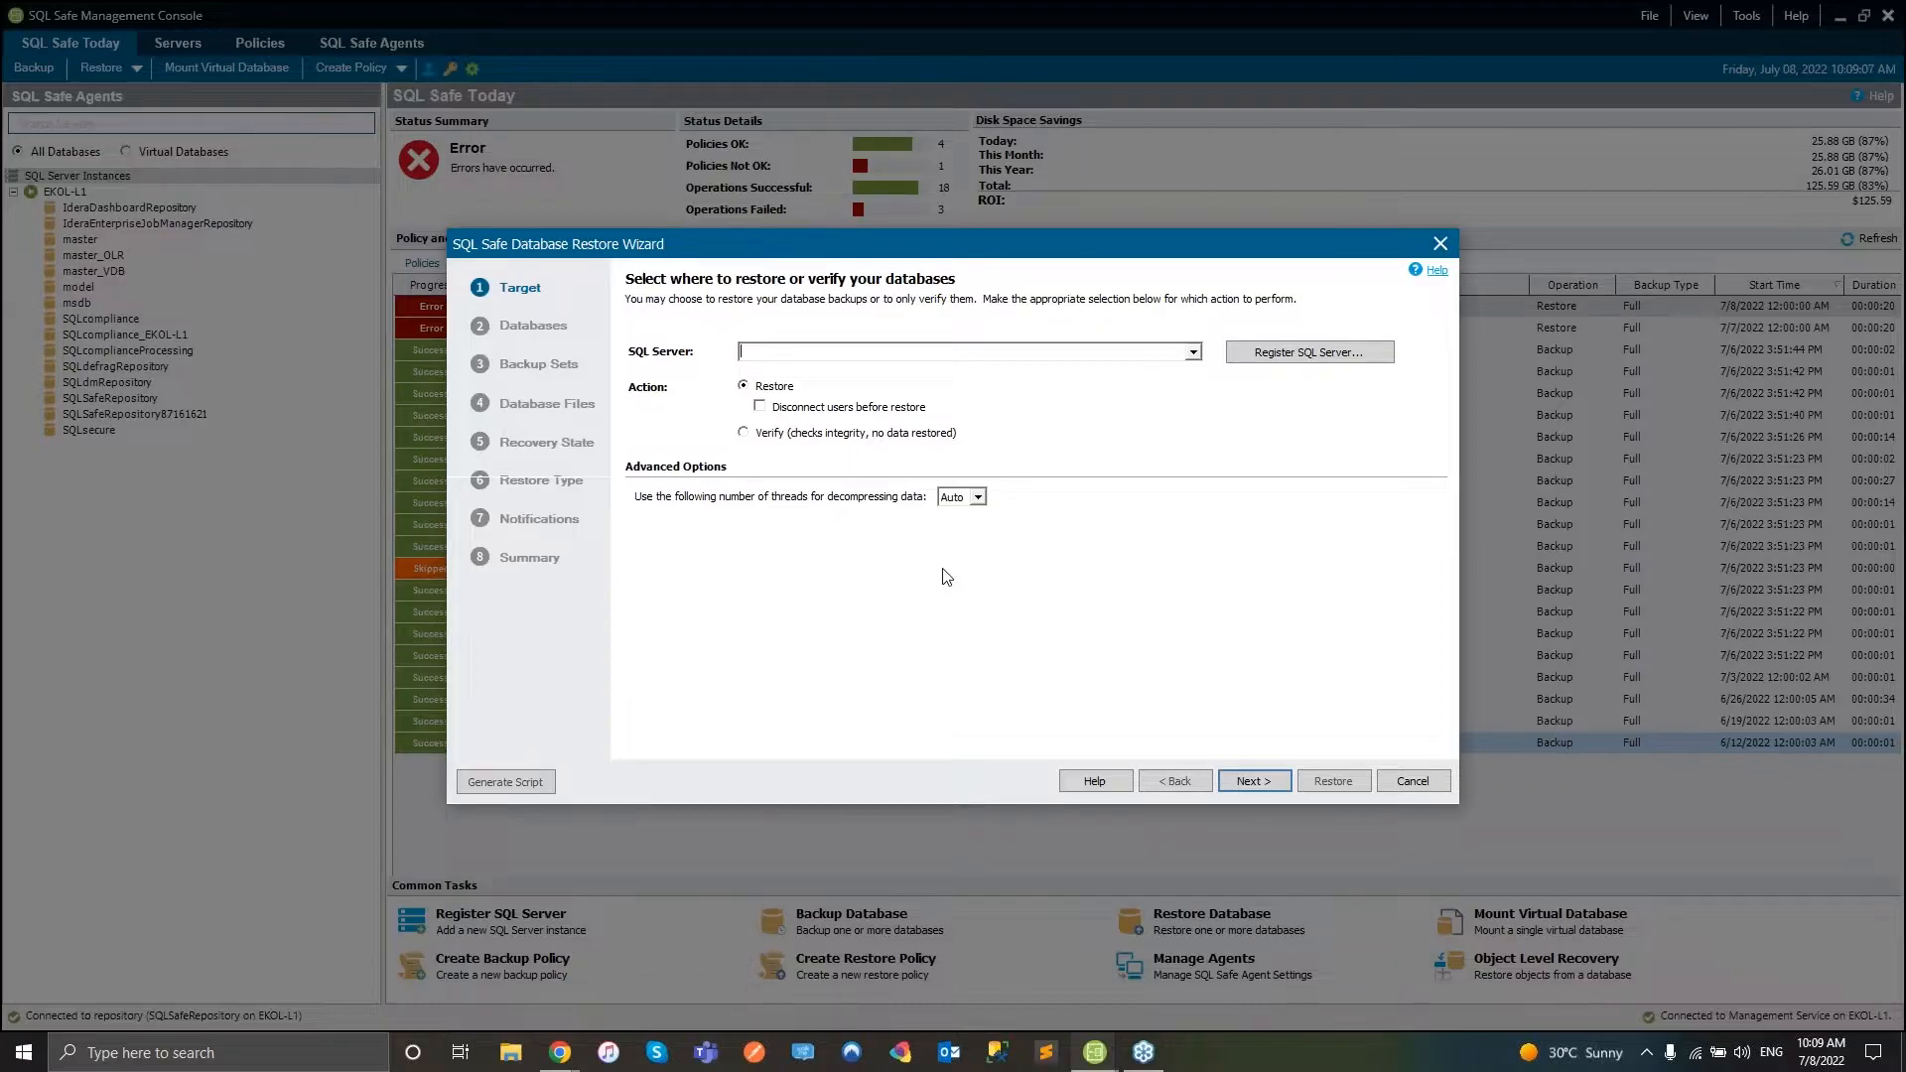
click(1439, 244)
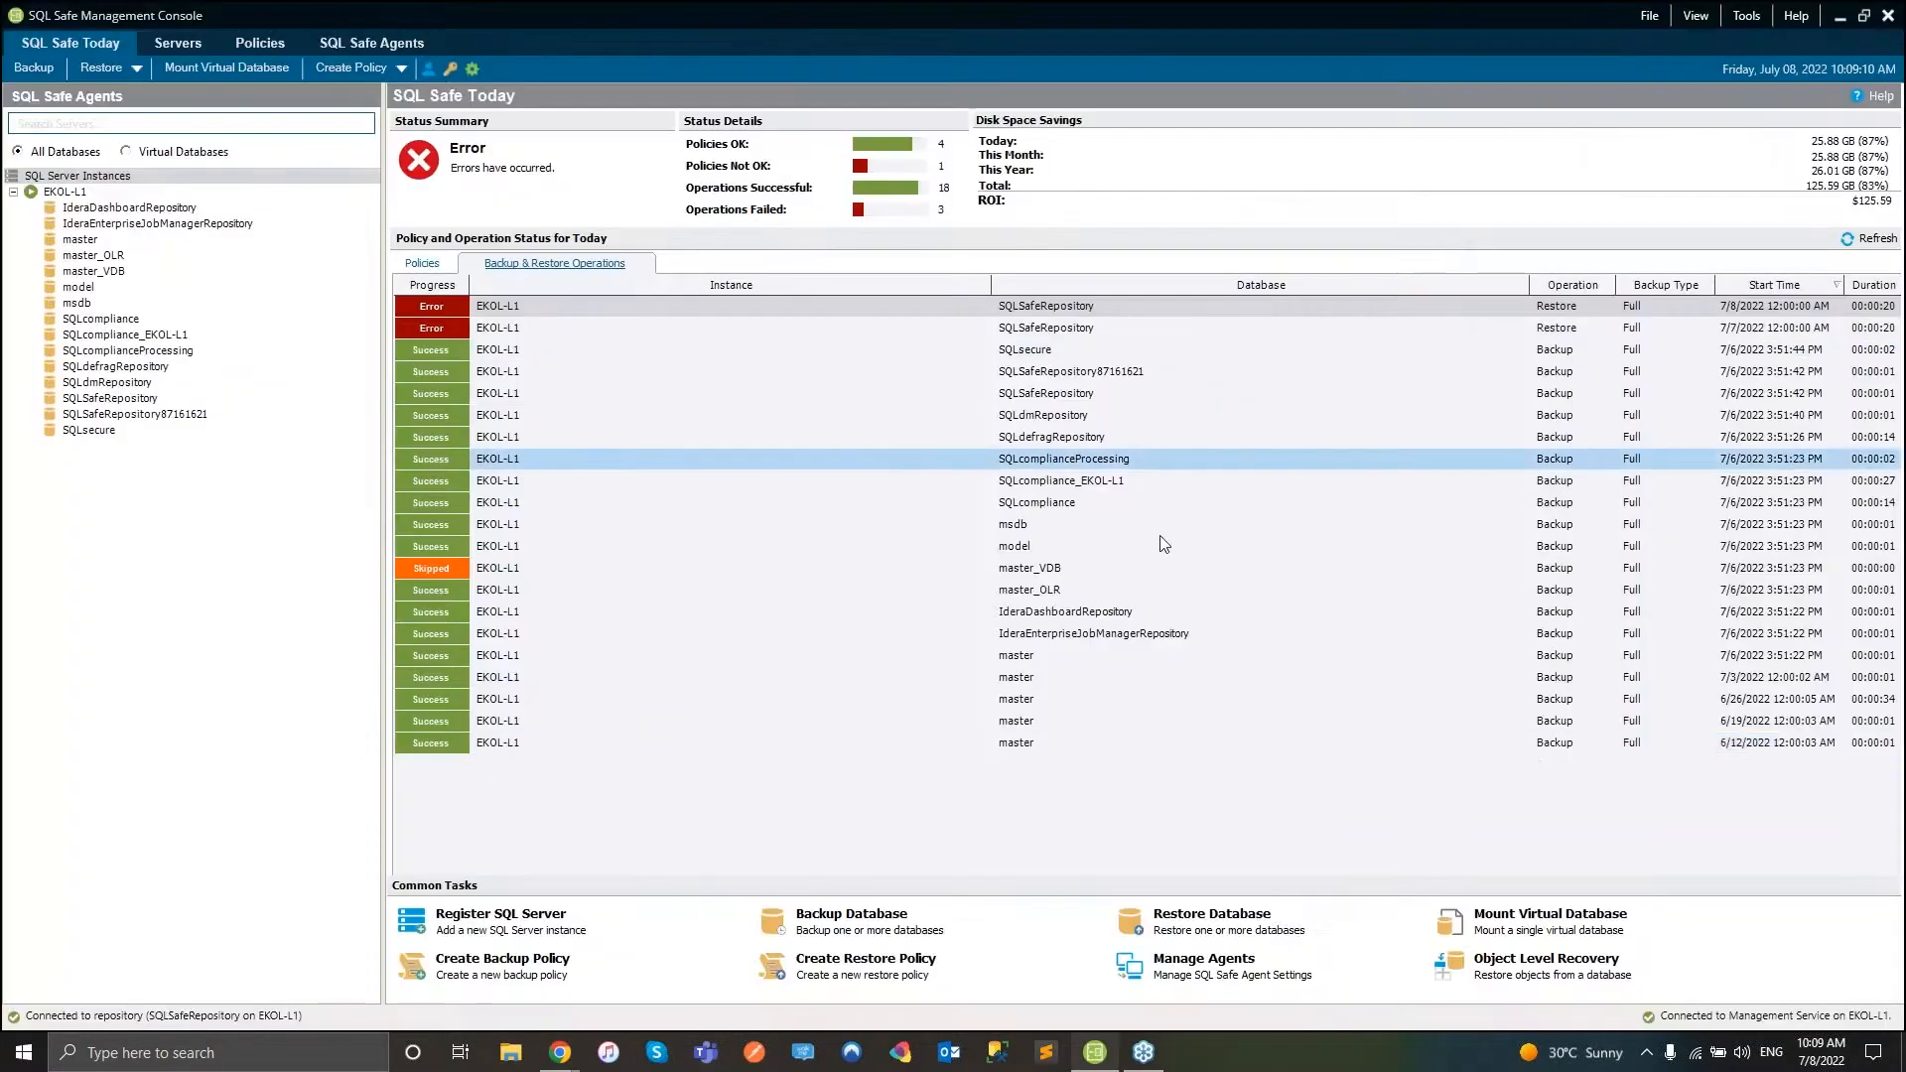
click(1524, 927)
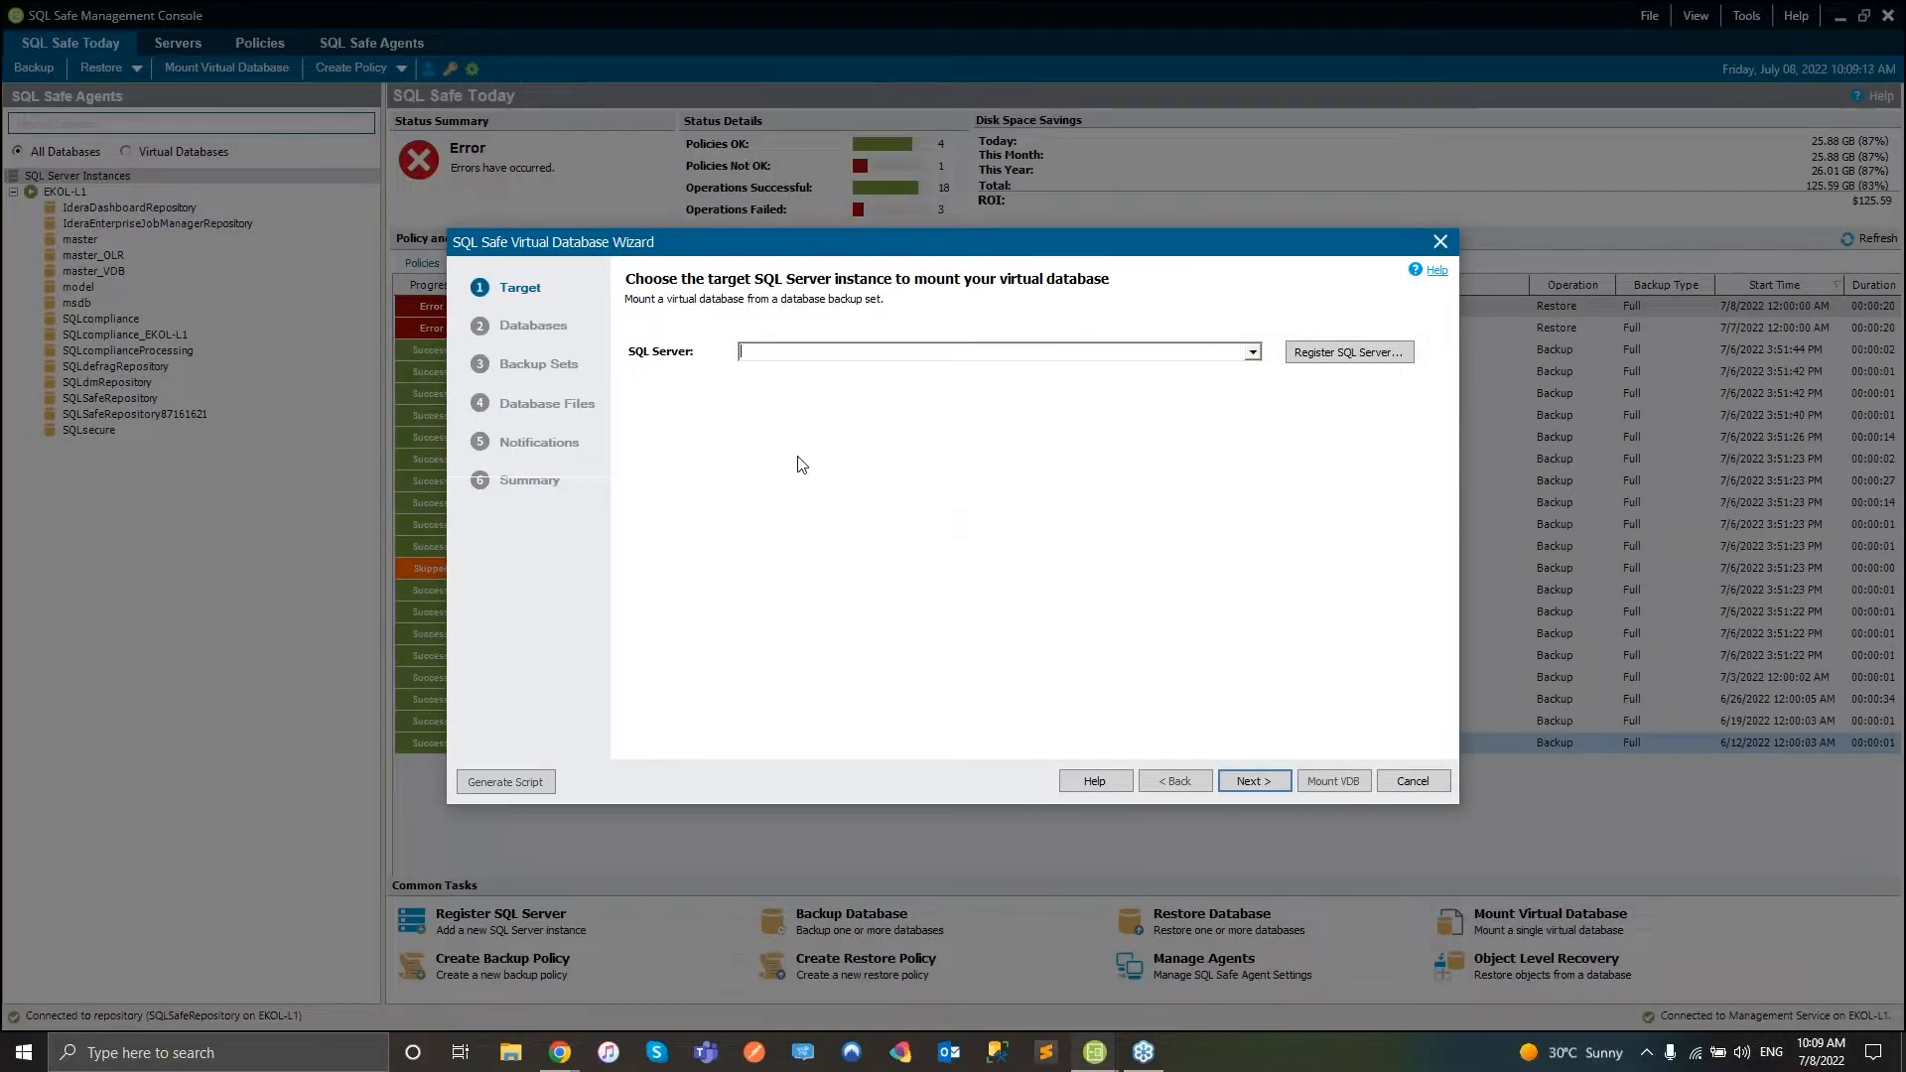
click(1439, 242)
click(478, 981)
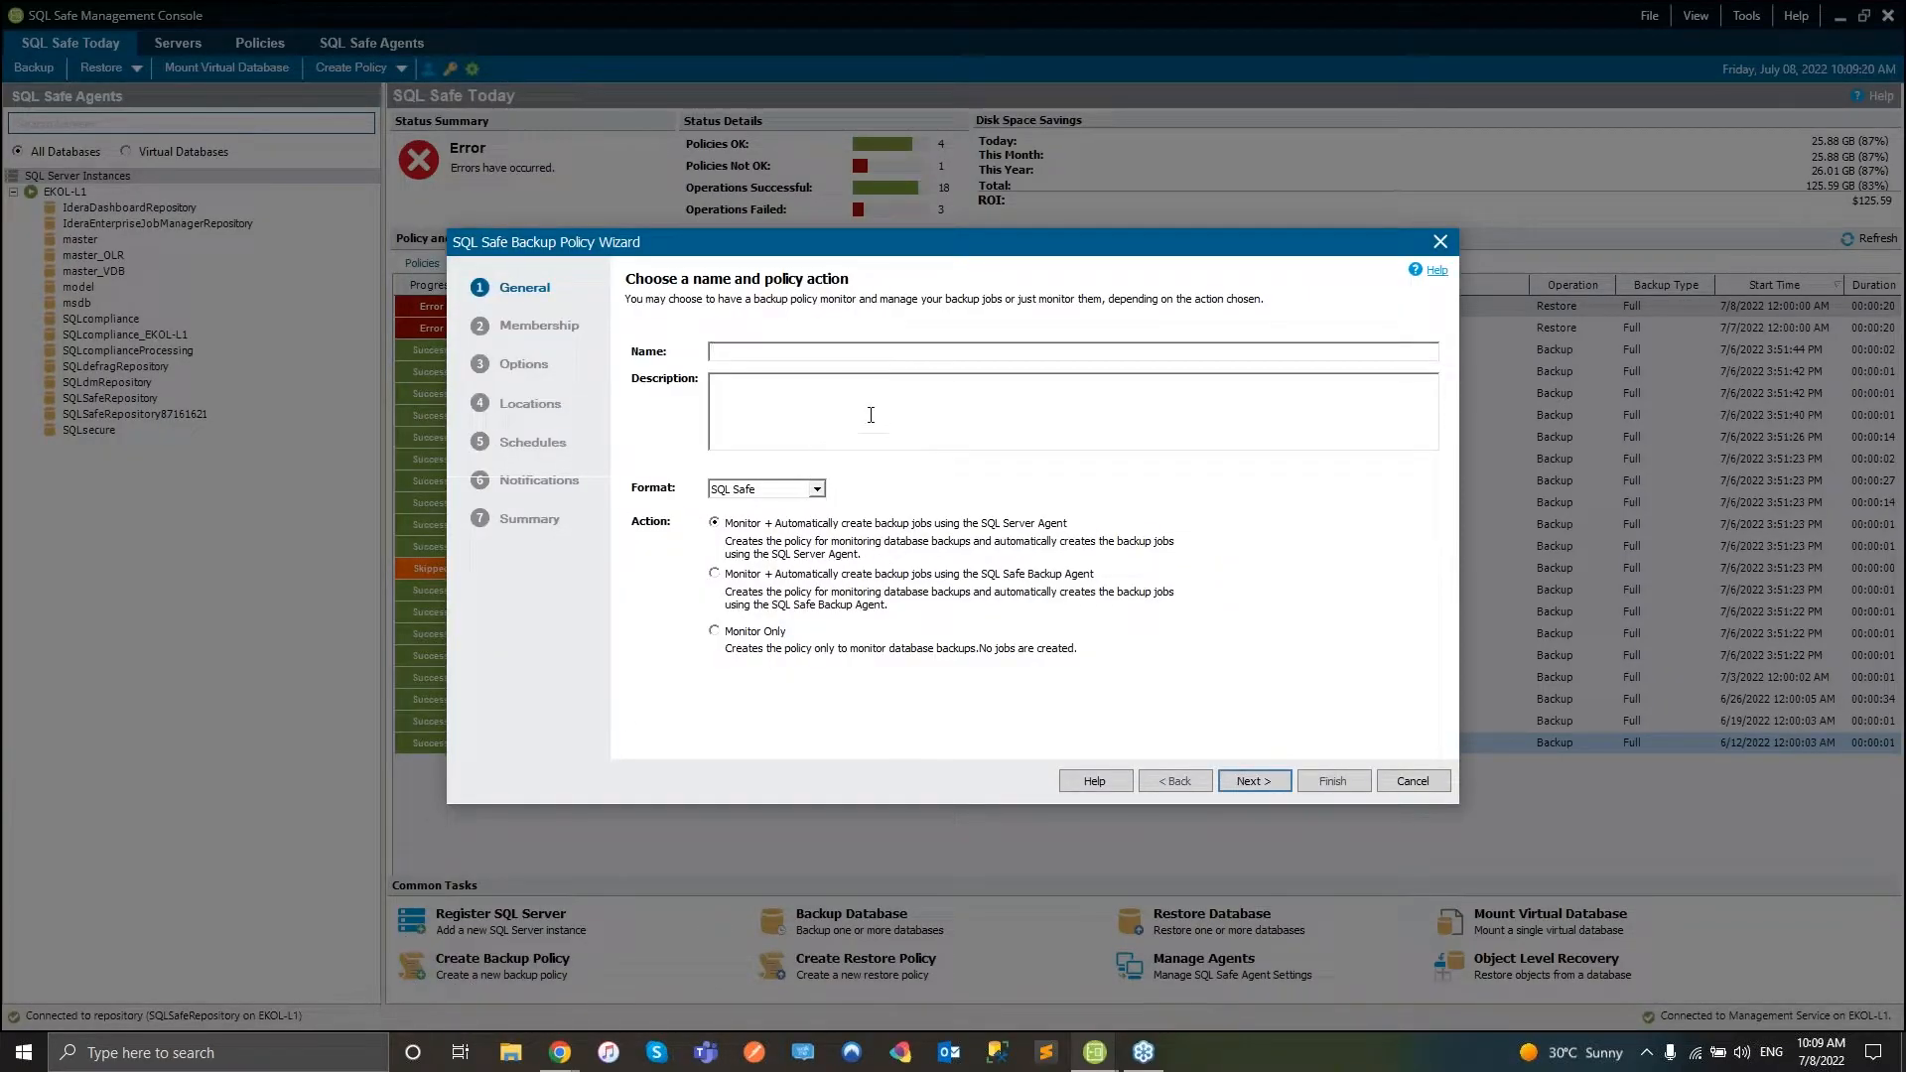
click(1439, 243)
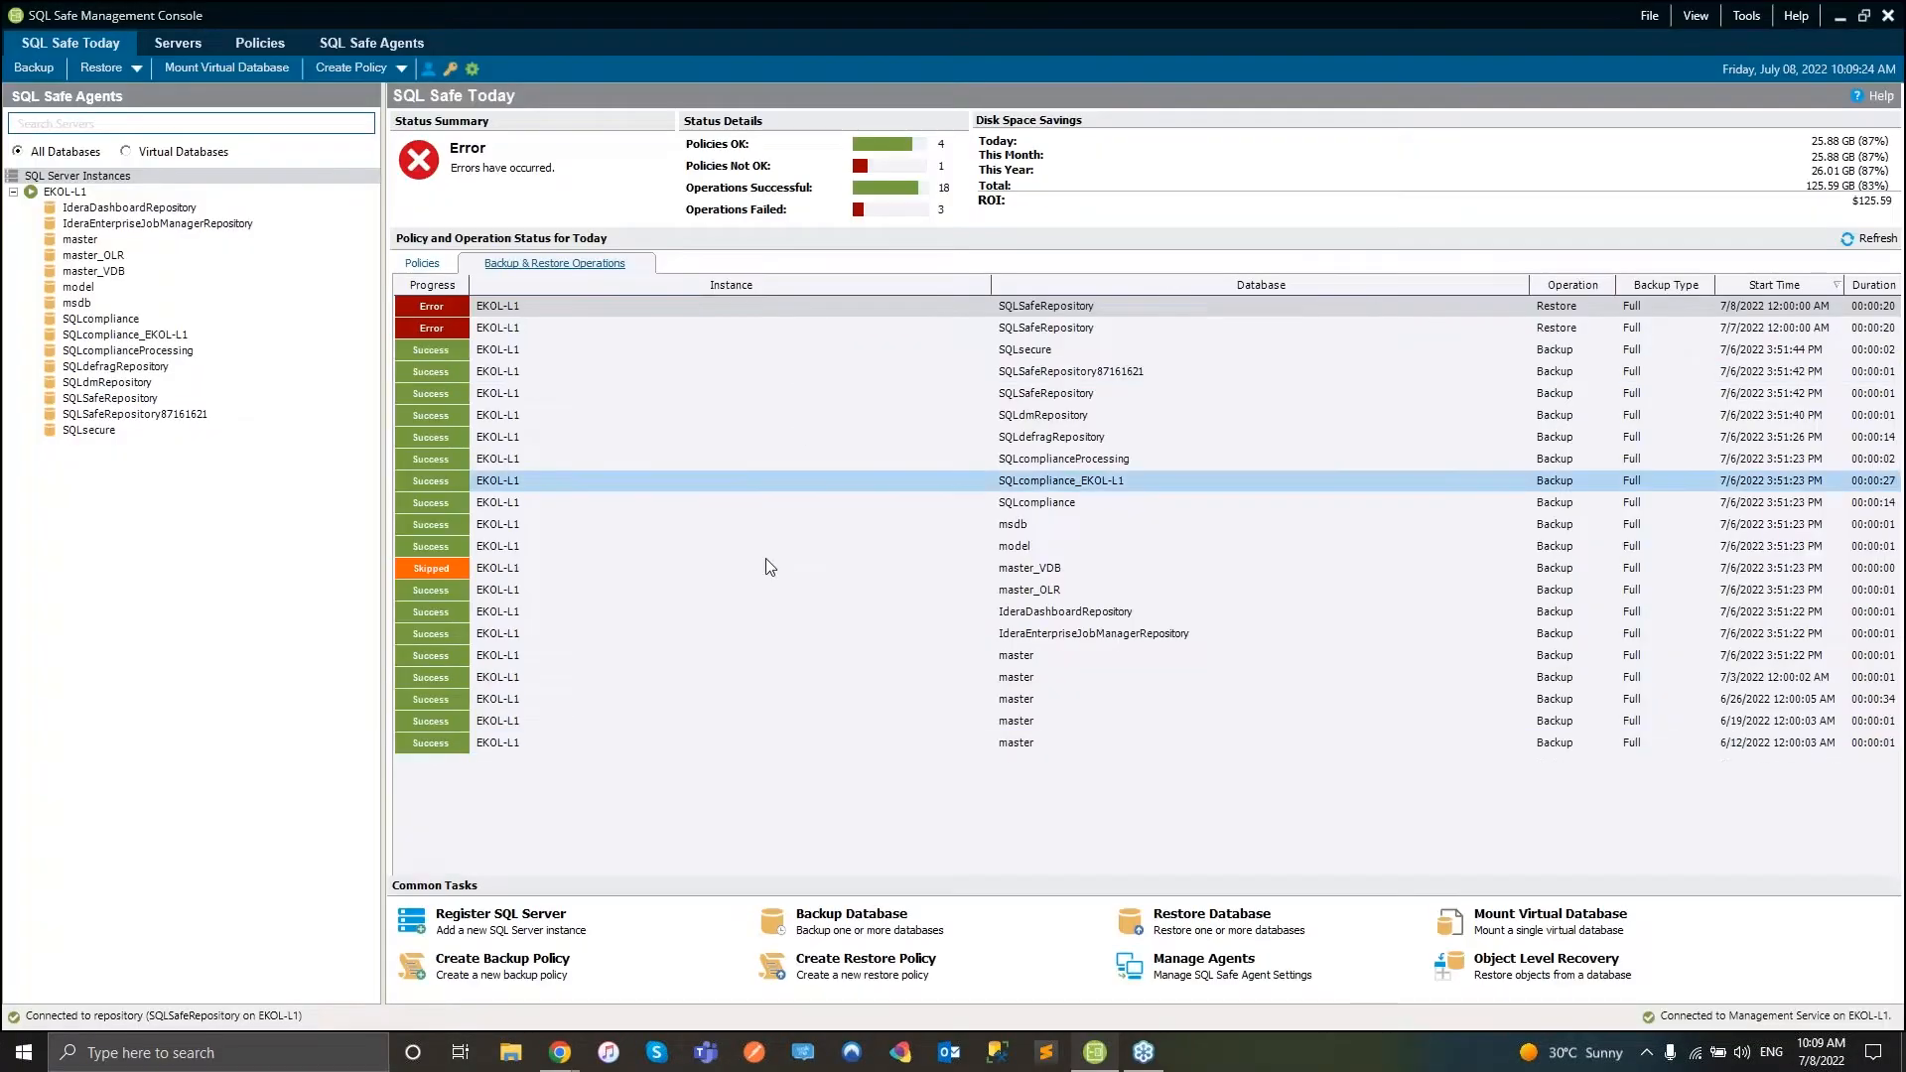
click(1176, 968)
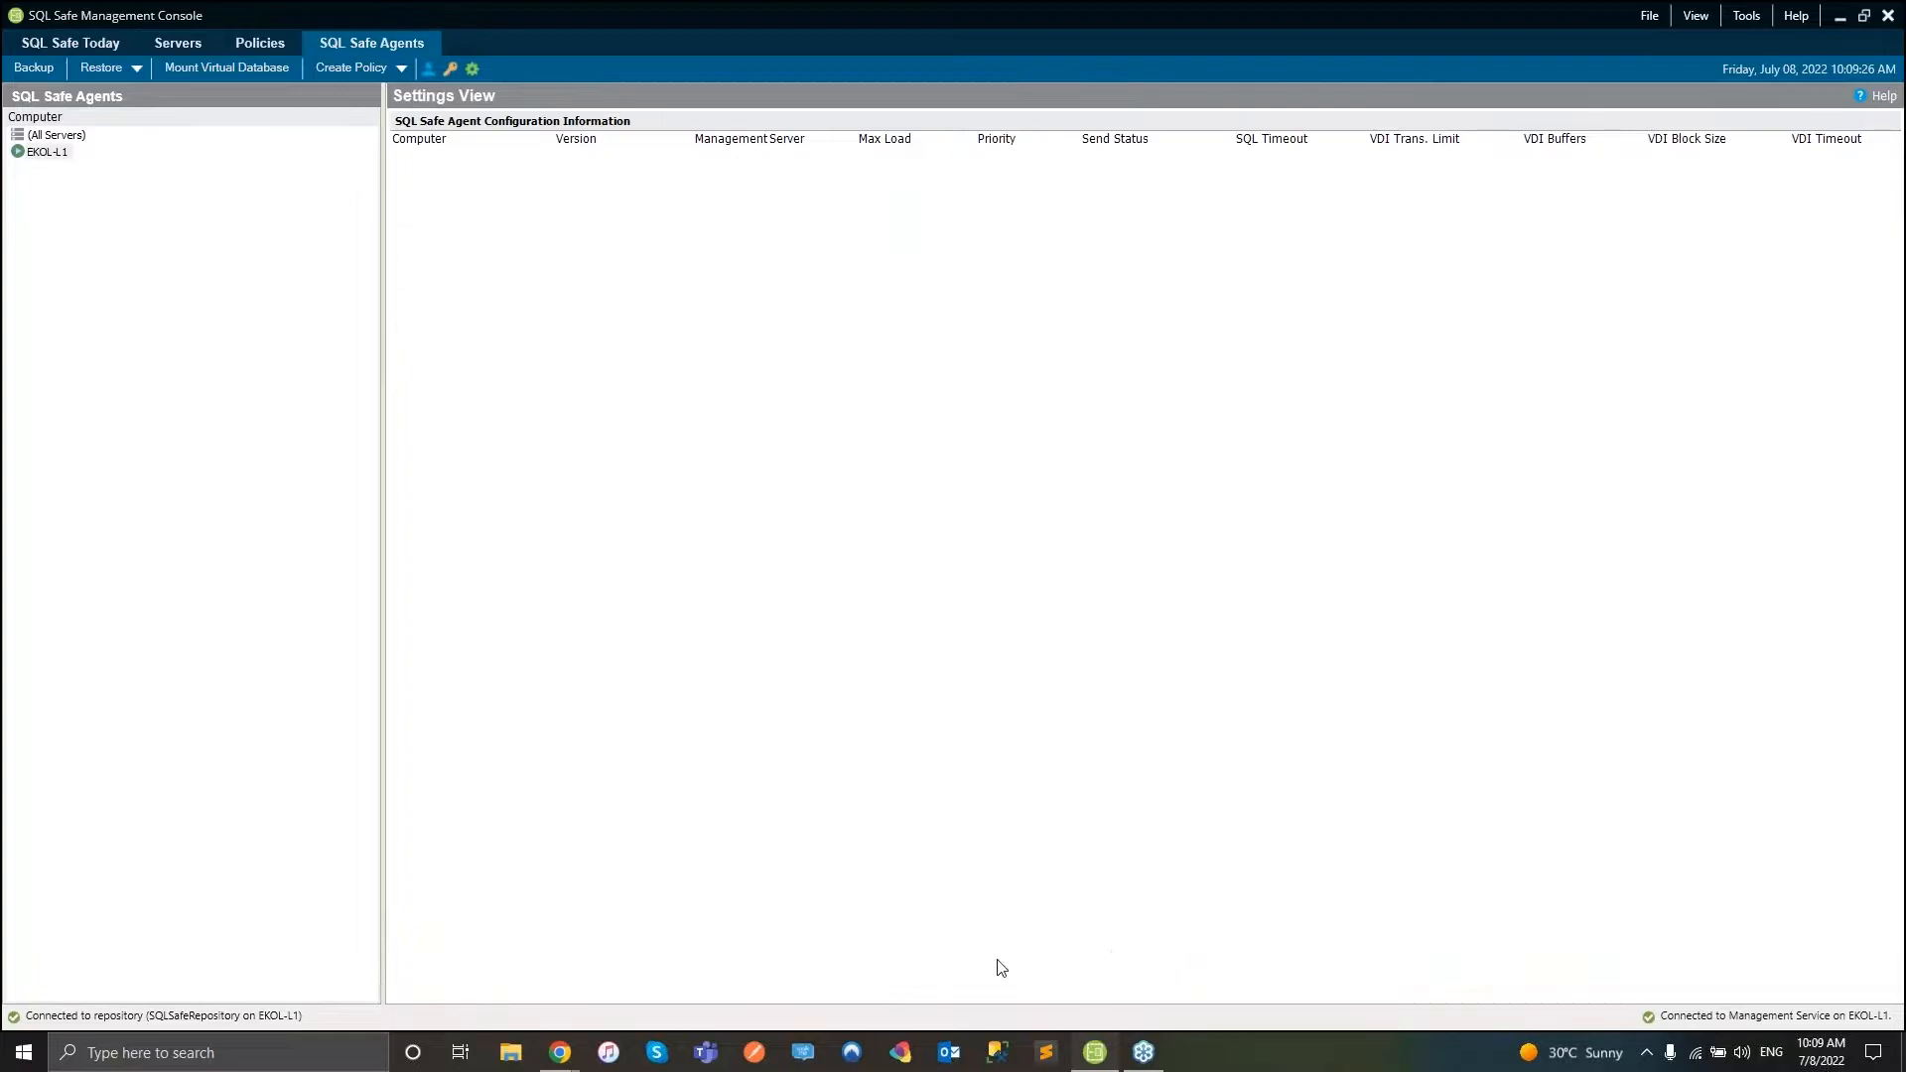
click(58, 44)
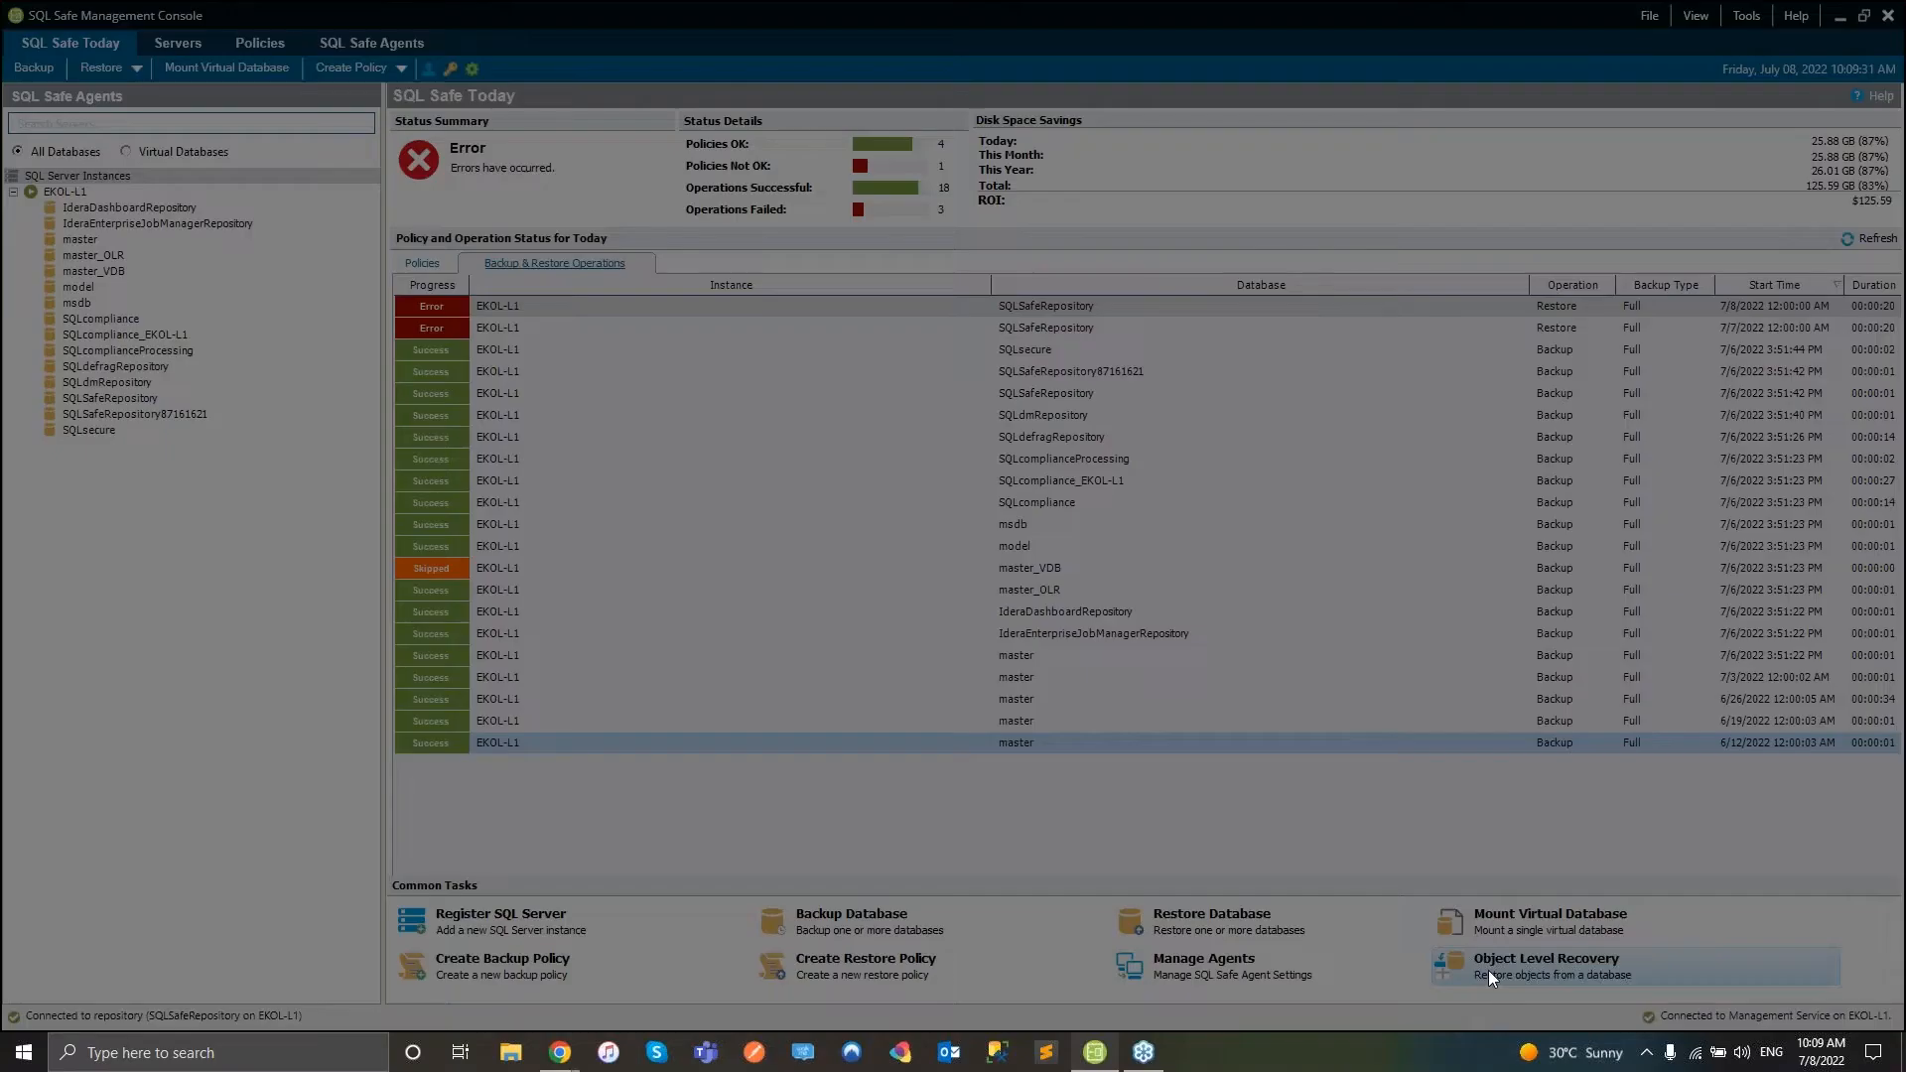
click(1487, 969)
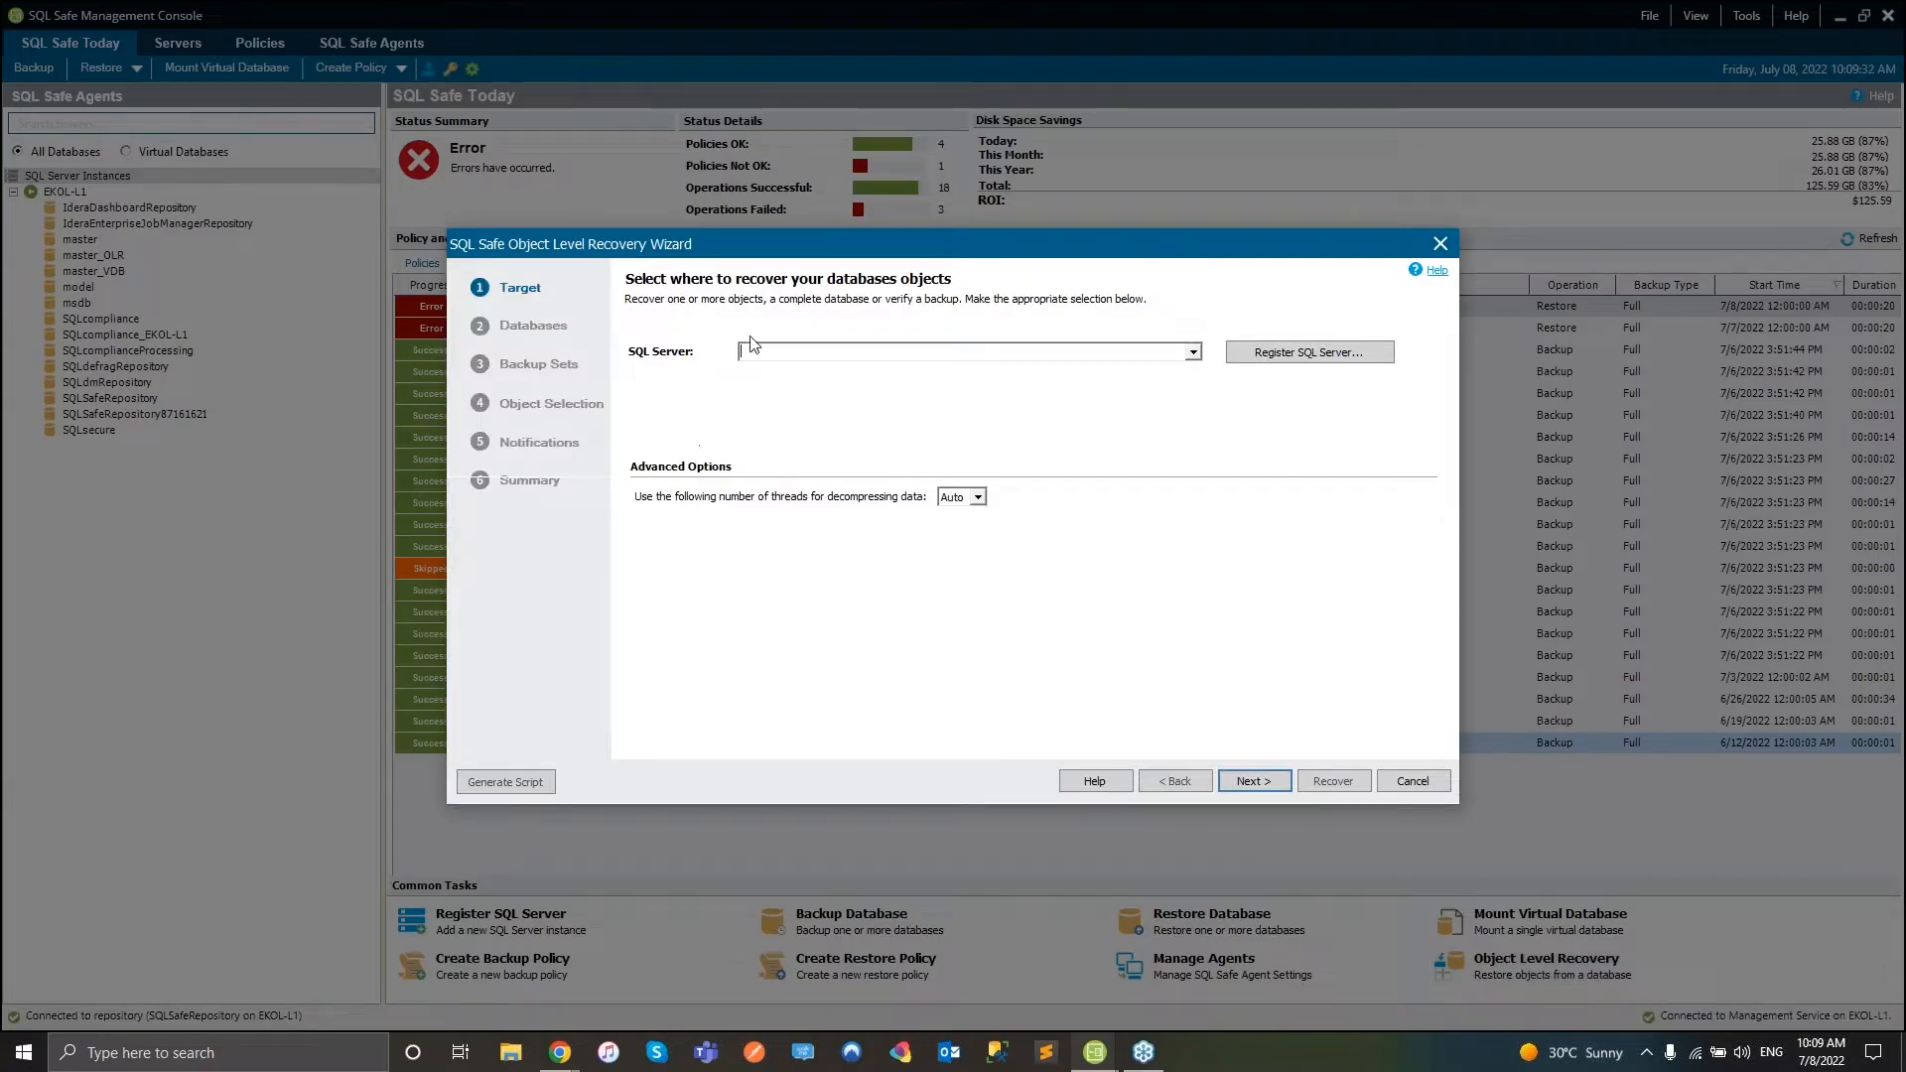
click(1438, 247)
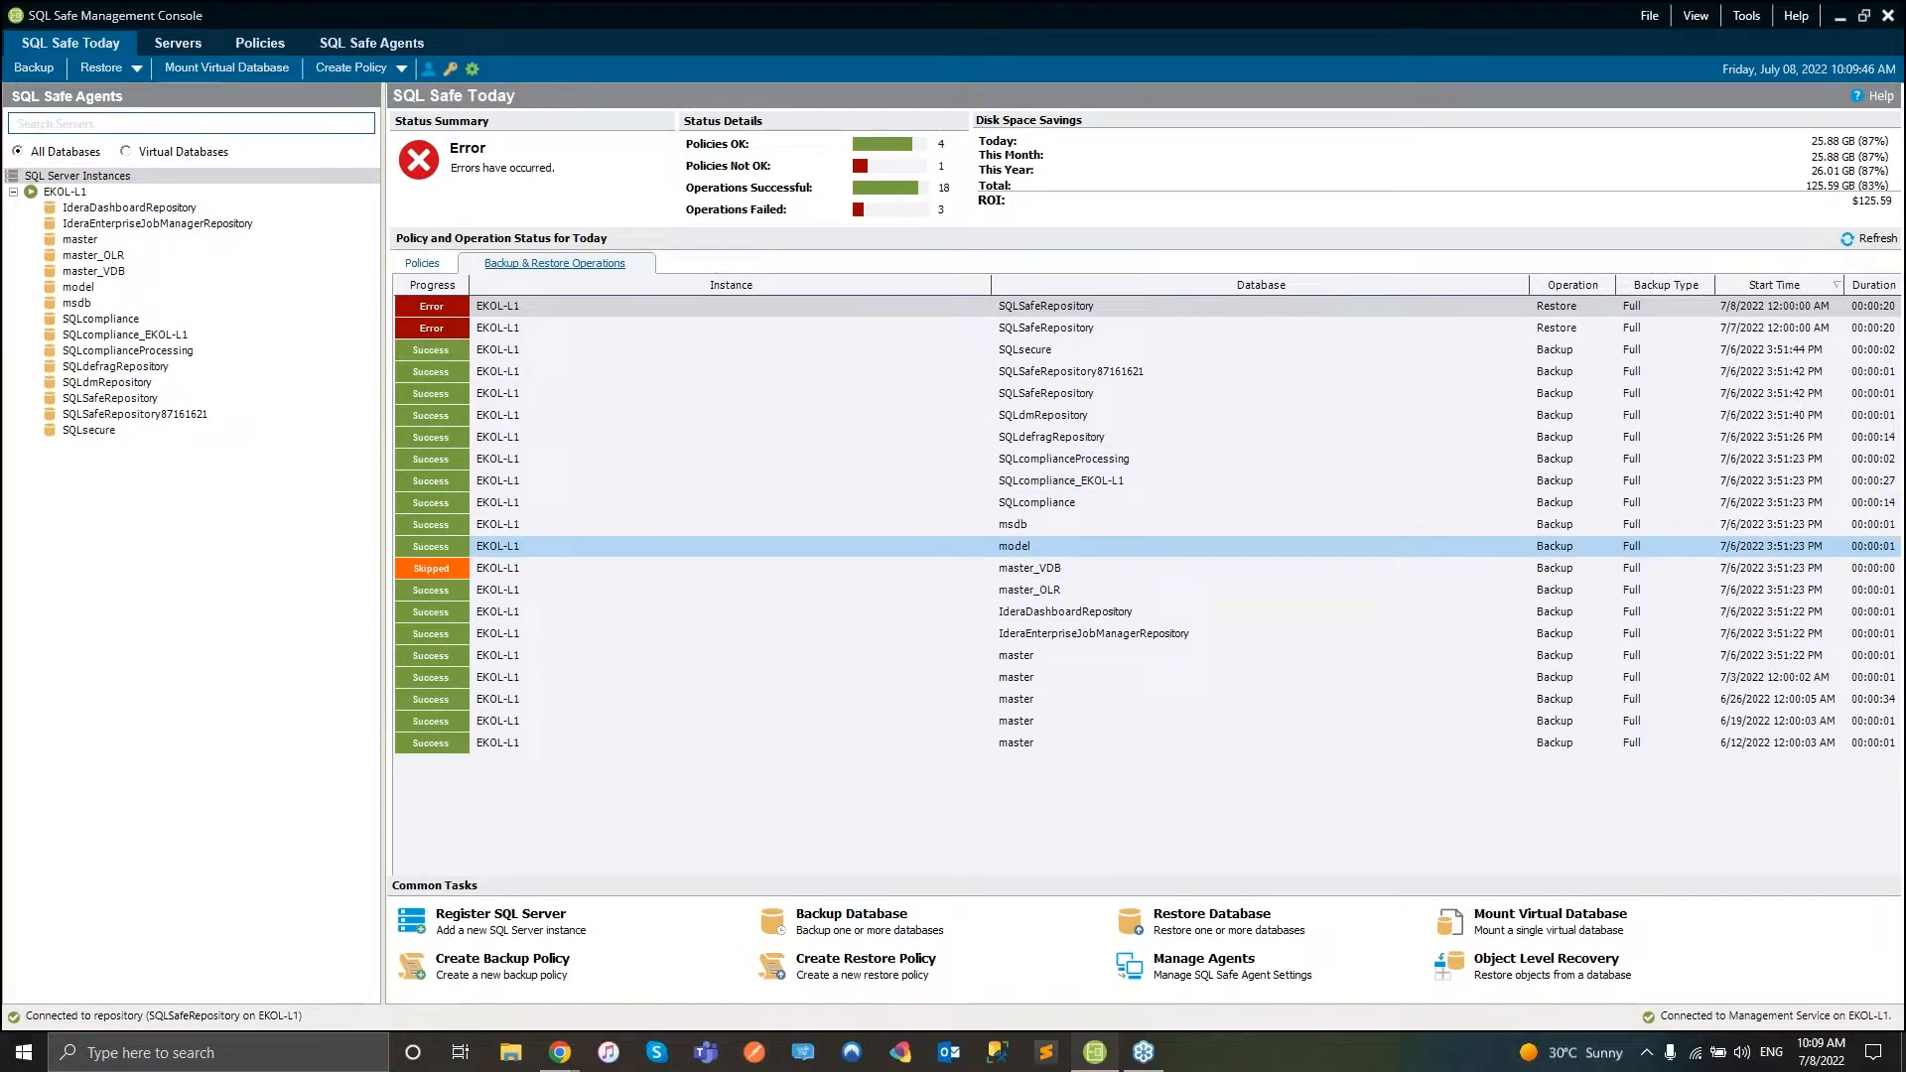
- Show the Full Backup policy's status in the Policies view and bring up its context menu
click(46, 118)
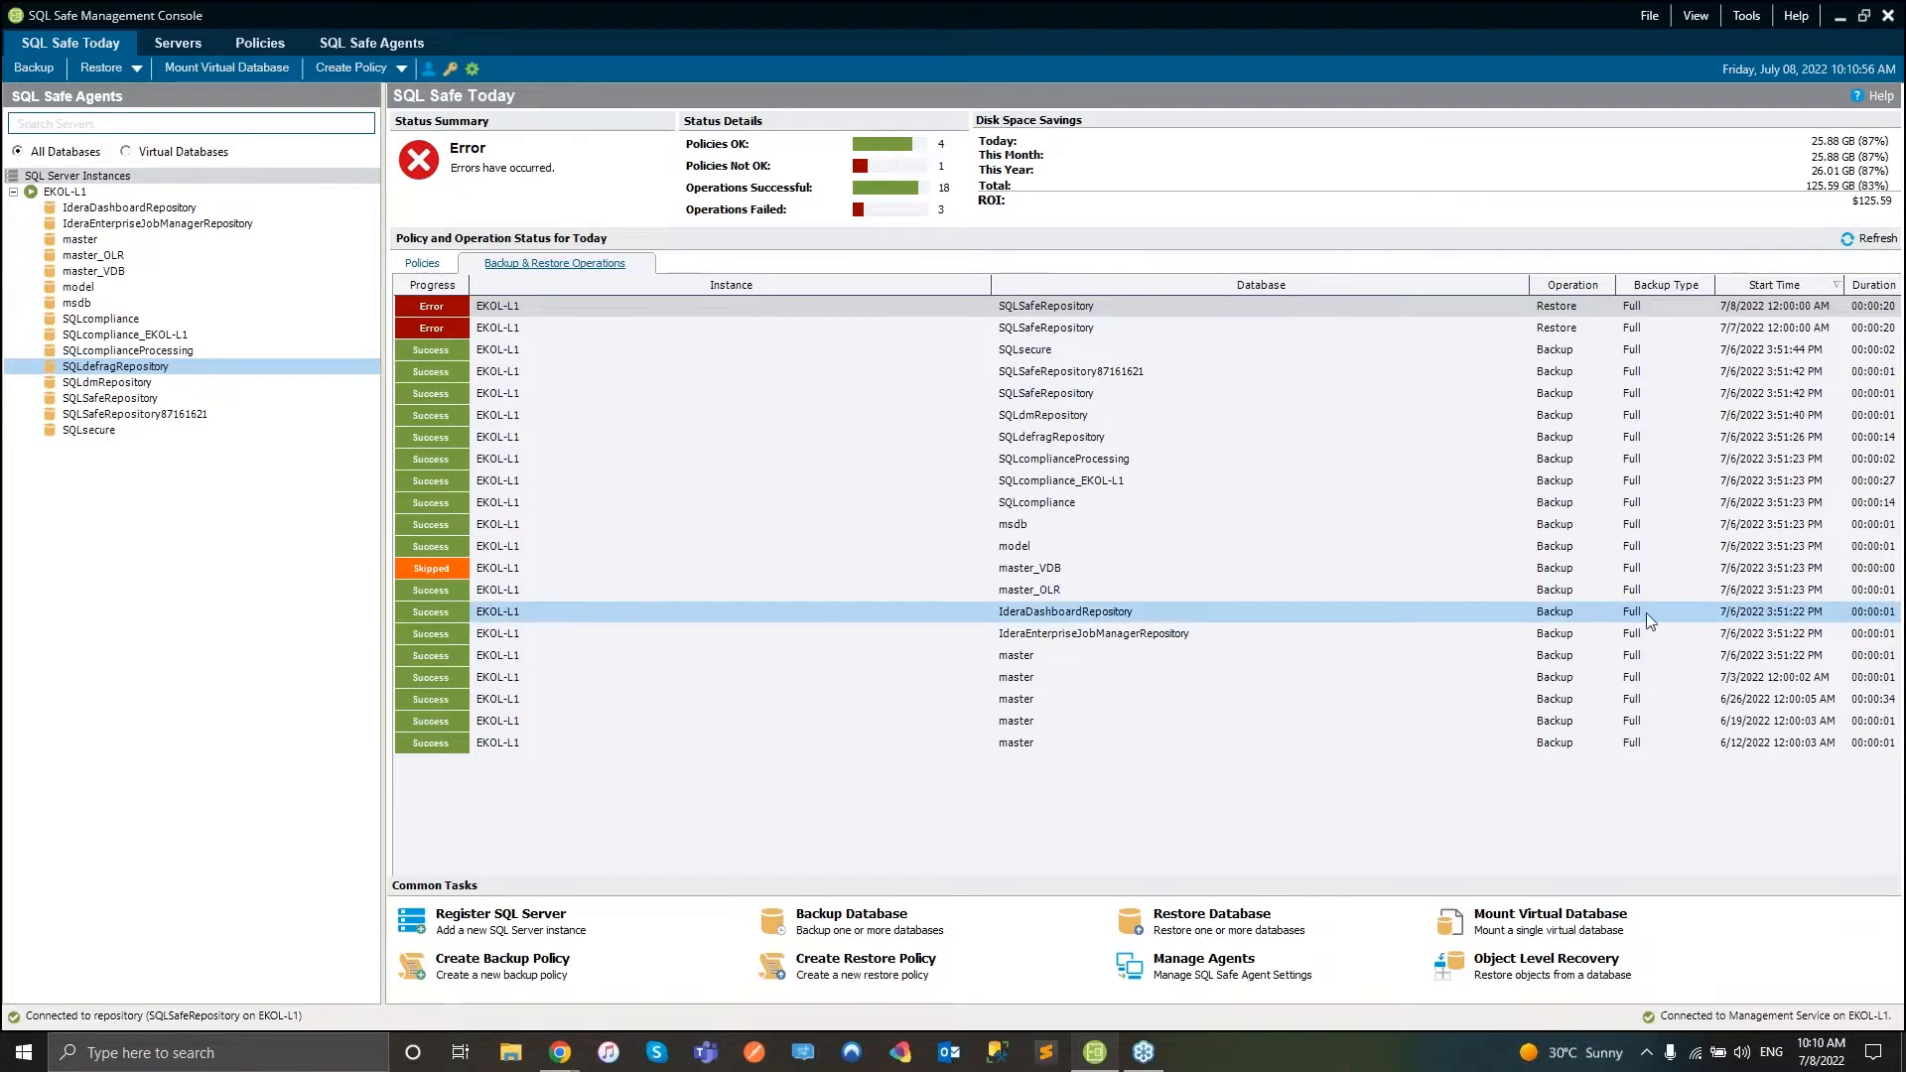
click(178, 42)
click(260, 43)
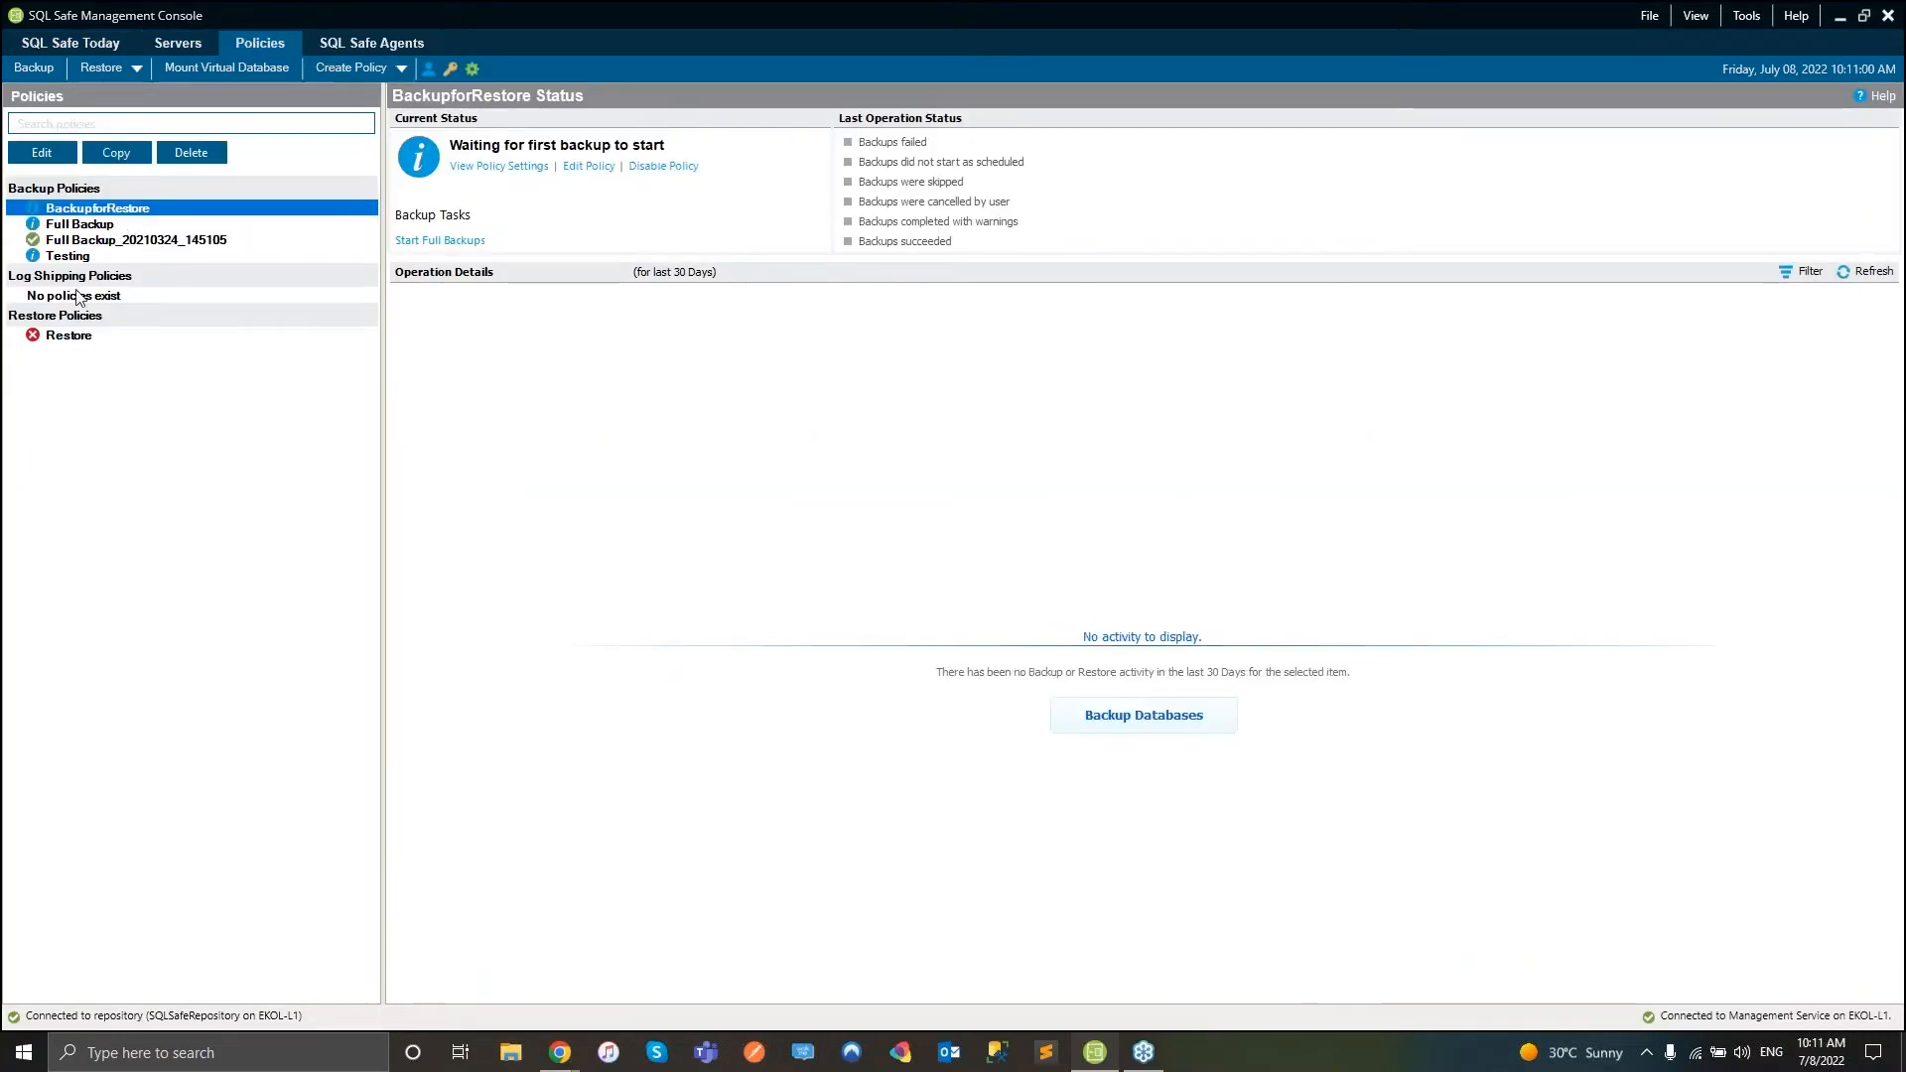
click(87, 226)
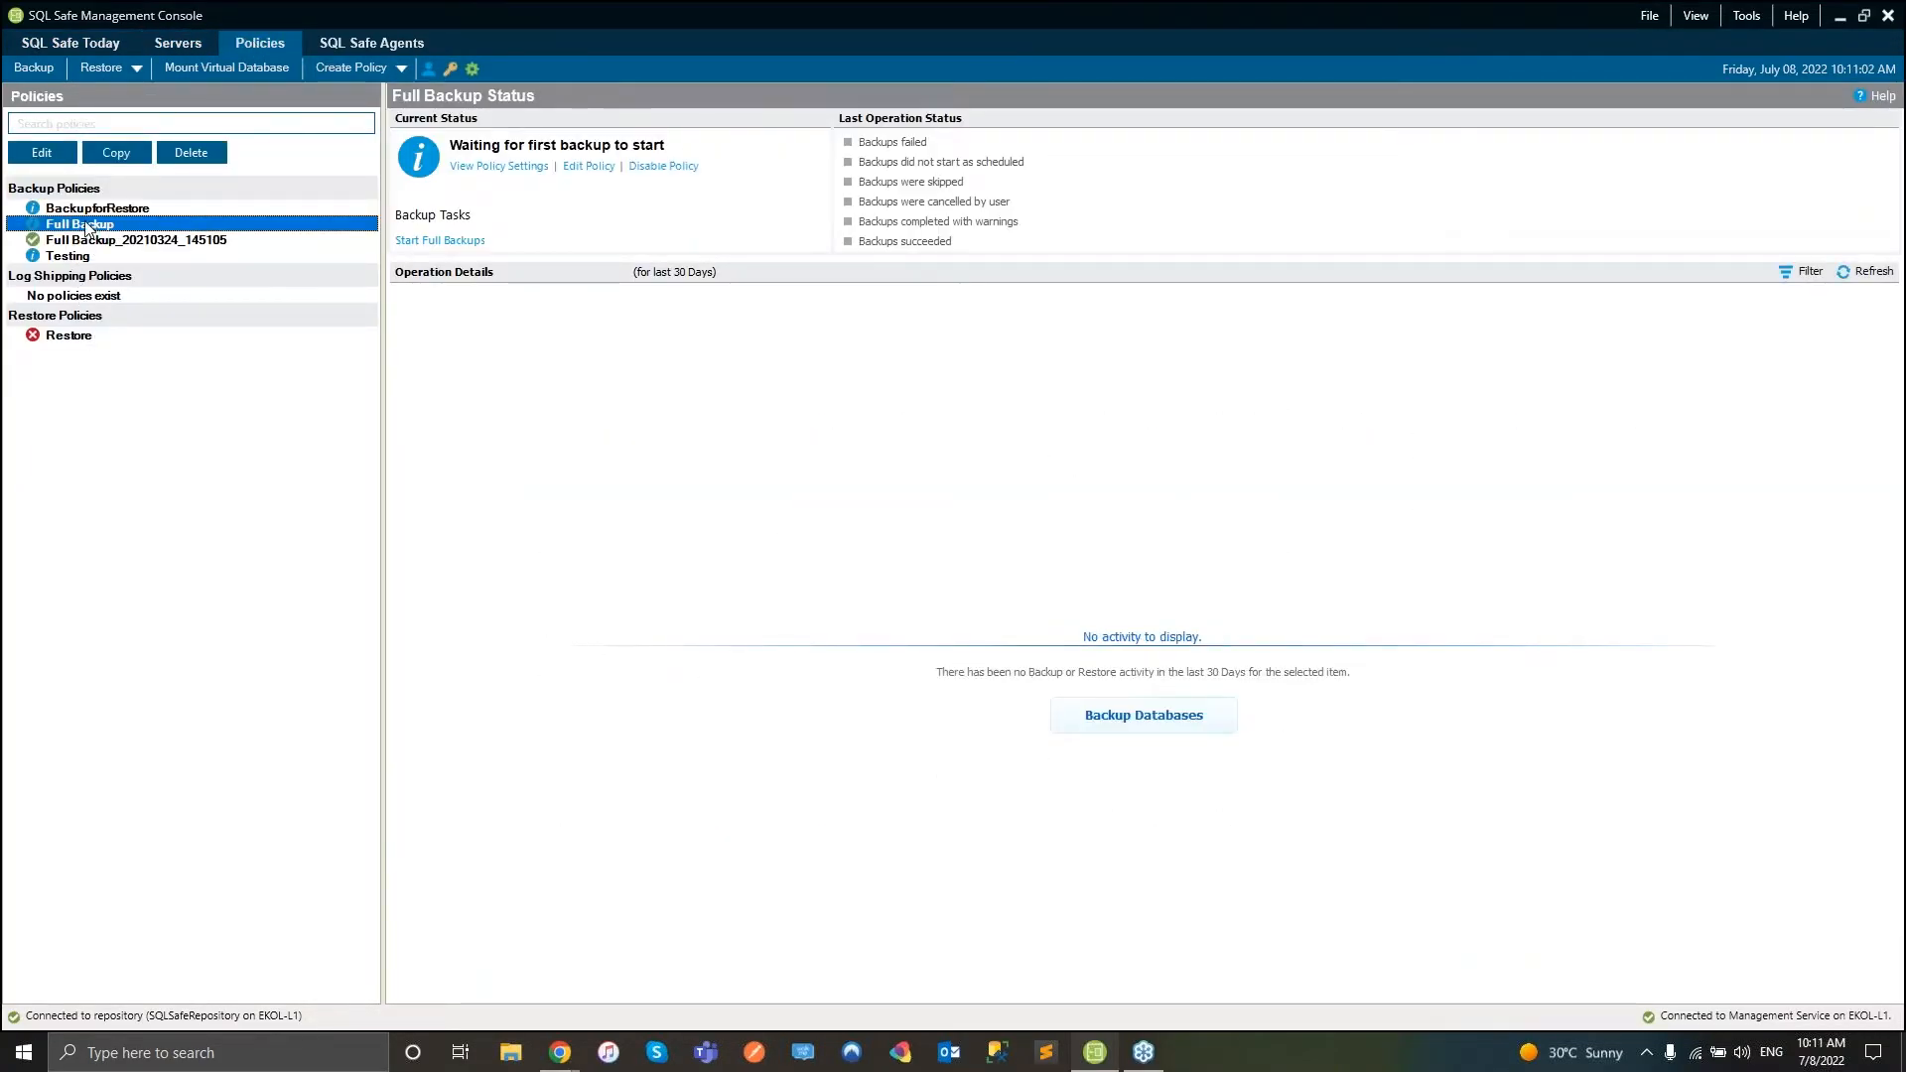
right_click(75, 223)
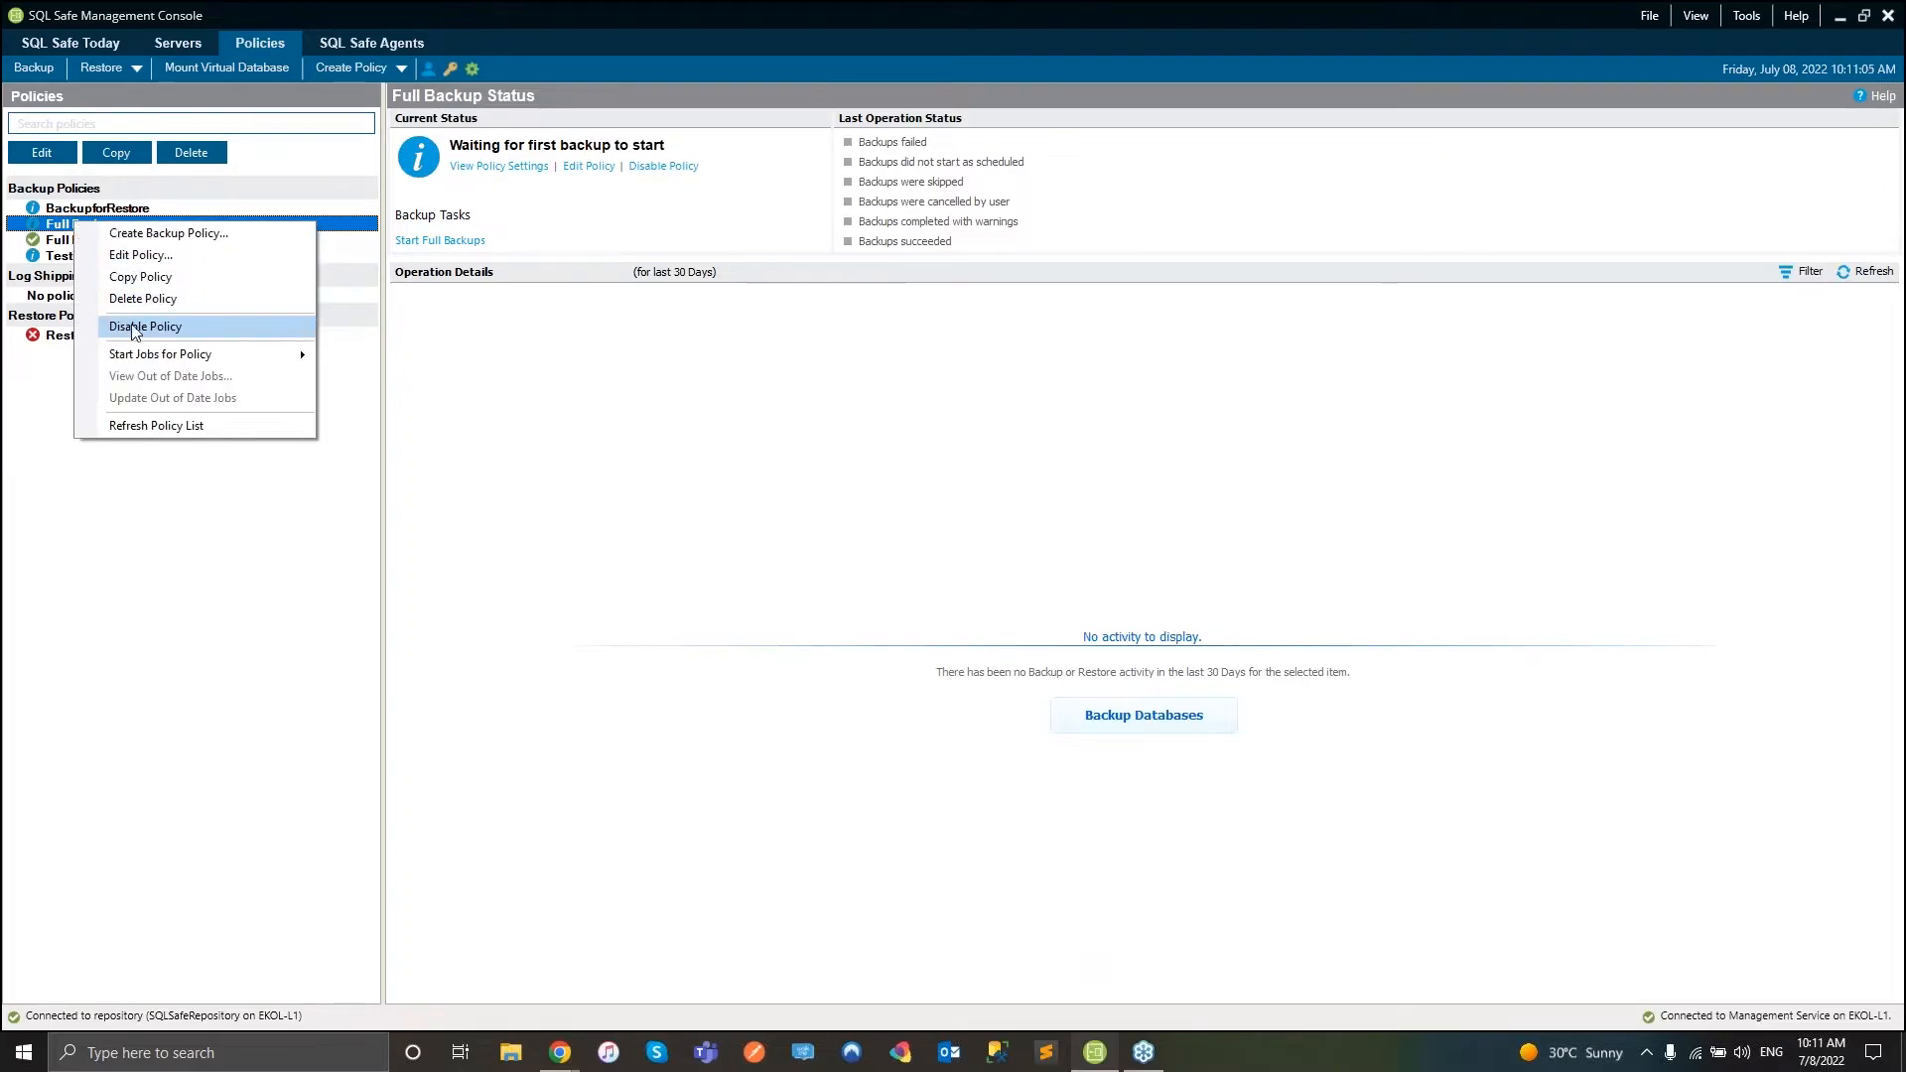
- Edit the Full Backup policy, keeping SQL Safe as the backup format
click(139, 257)
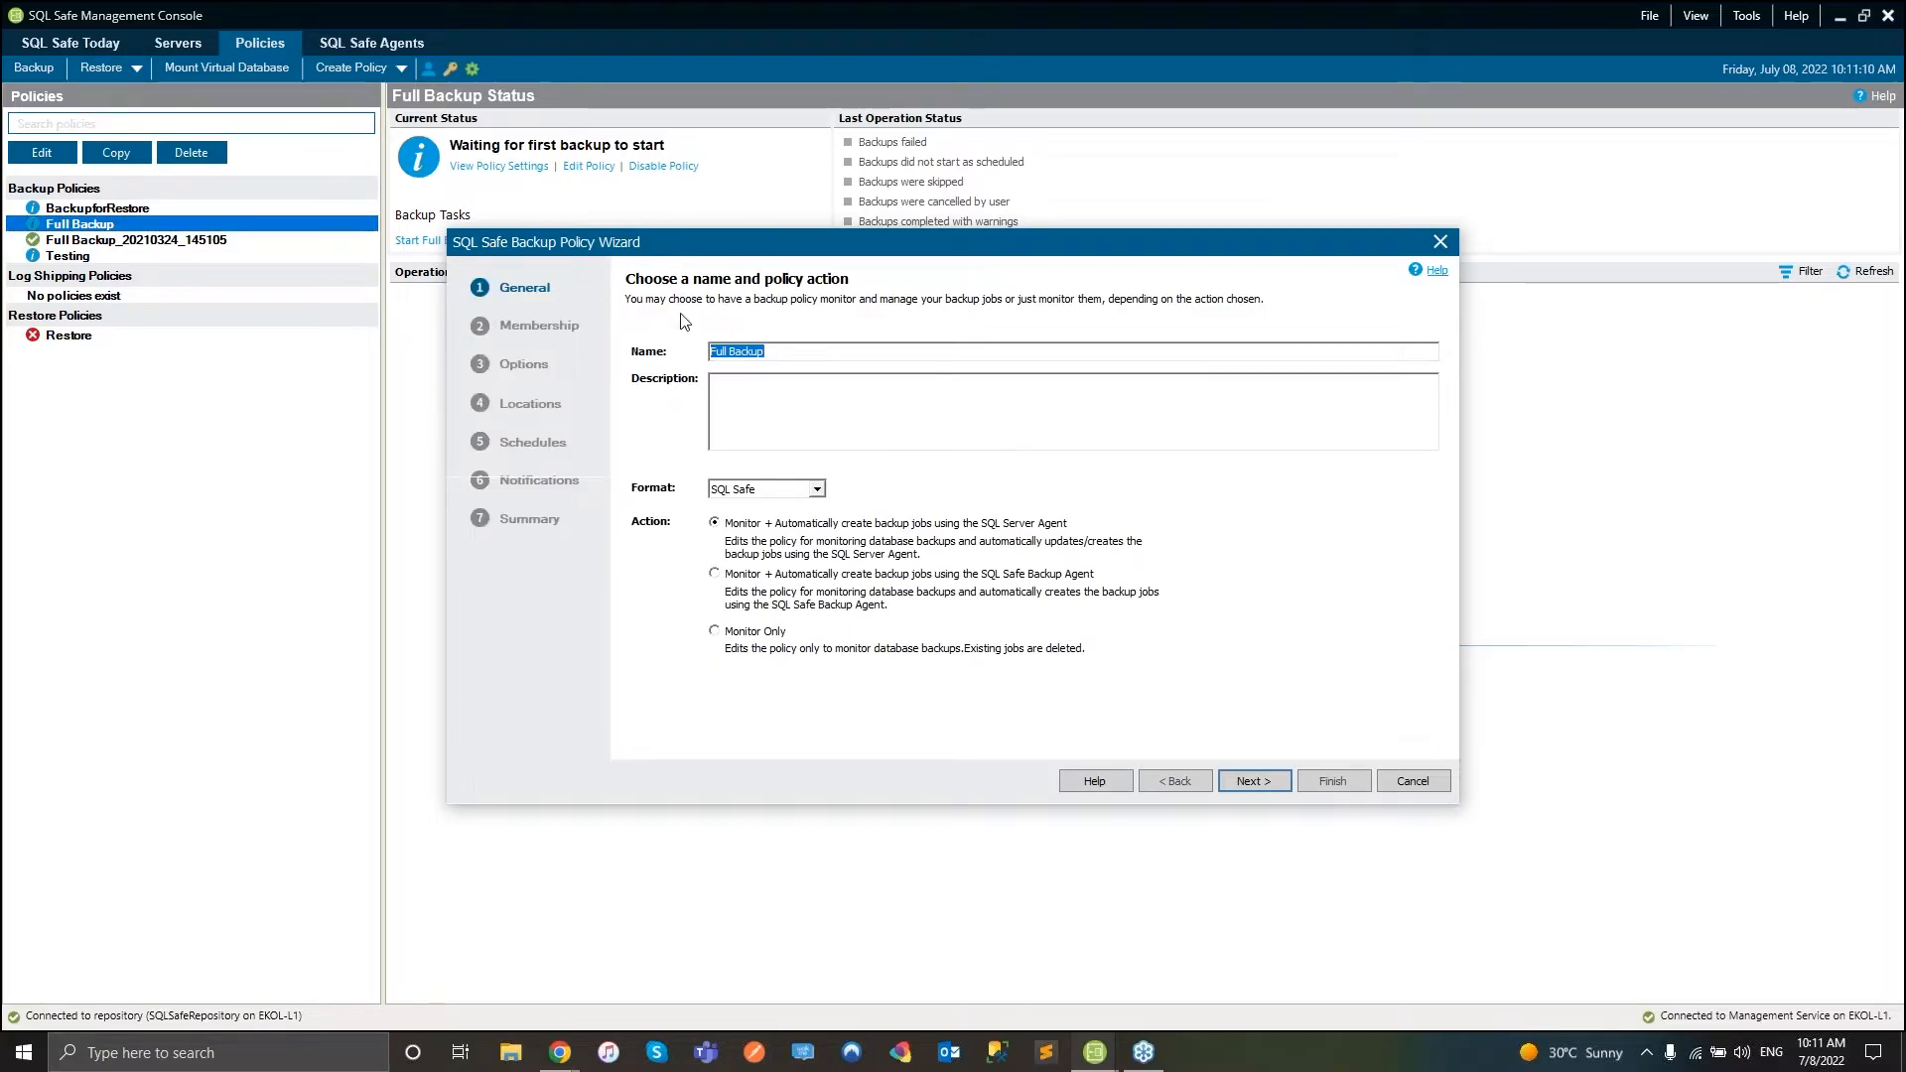
click(770, 379)
click(817, 489)
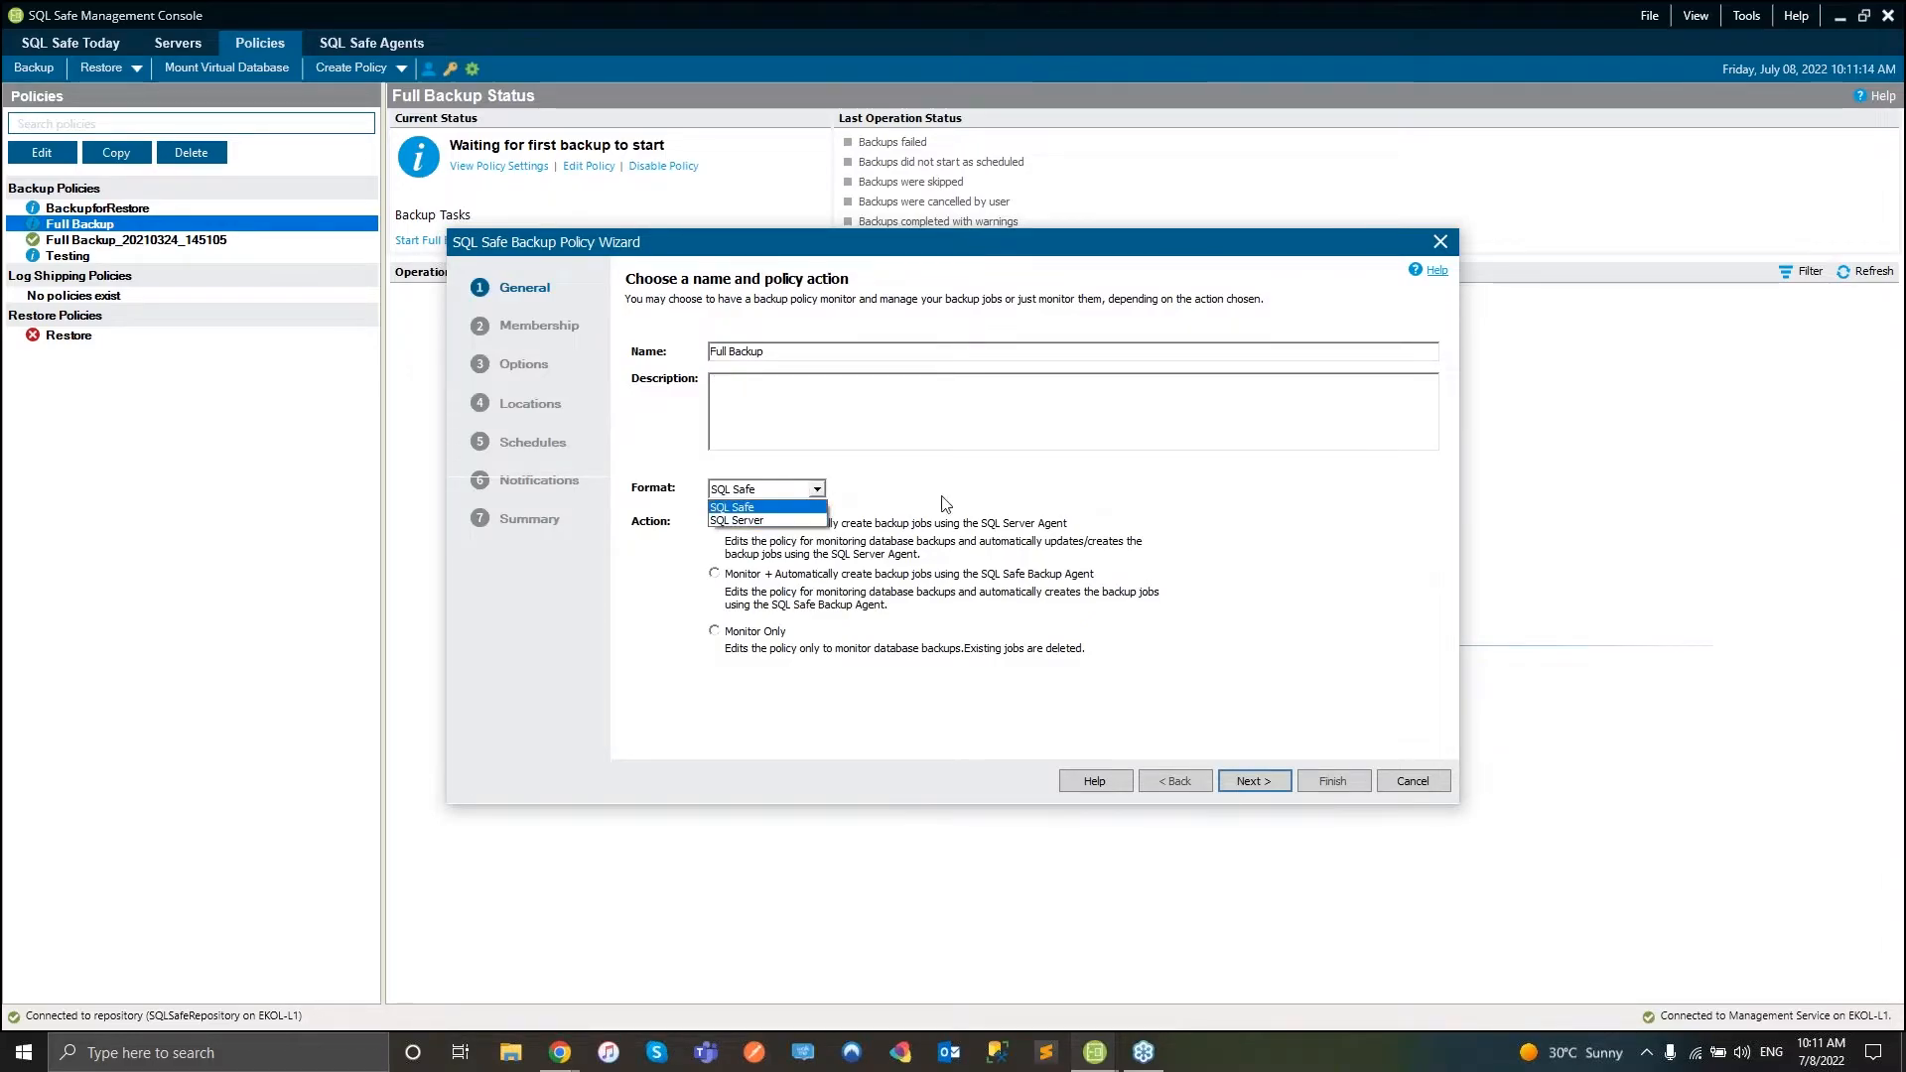
click(785, 507)
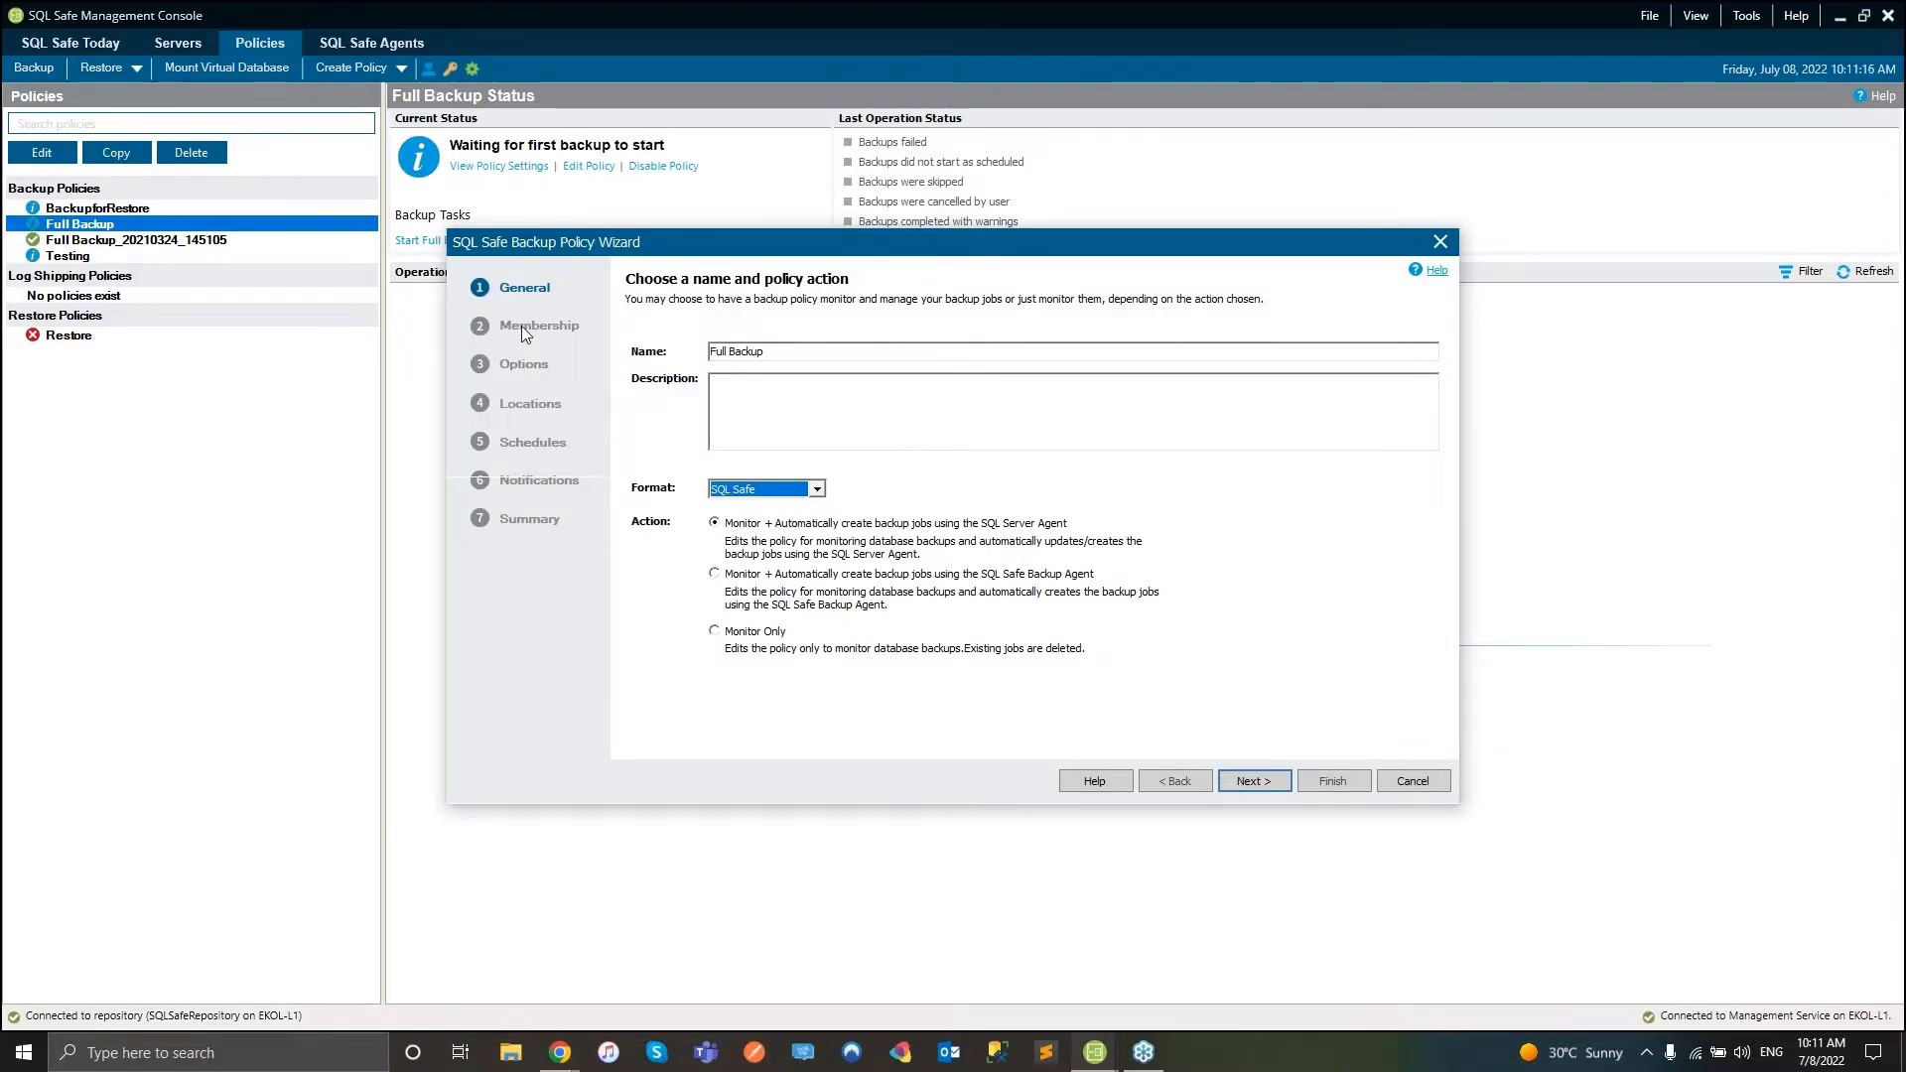
- Keep Specific Databases on the EKOL-L1 instance as the policy's membership
click(1289, 782)
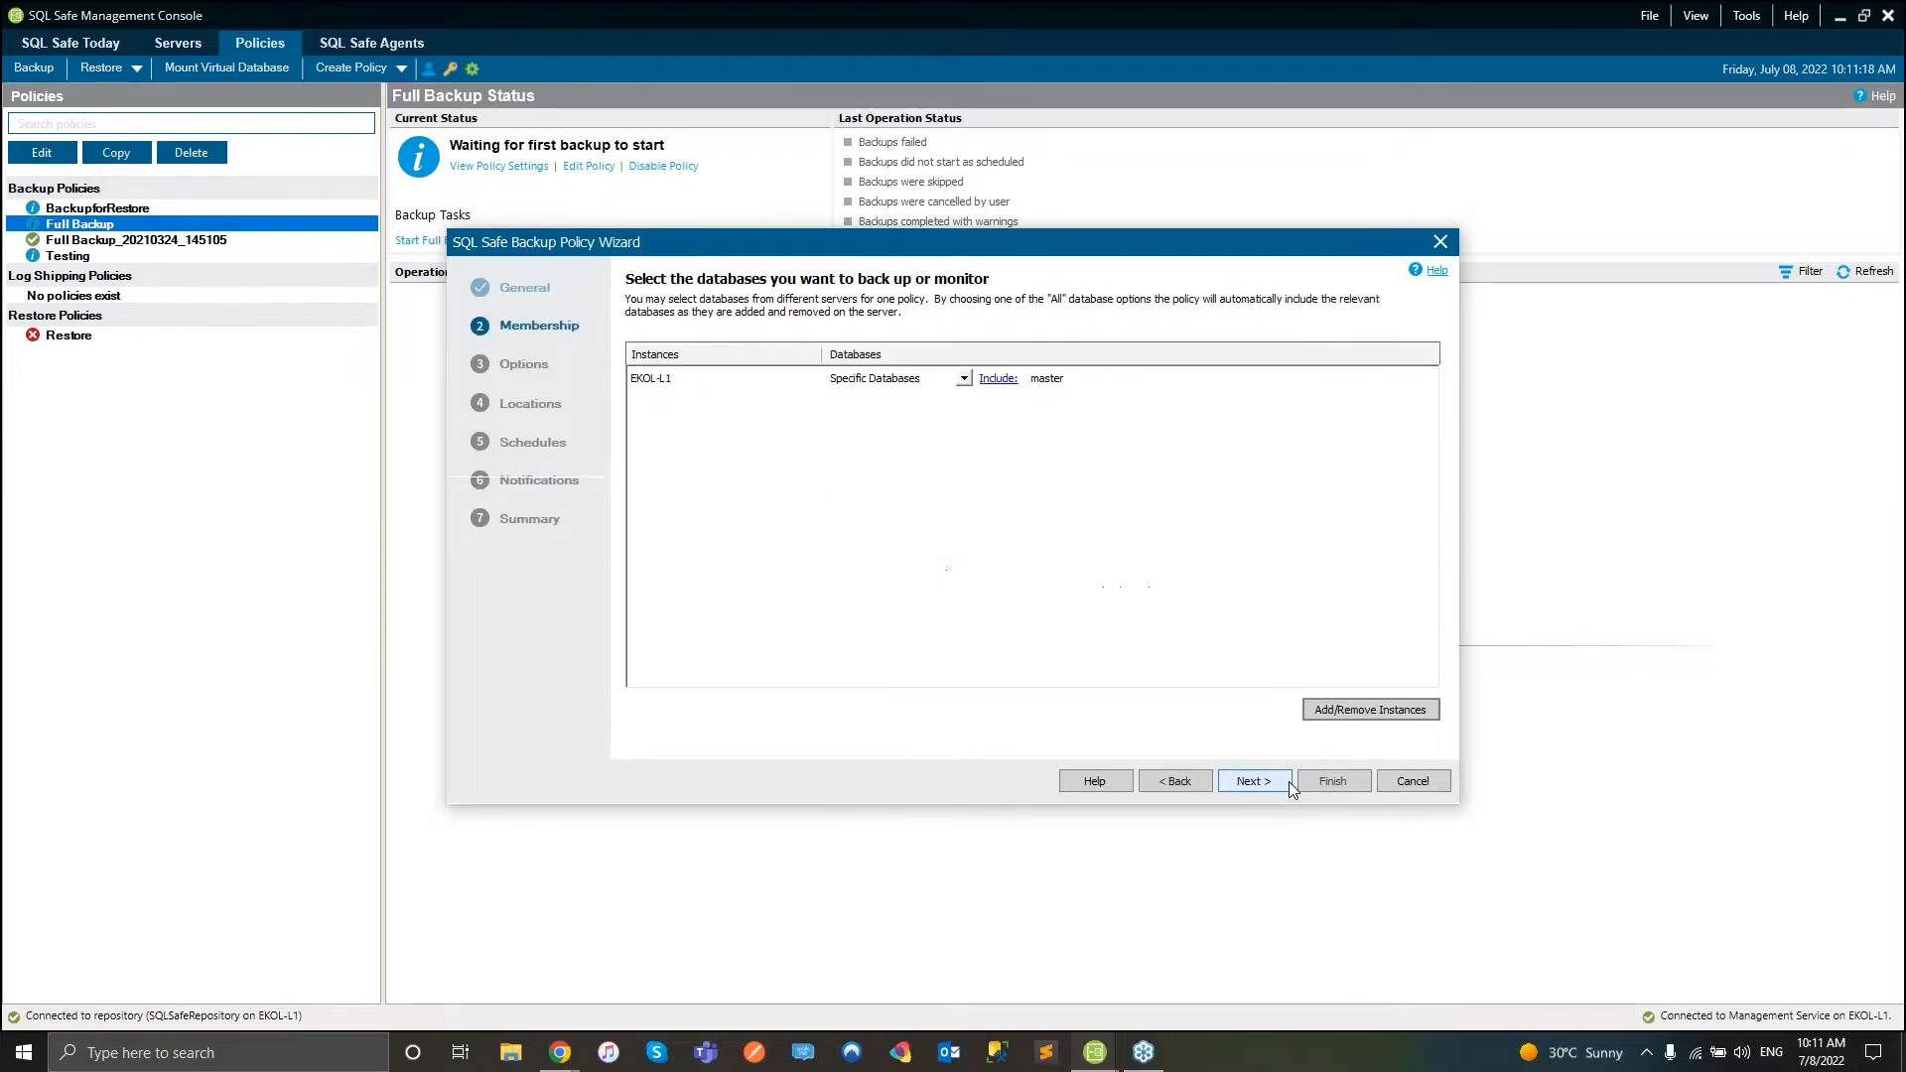
click(963, 378)
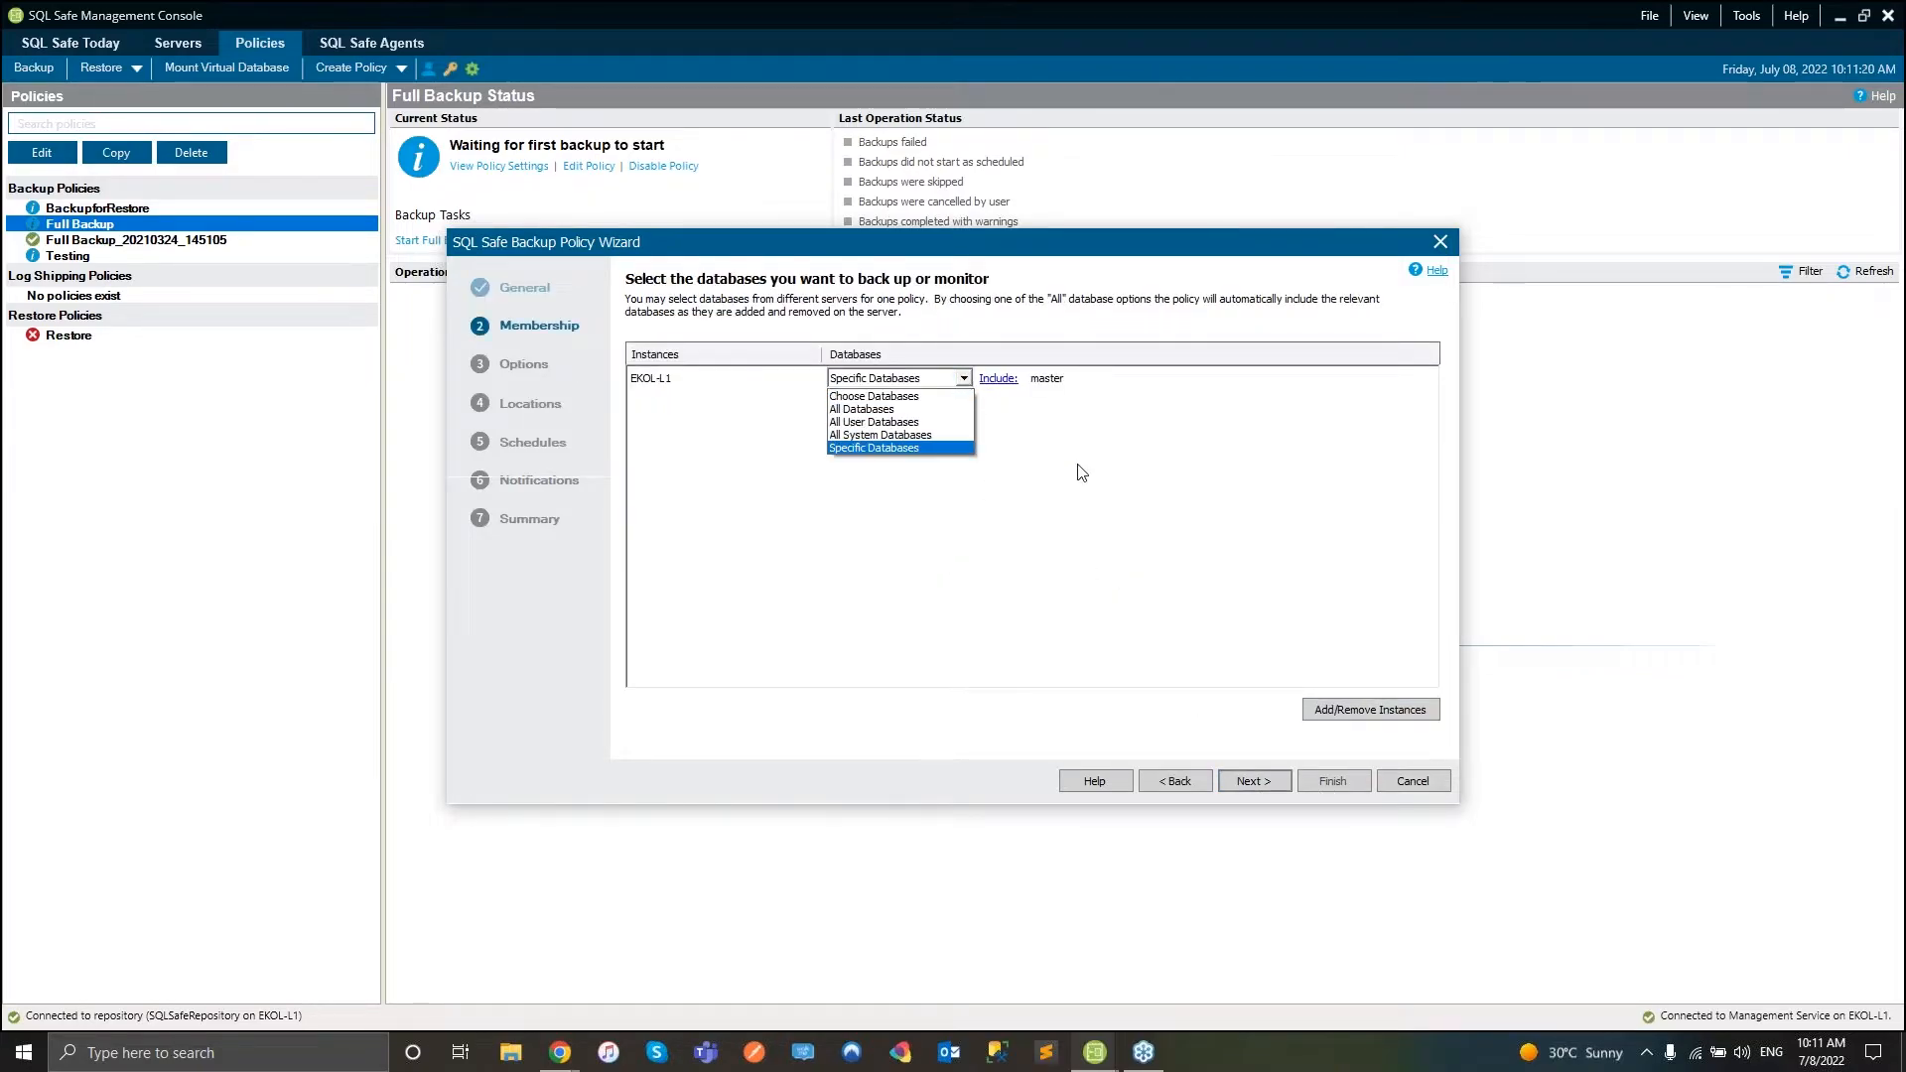
click(1067, 457)
click(1379, 711)
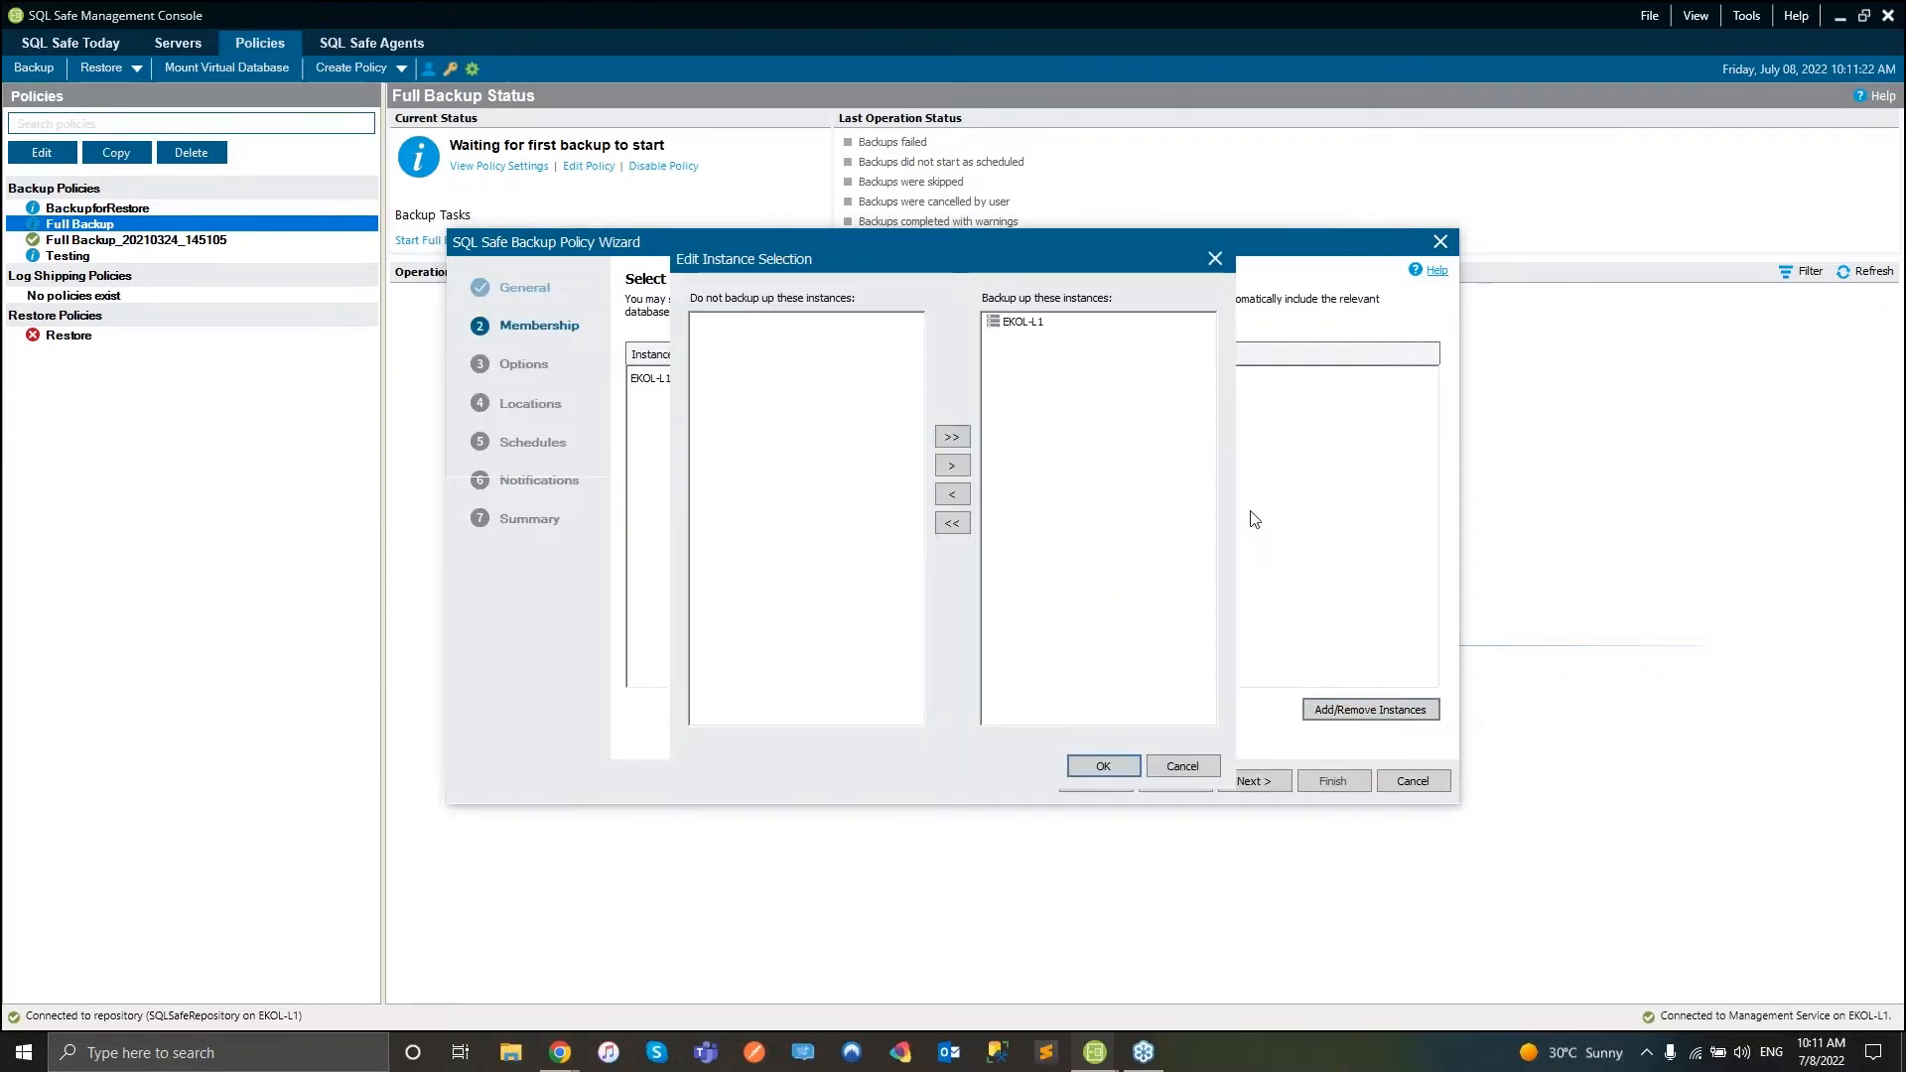
click(1015, 321)
click(953, 469)
click(953, 500)
click(1103, 765)
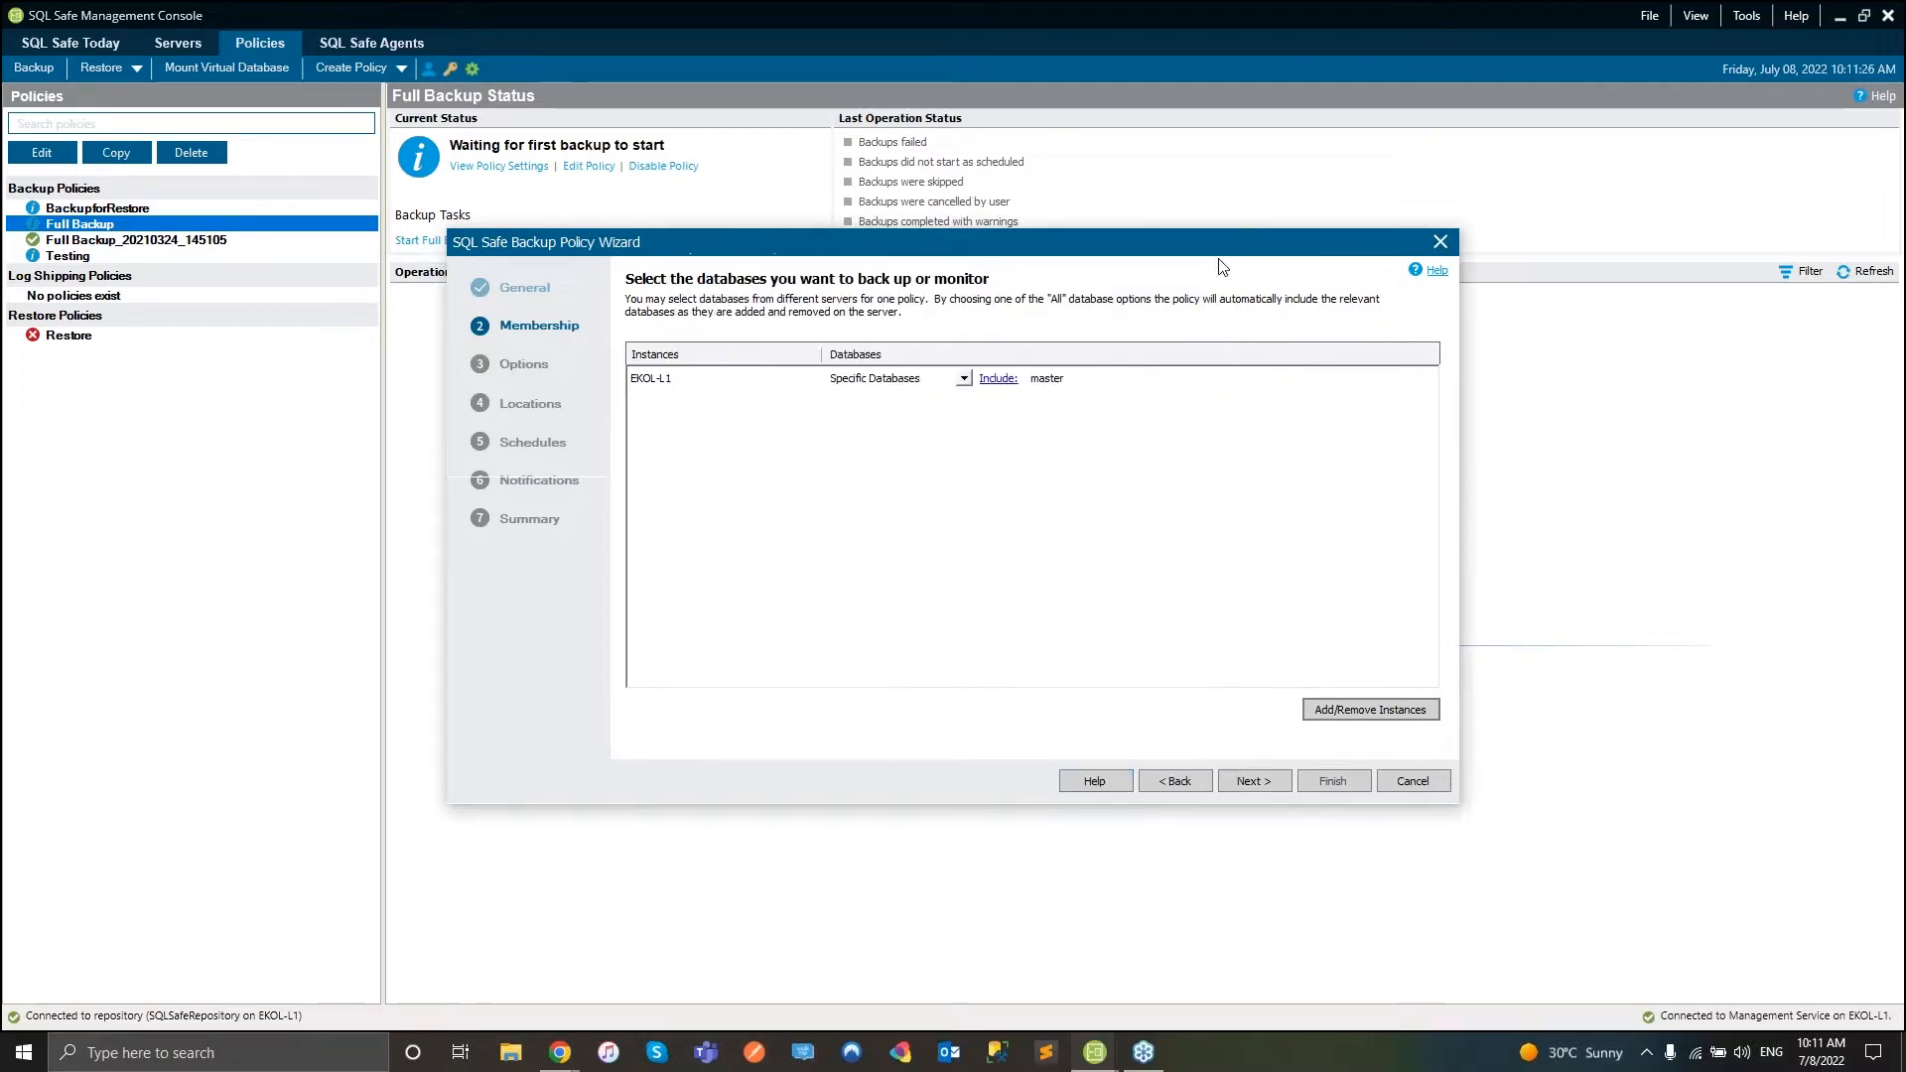
- Review the encryption and compression options, keeping iSpeed compression unchanged
click(1249, 783)
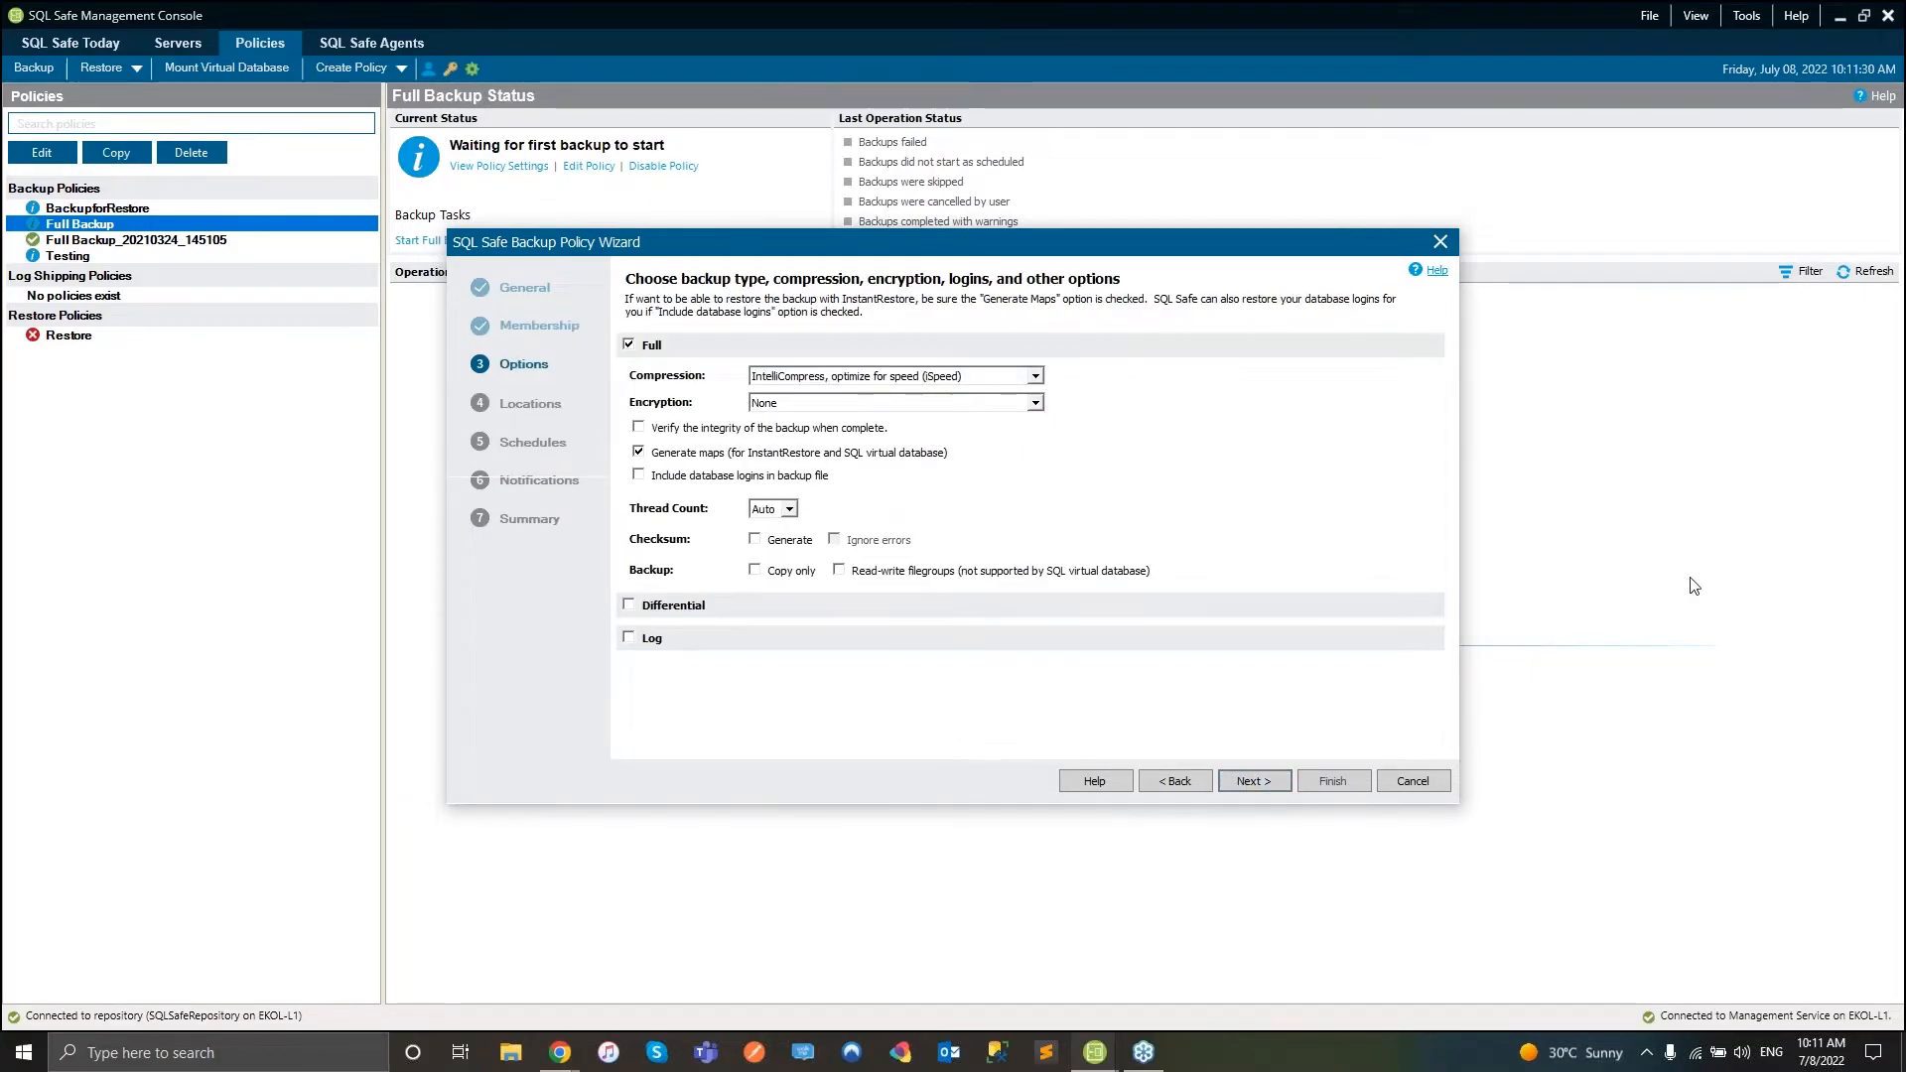
click(1034, 402)
click(1036, 376)
click(1301, 429)
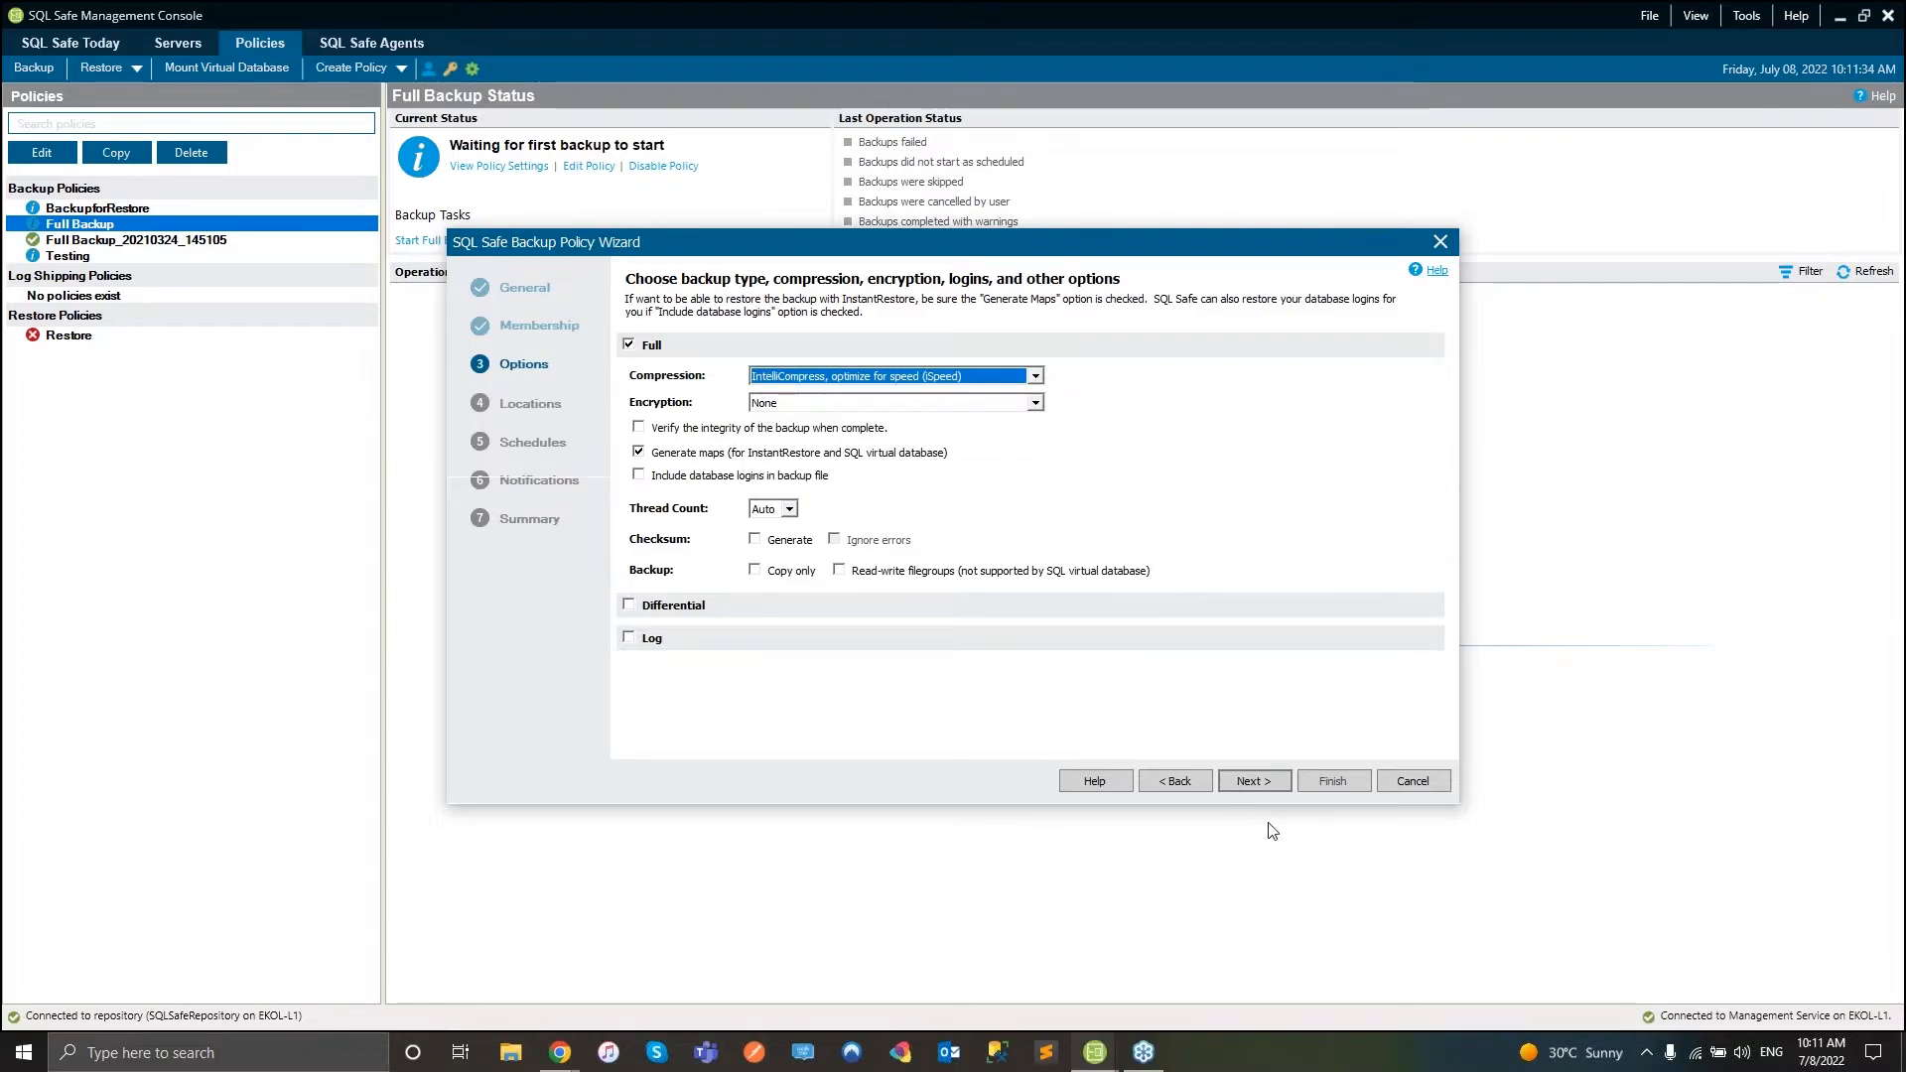
click(1258, 788)
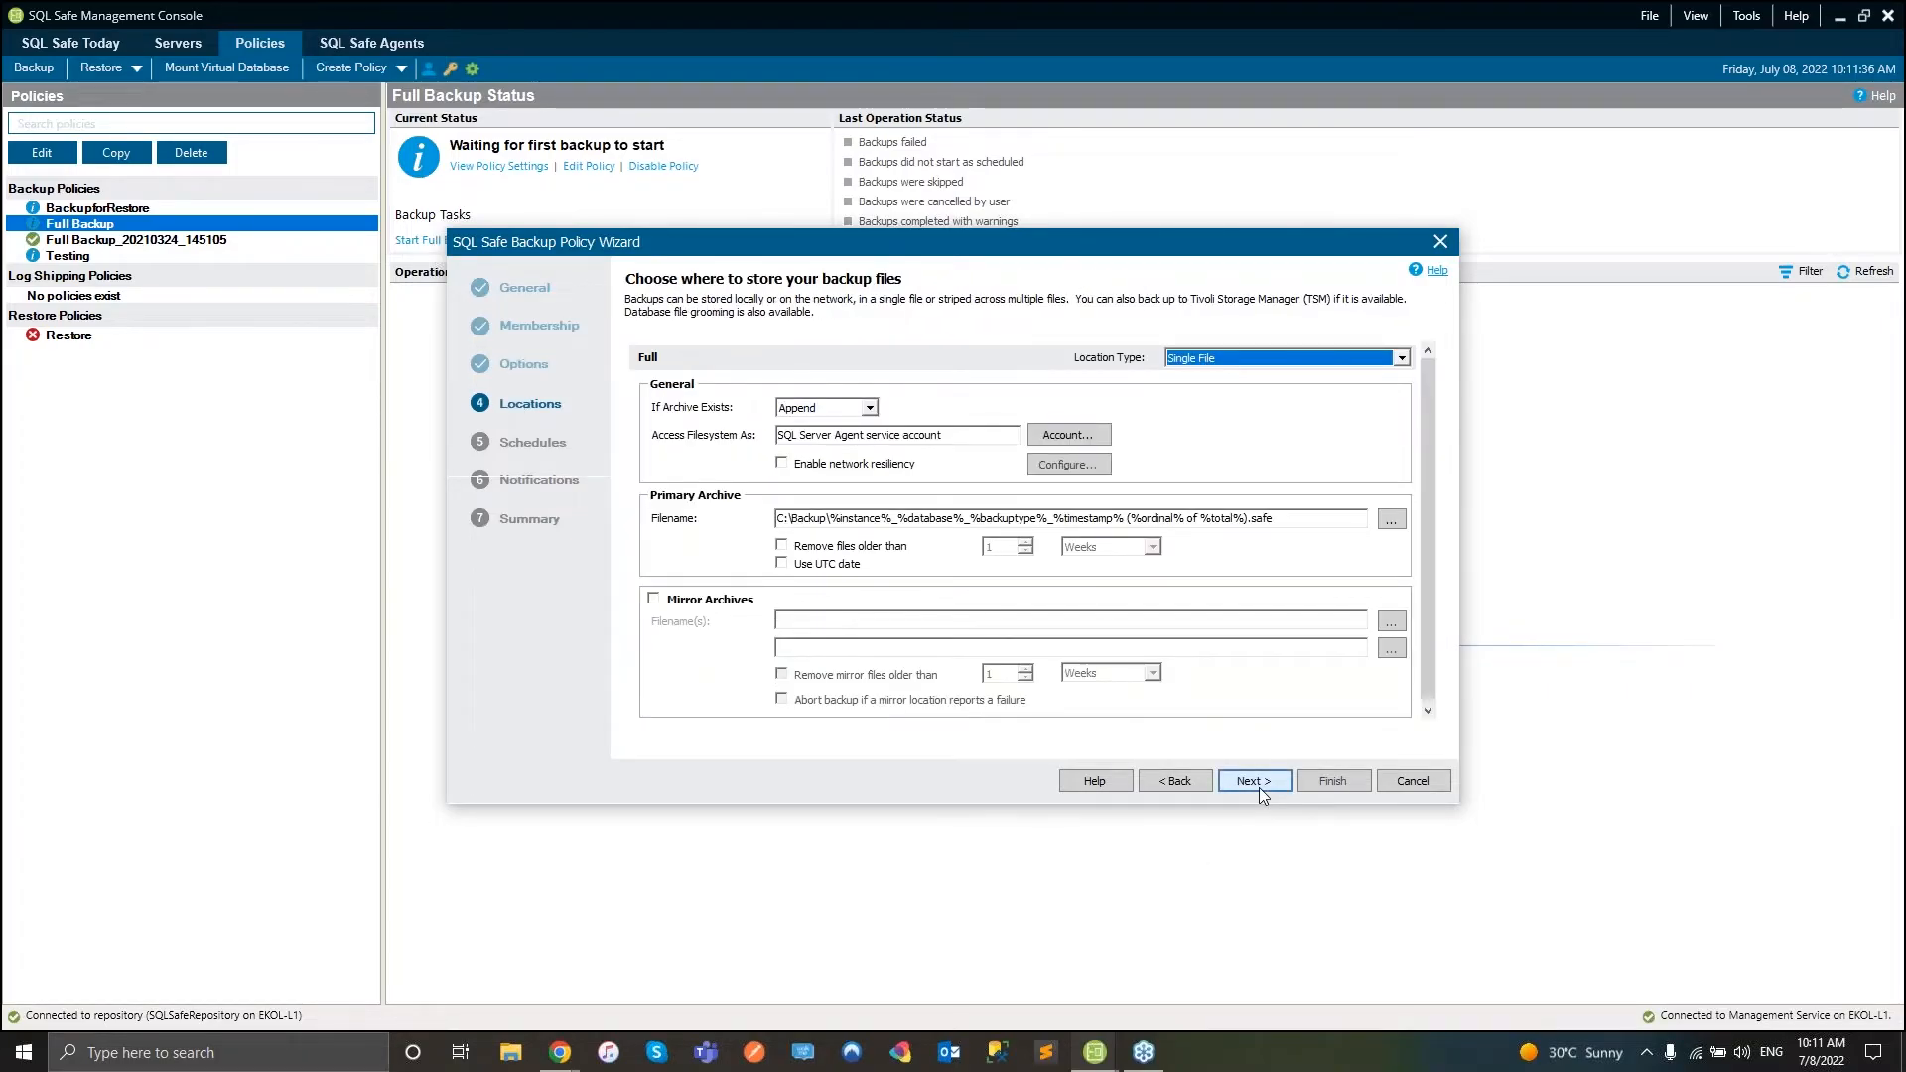
- Set the backup location type to Tape (Tivoli Storage Manager) Striped Files
click(1401, 358)
click(1395, 387)
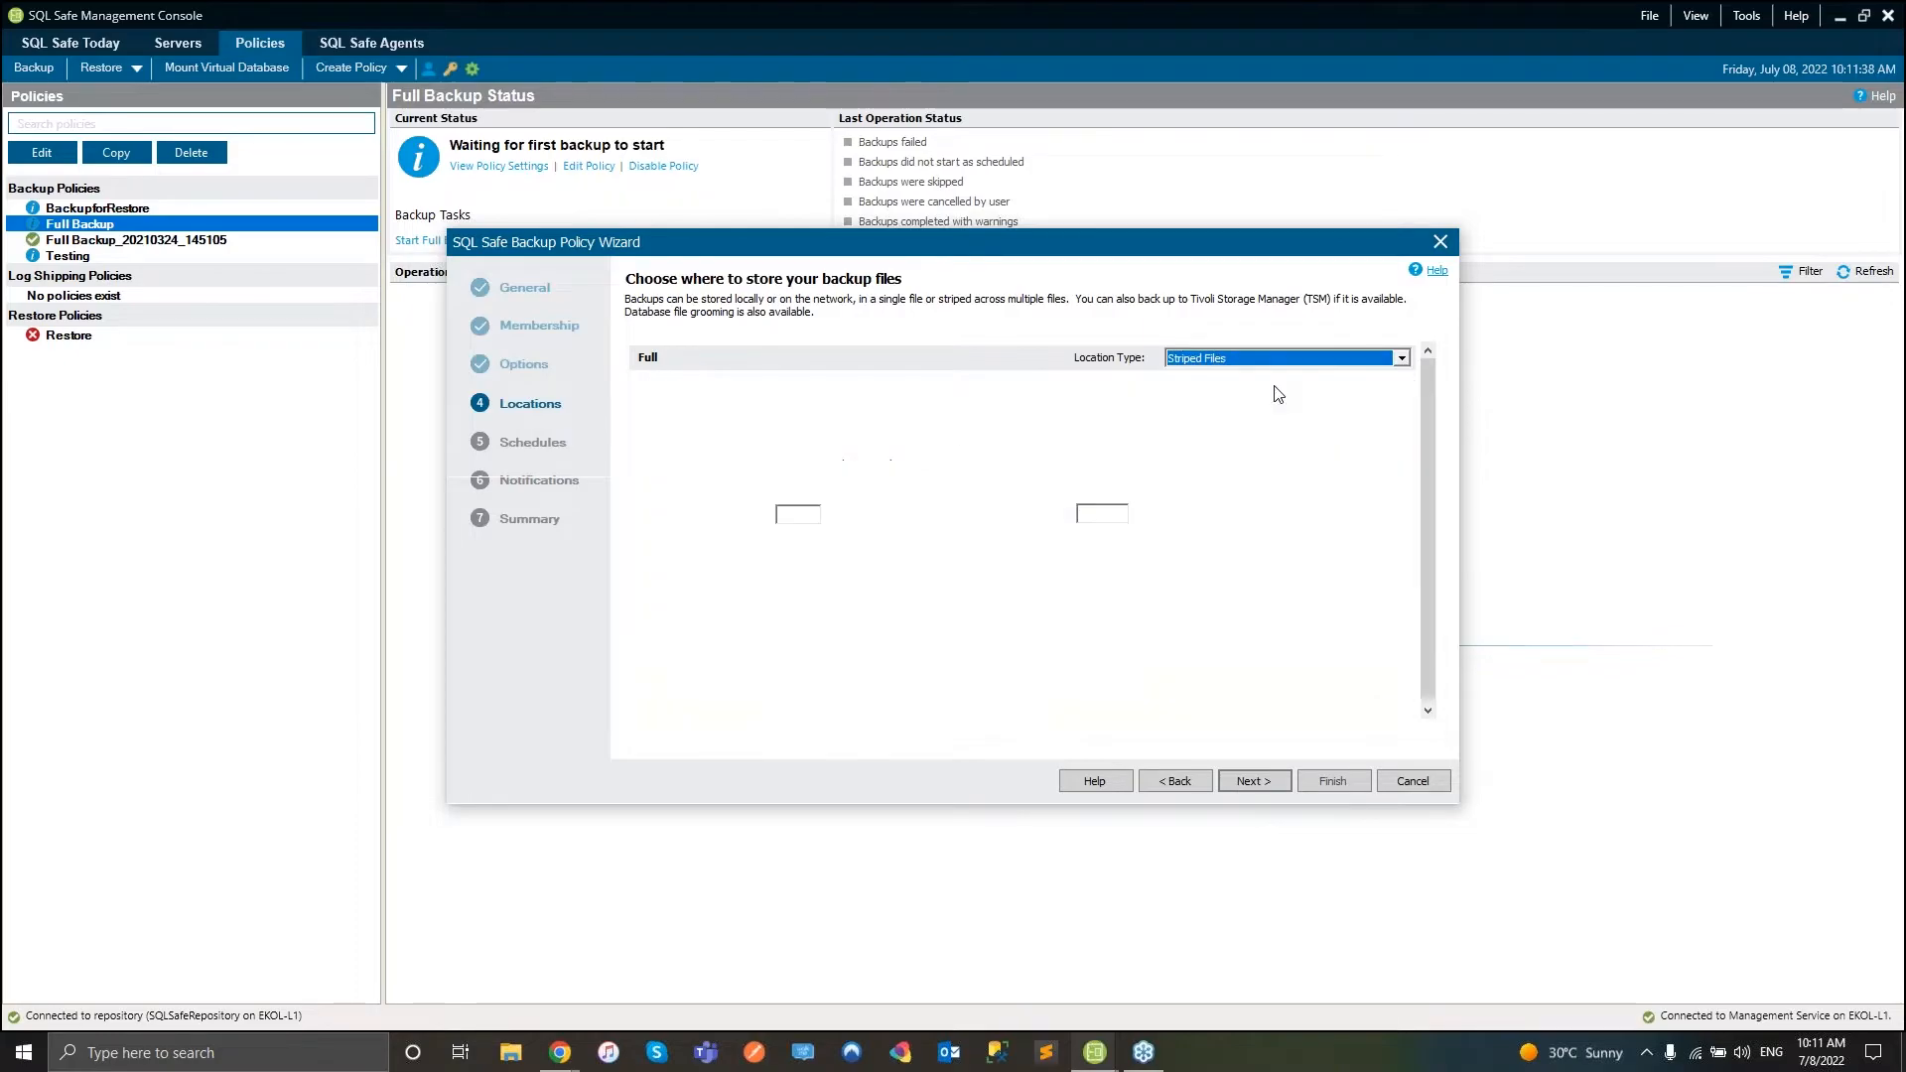
click(1401, 357)
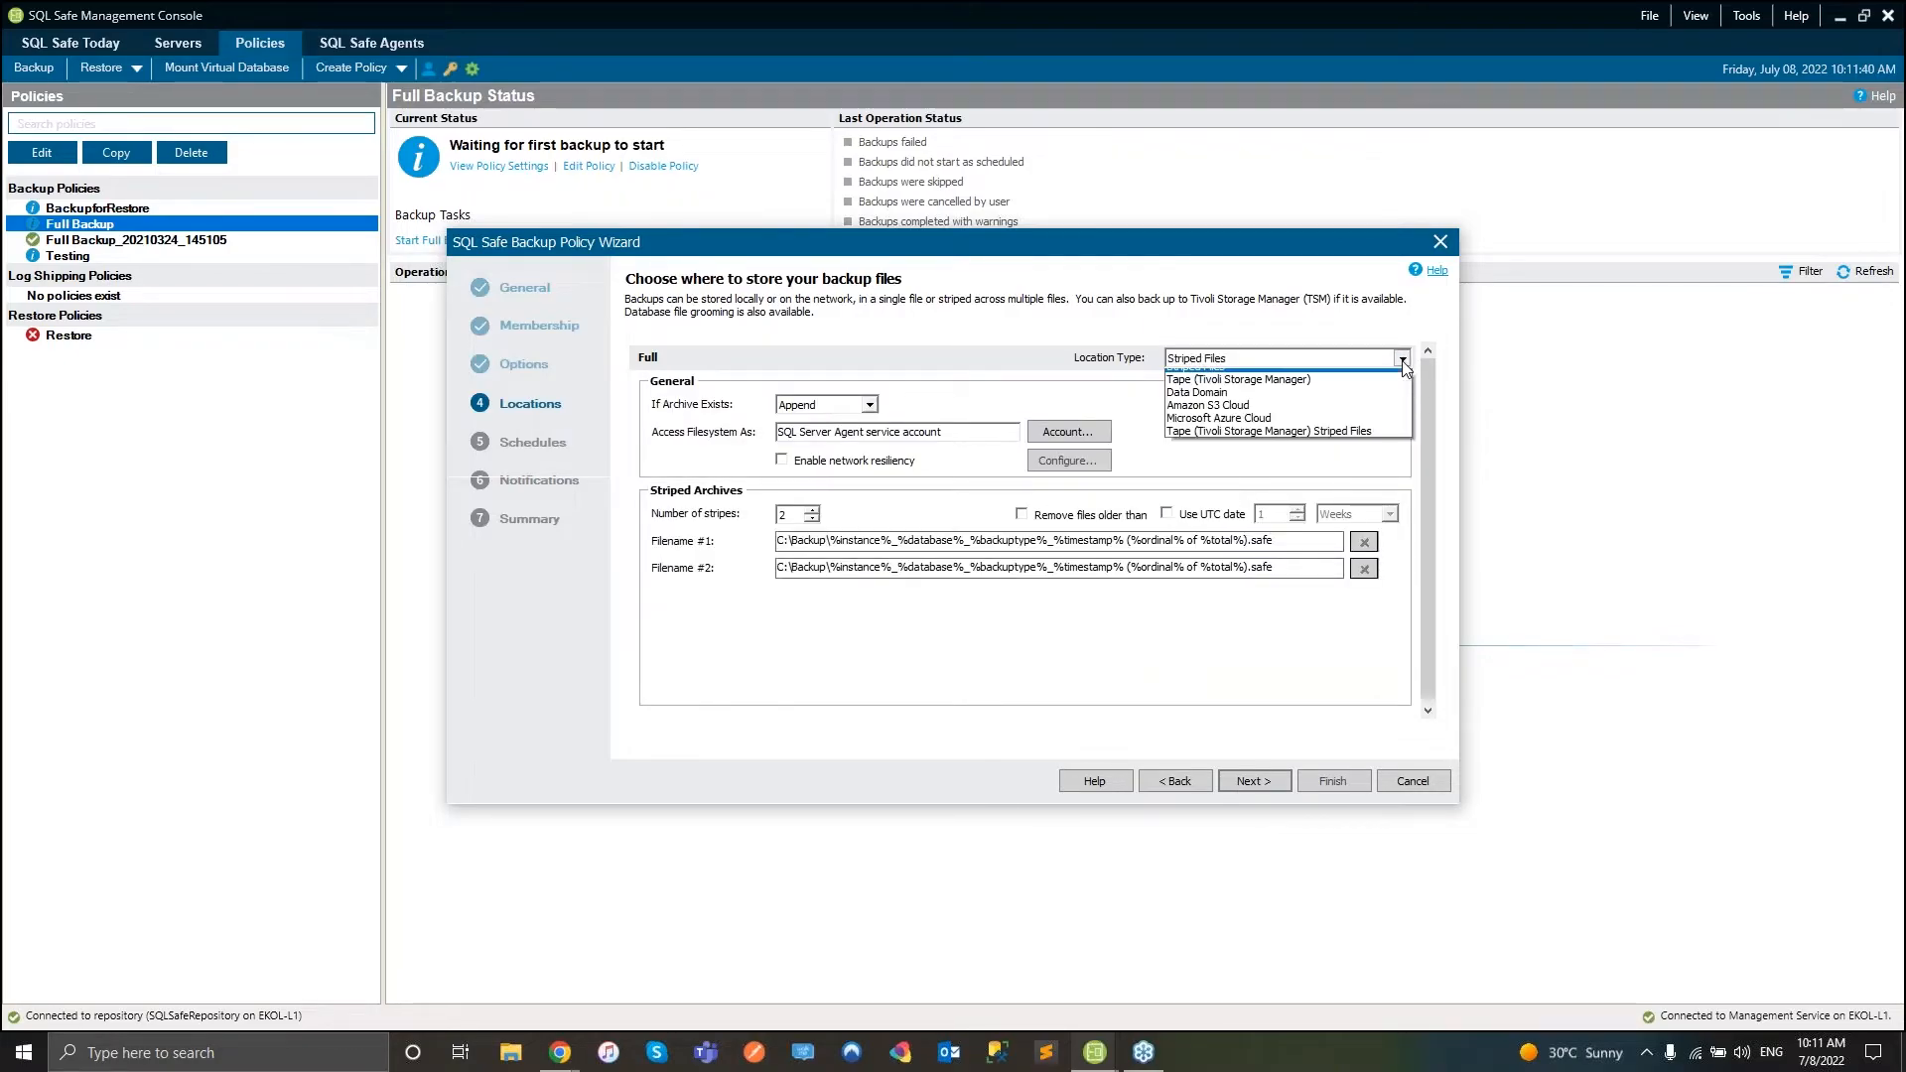
click(1274, 417)
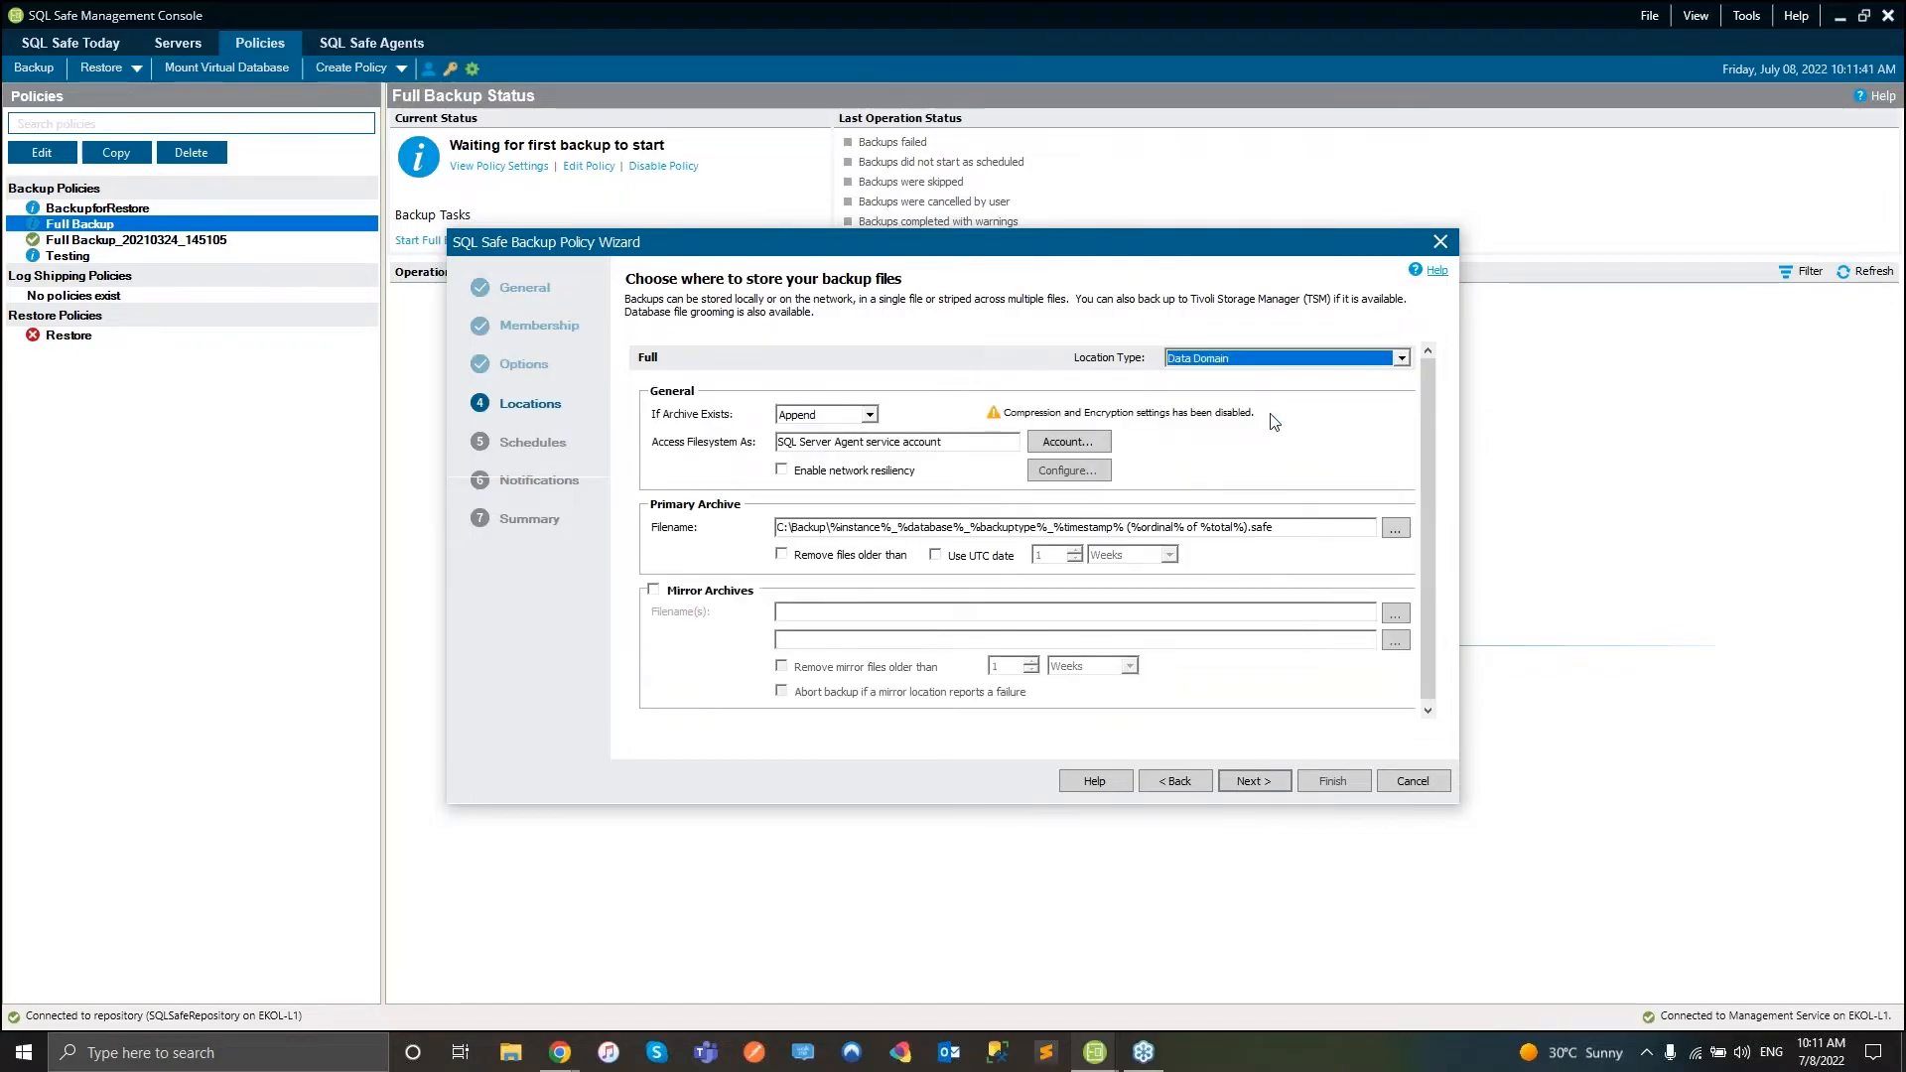
click(1401, 360)
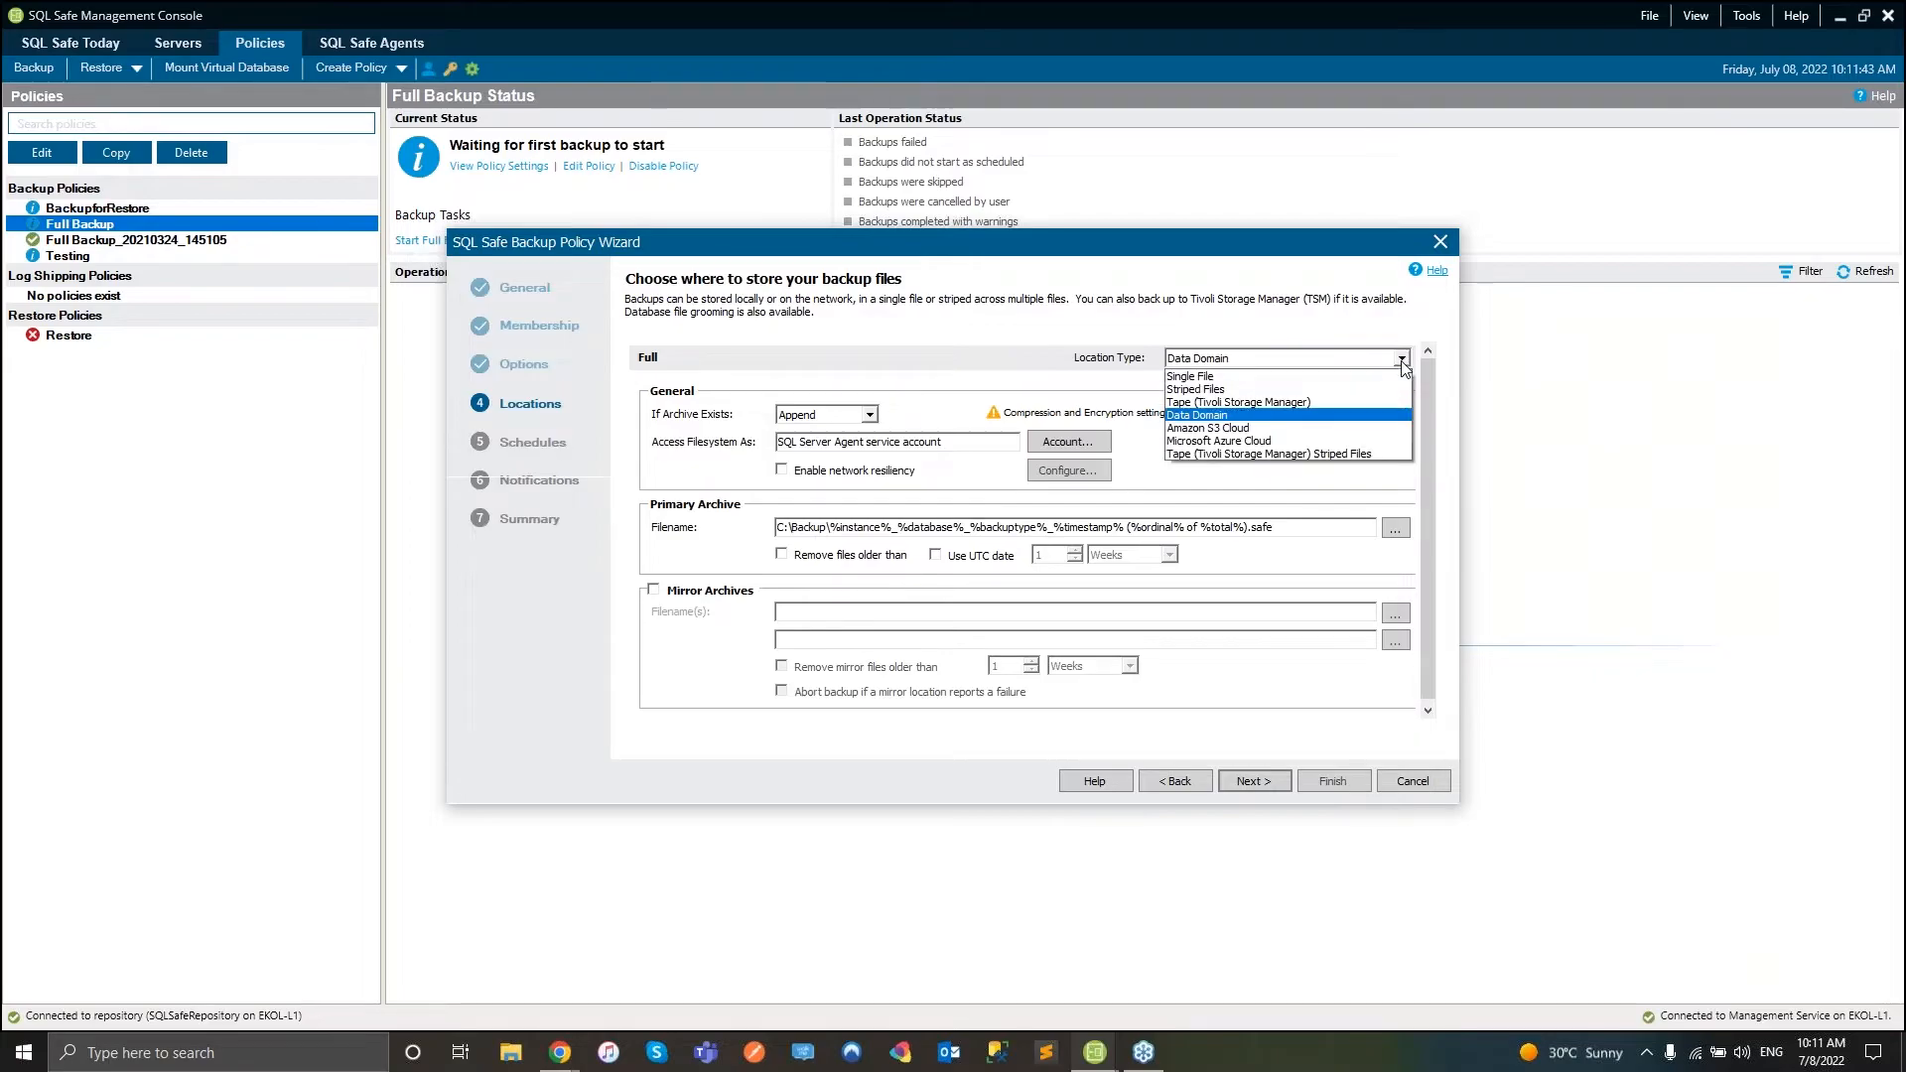
click(1269, 440)
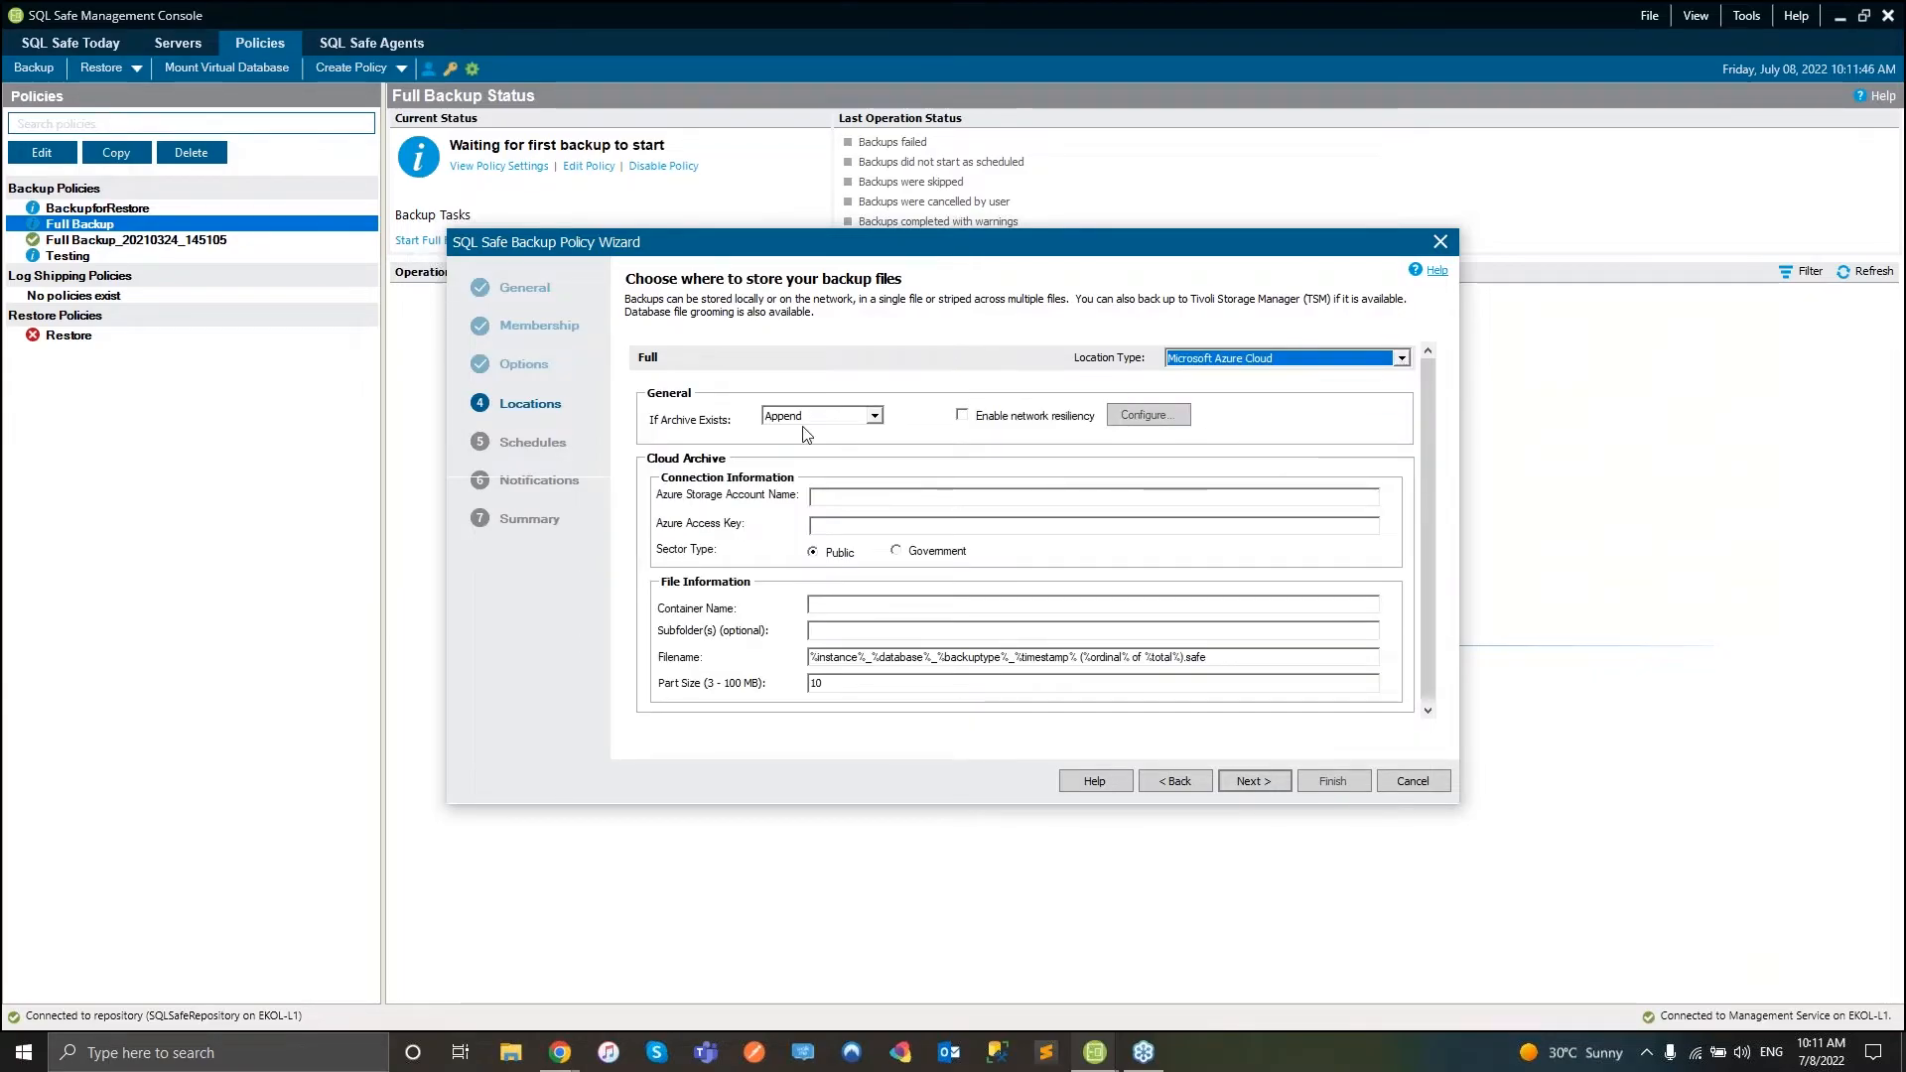
click(1400, 359)
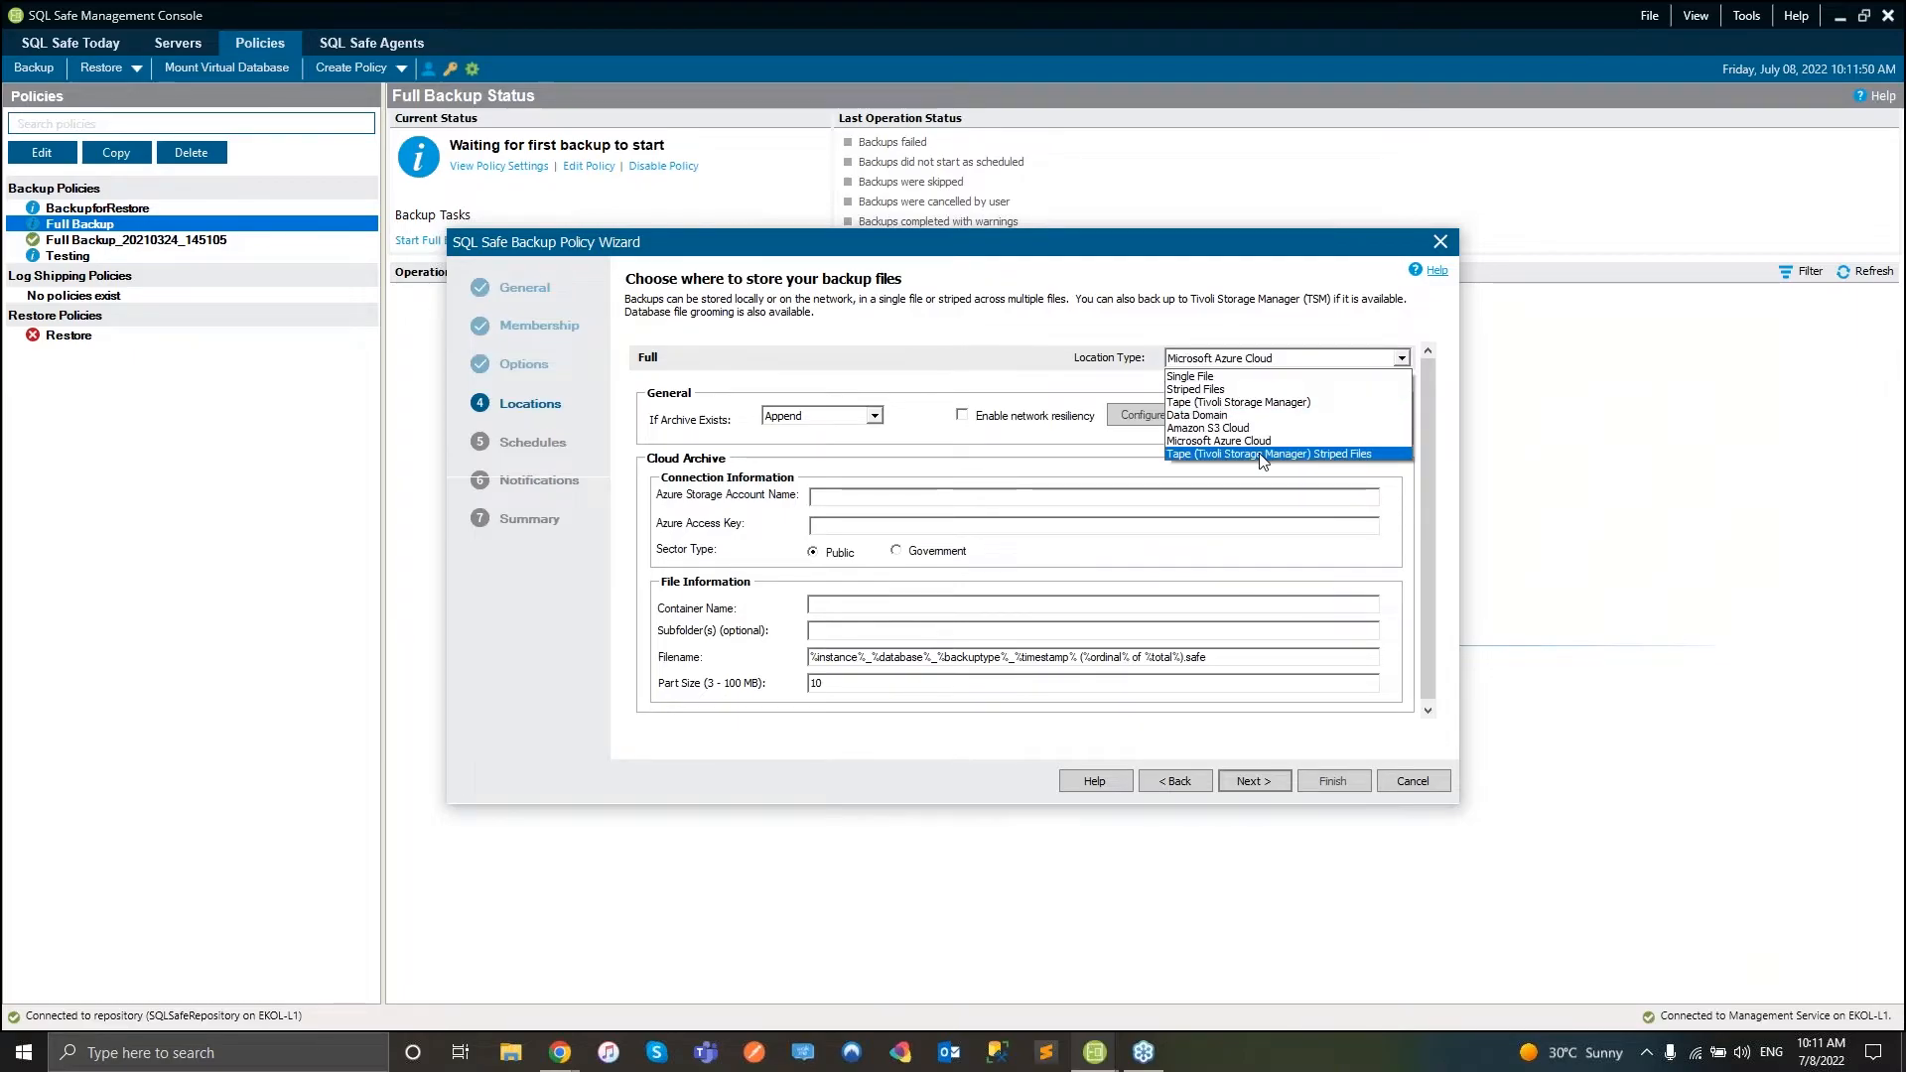
click(1291, 460)
- On the Schedules step, try On Demand and then Daily for the full backup
click(1240, 781)
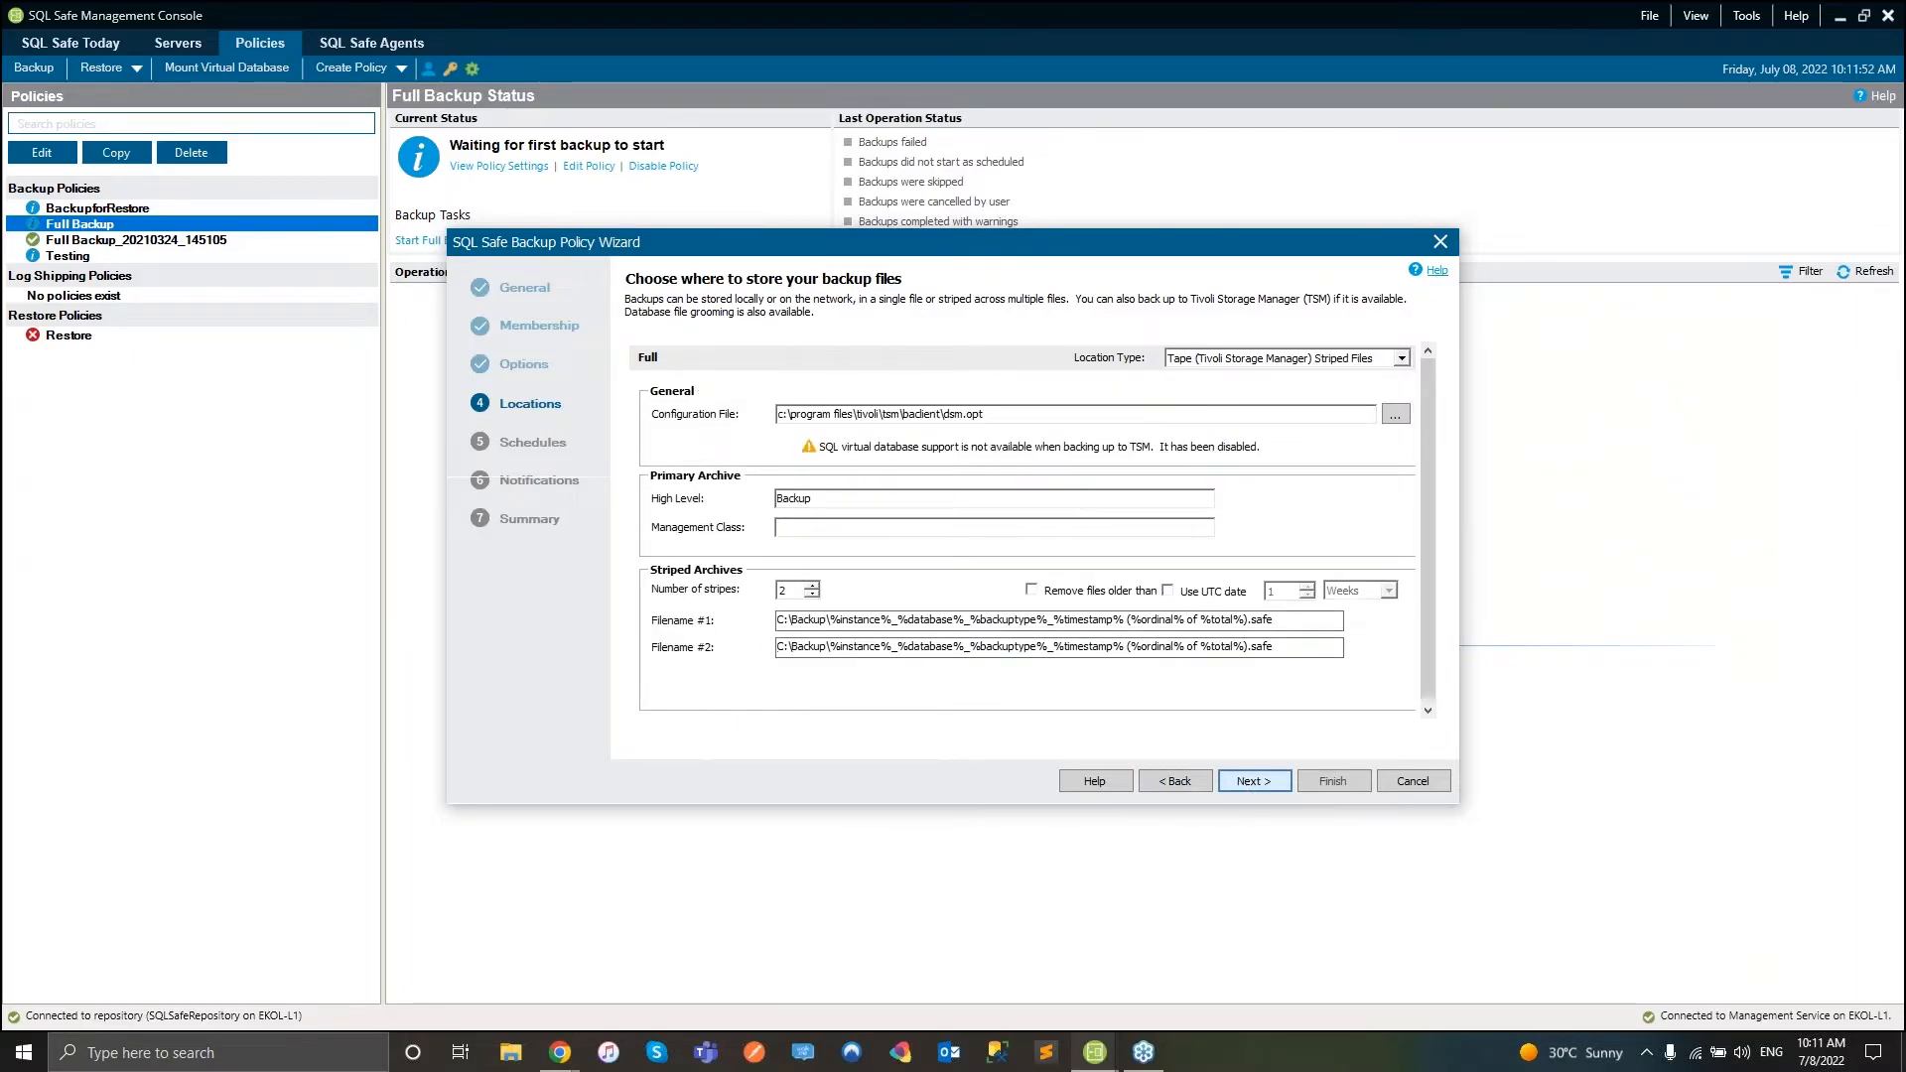
click(647, 405)
click(647, 426)
- Schedule the full backup monthly and enable failure and missed-schedule notifications
click(647, 446)
click(648, 467)
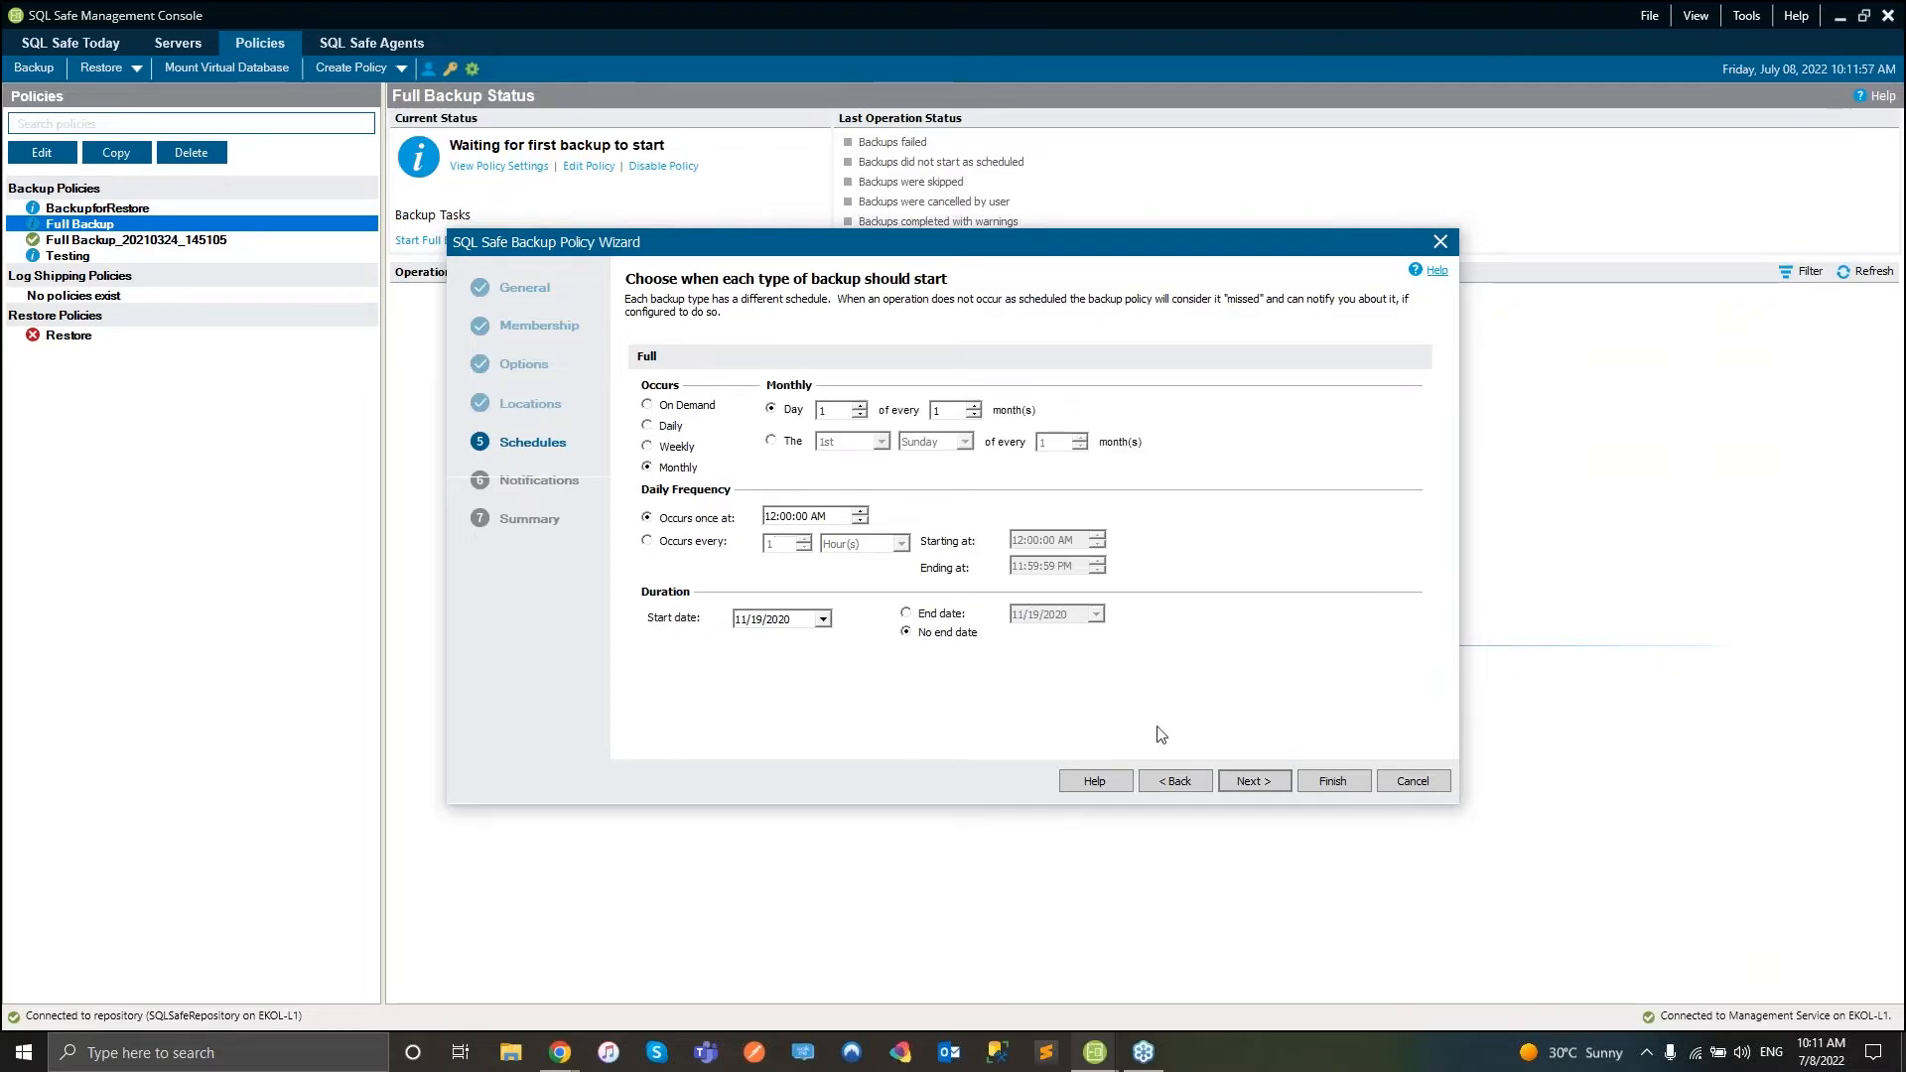
click(1252, 782)
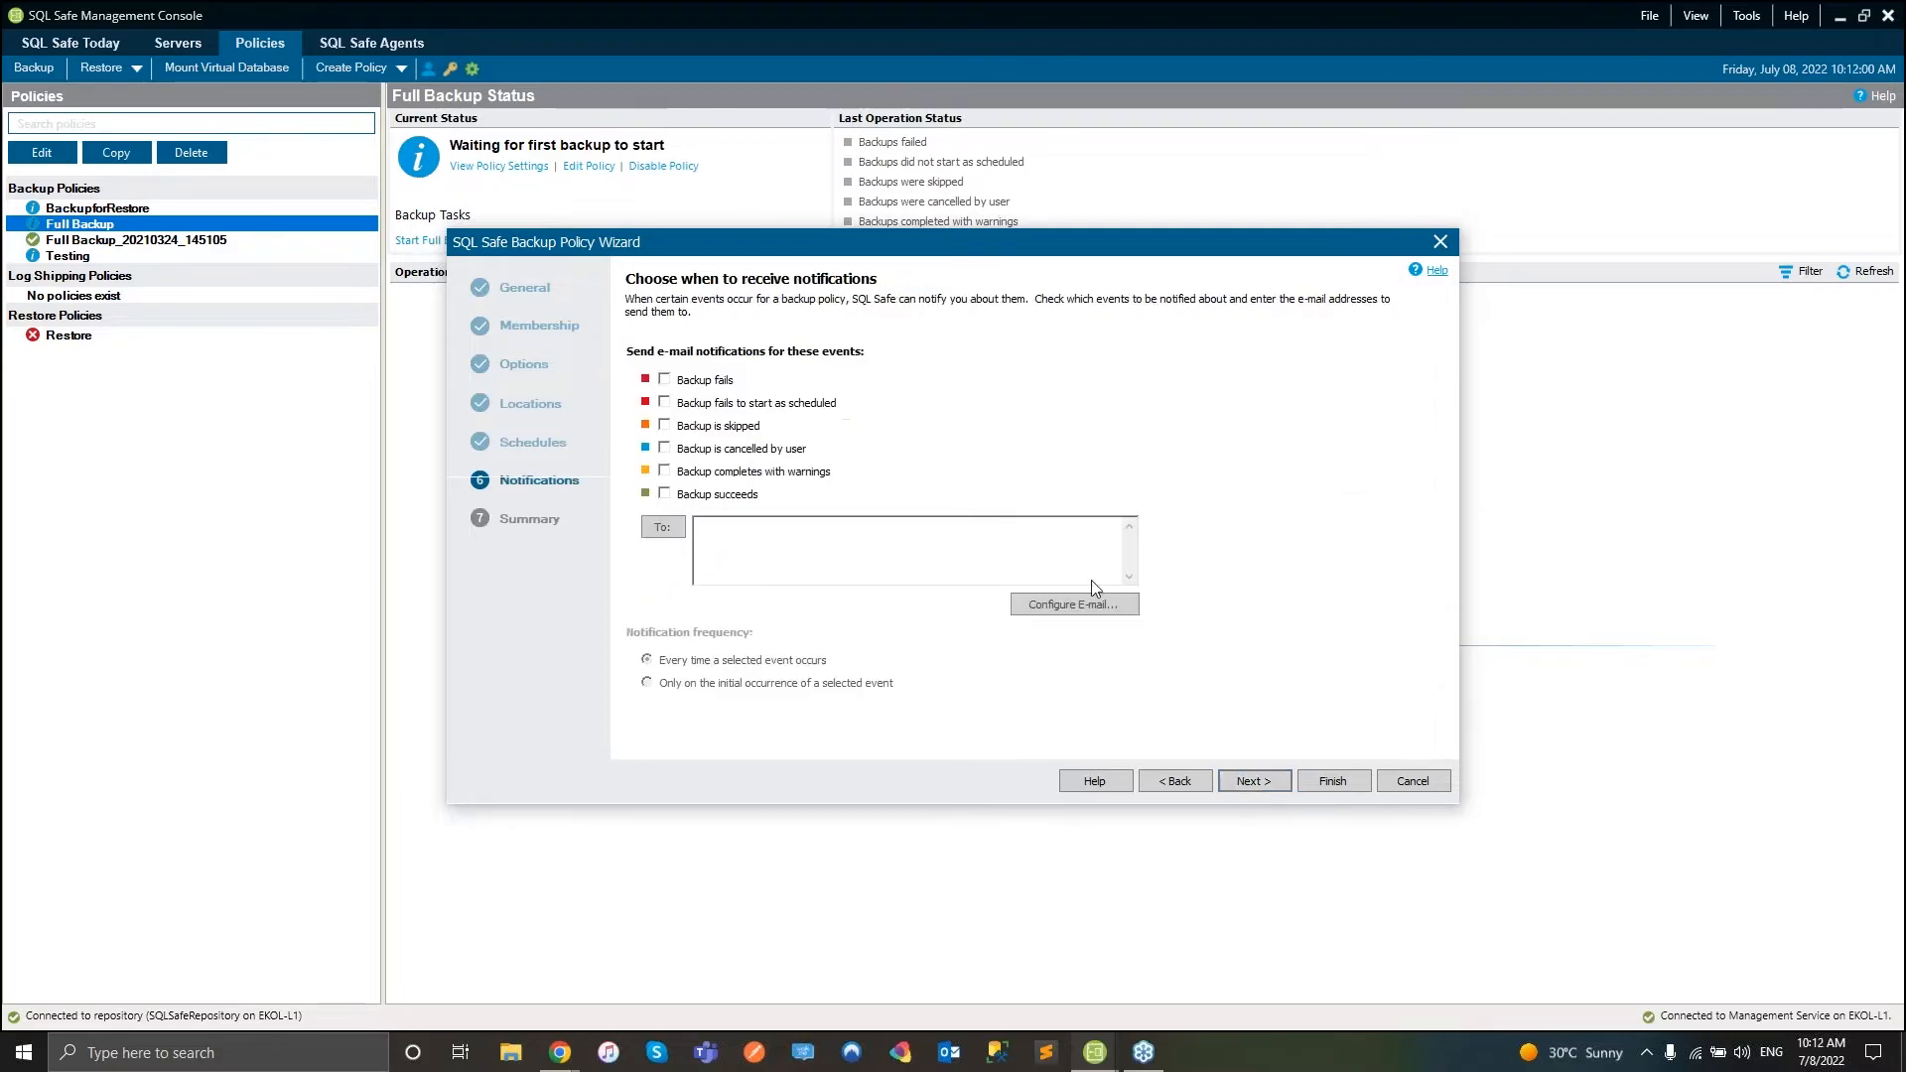
click(664, 380)
click(664, 402)
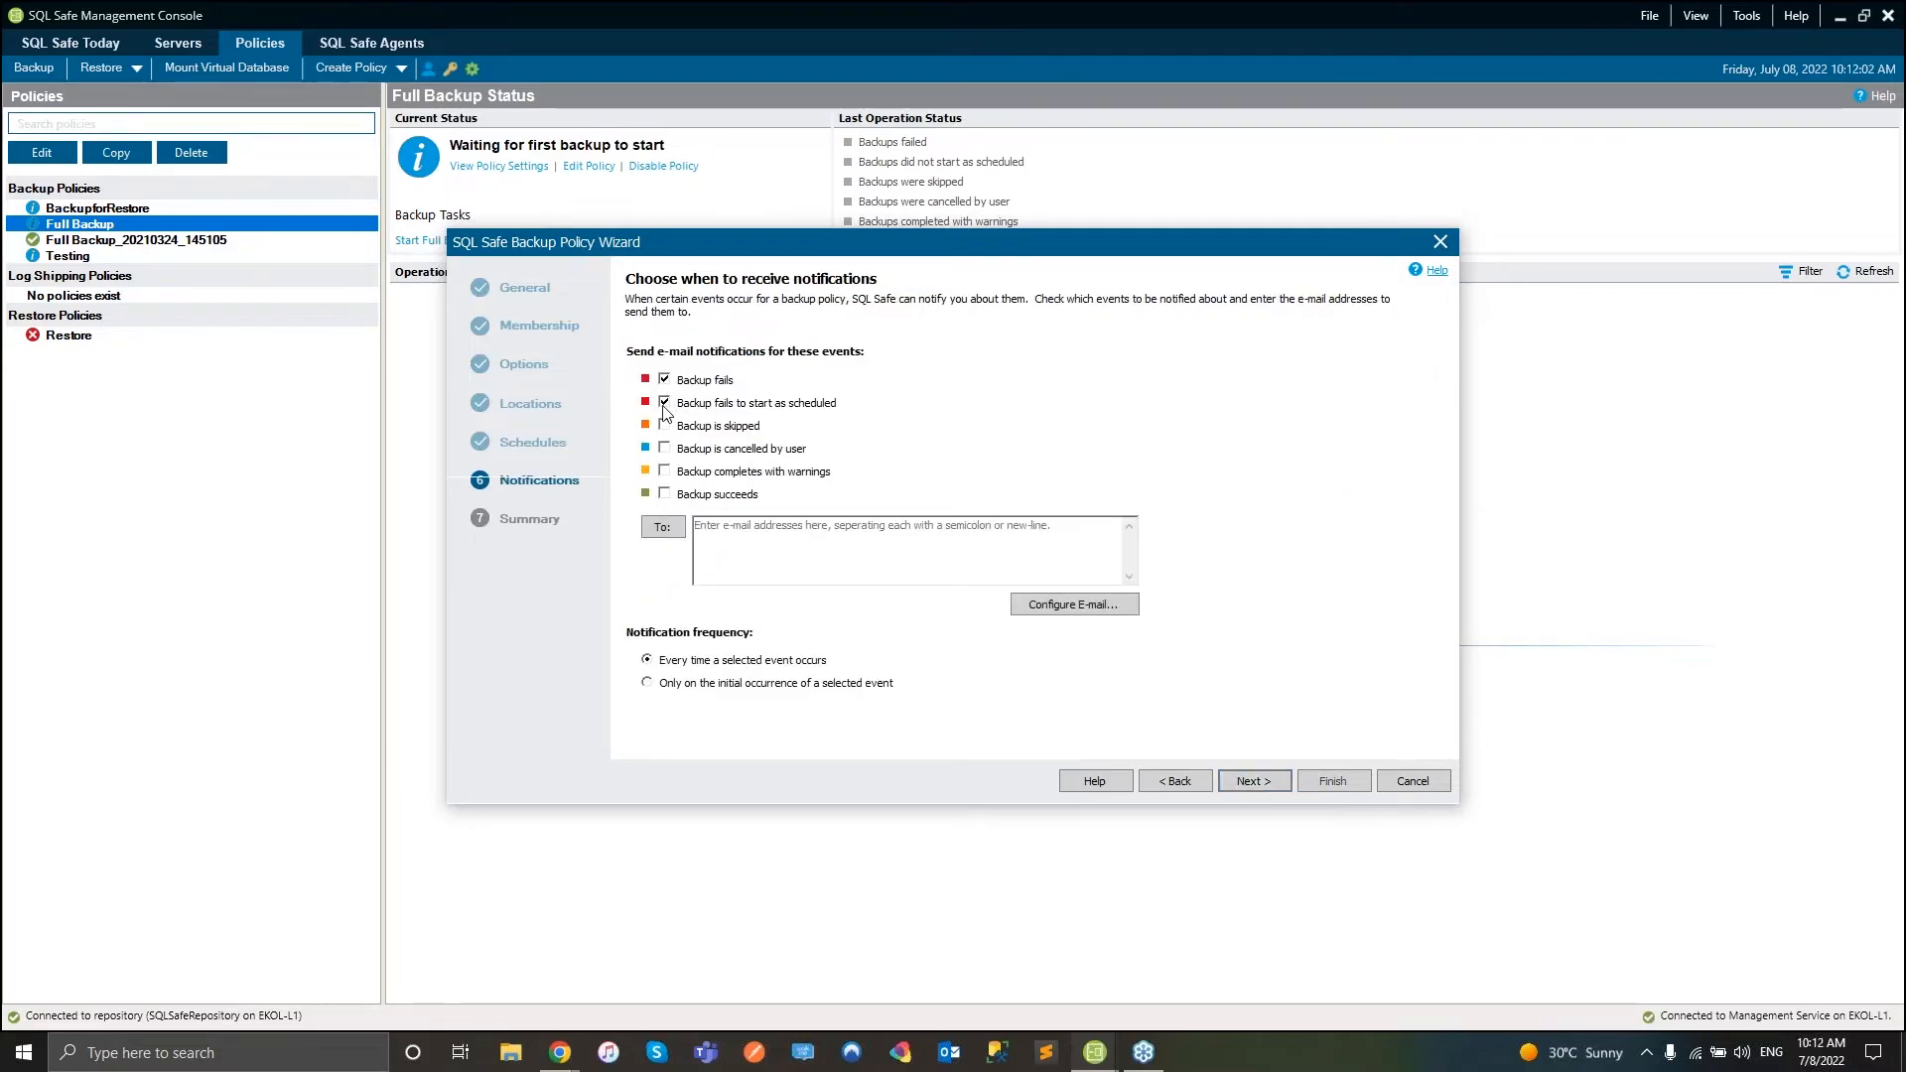
- Check the recipients list and e-mail settings, dismiss the missing-address errors, and abandon the wizard
click(1253, 781)
click(1187, 655)
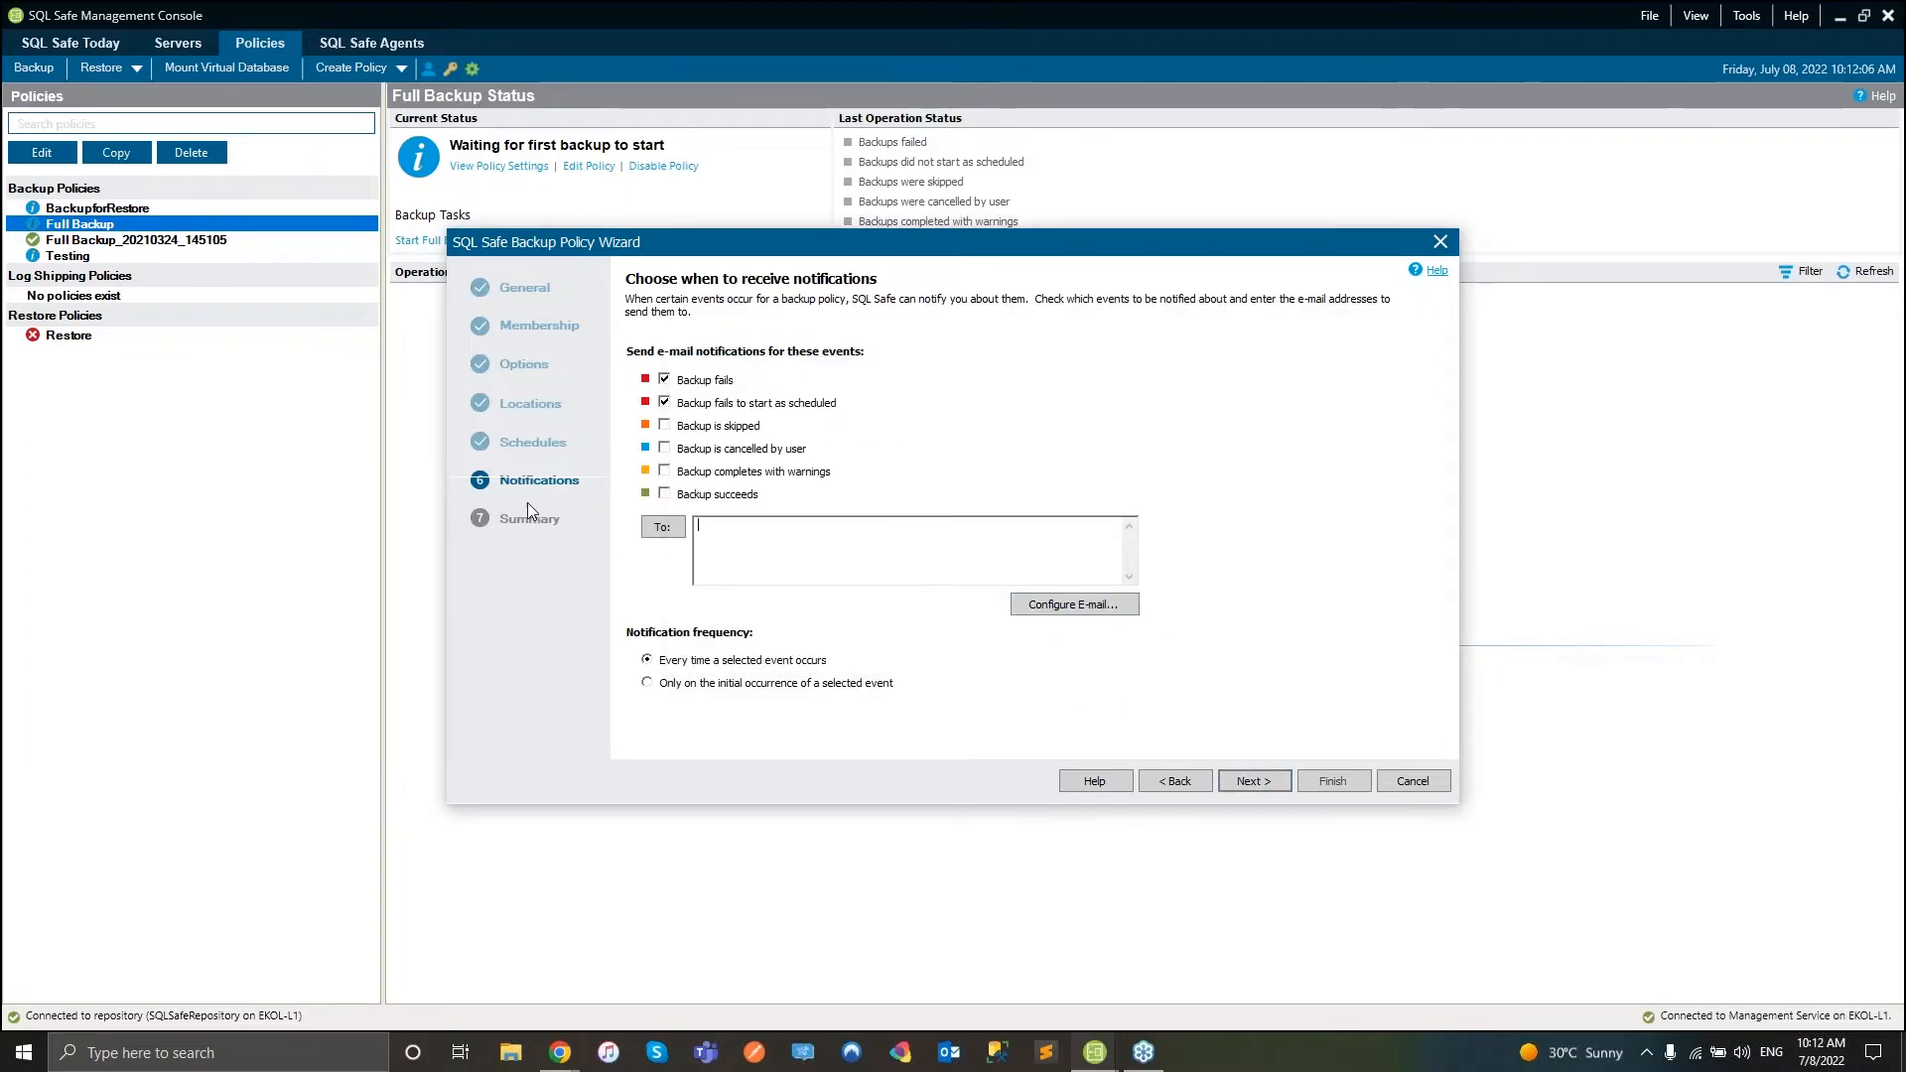
click(662, 526)
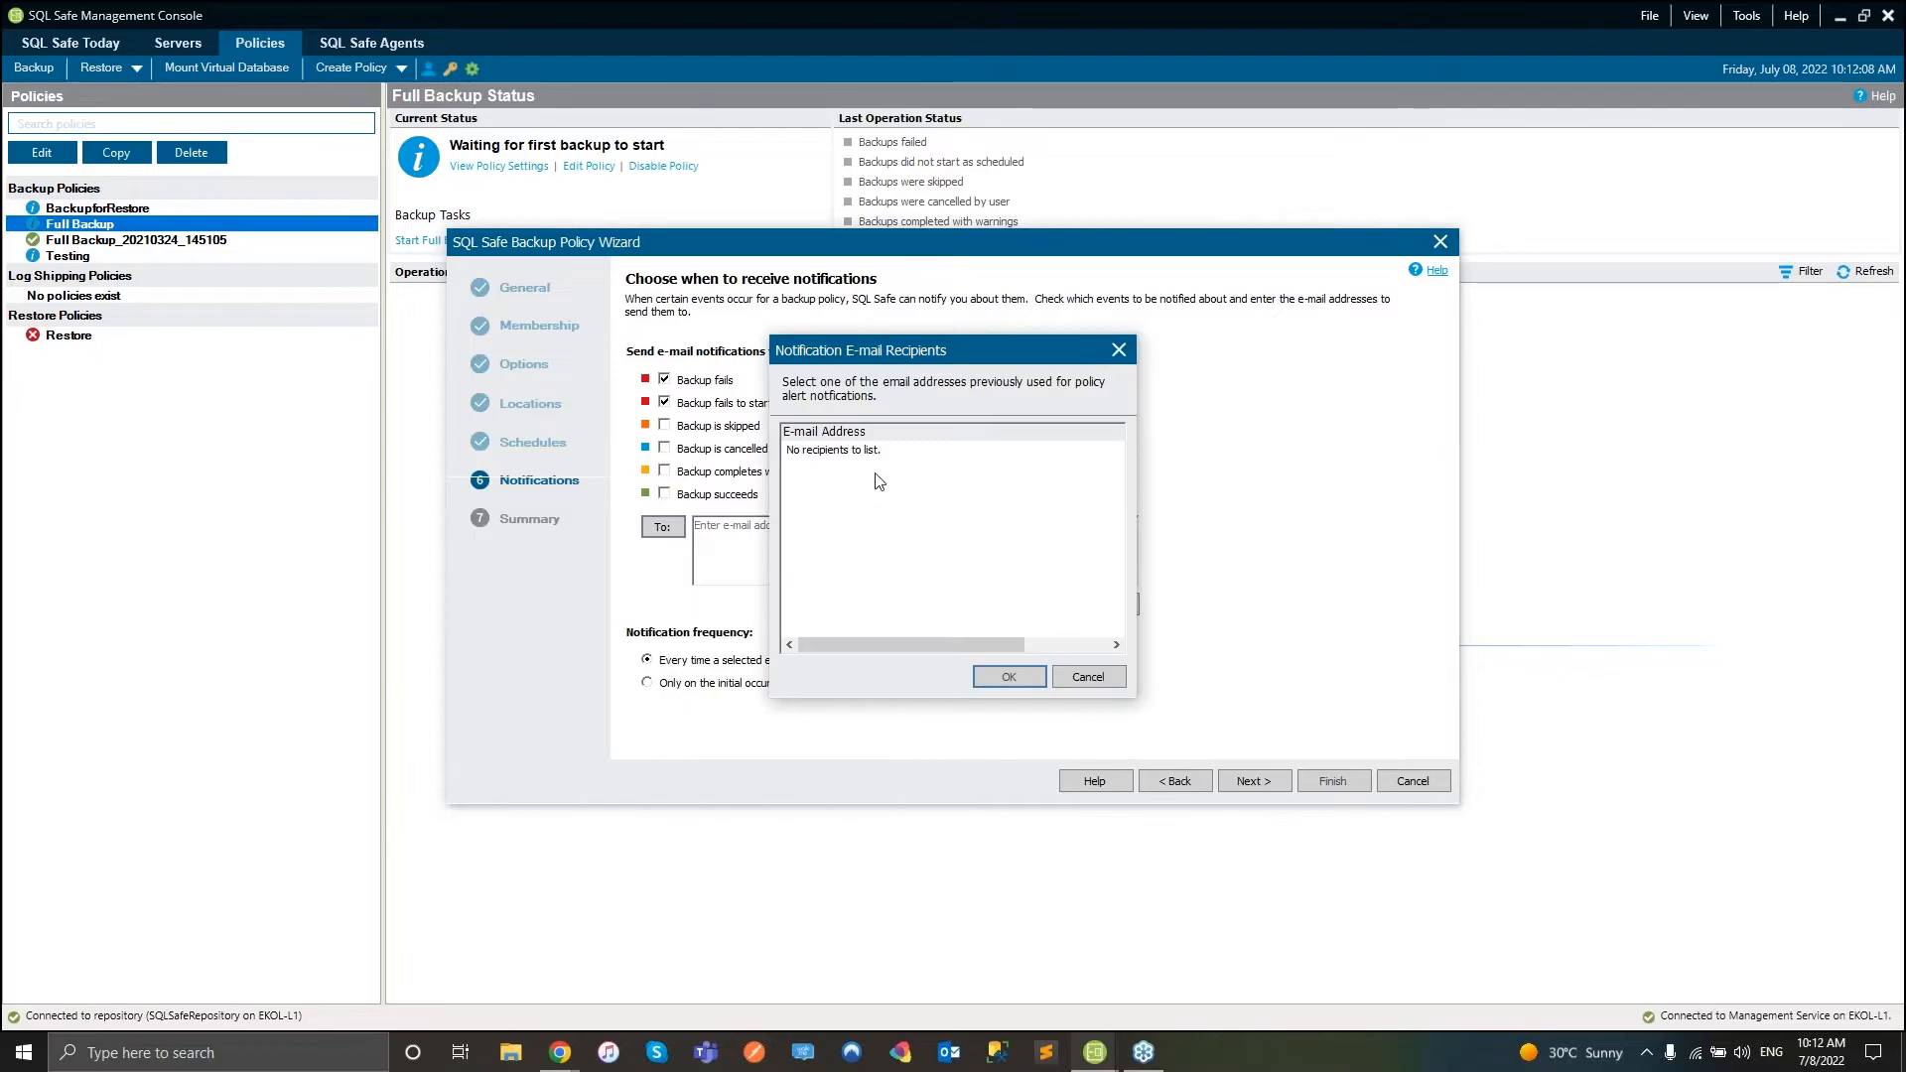
click(1118, 350)
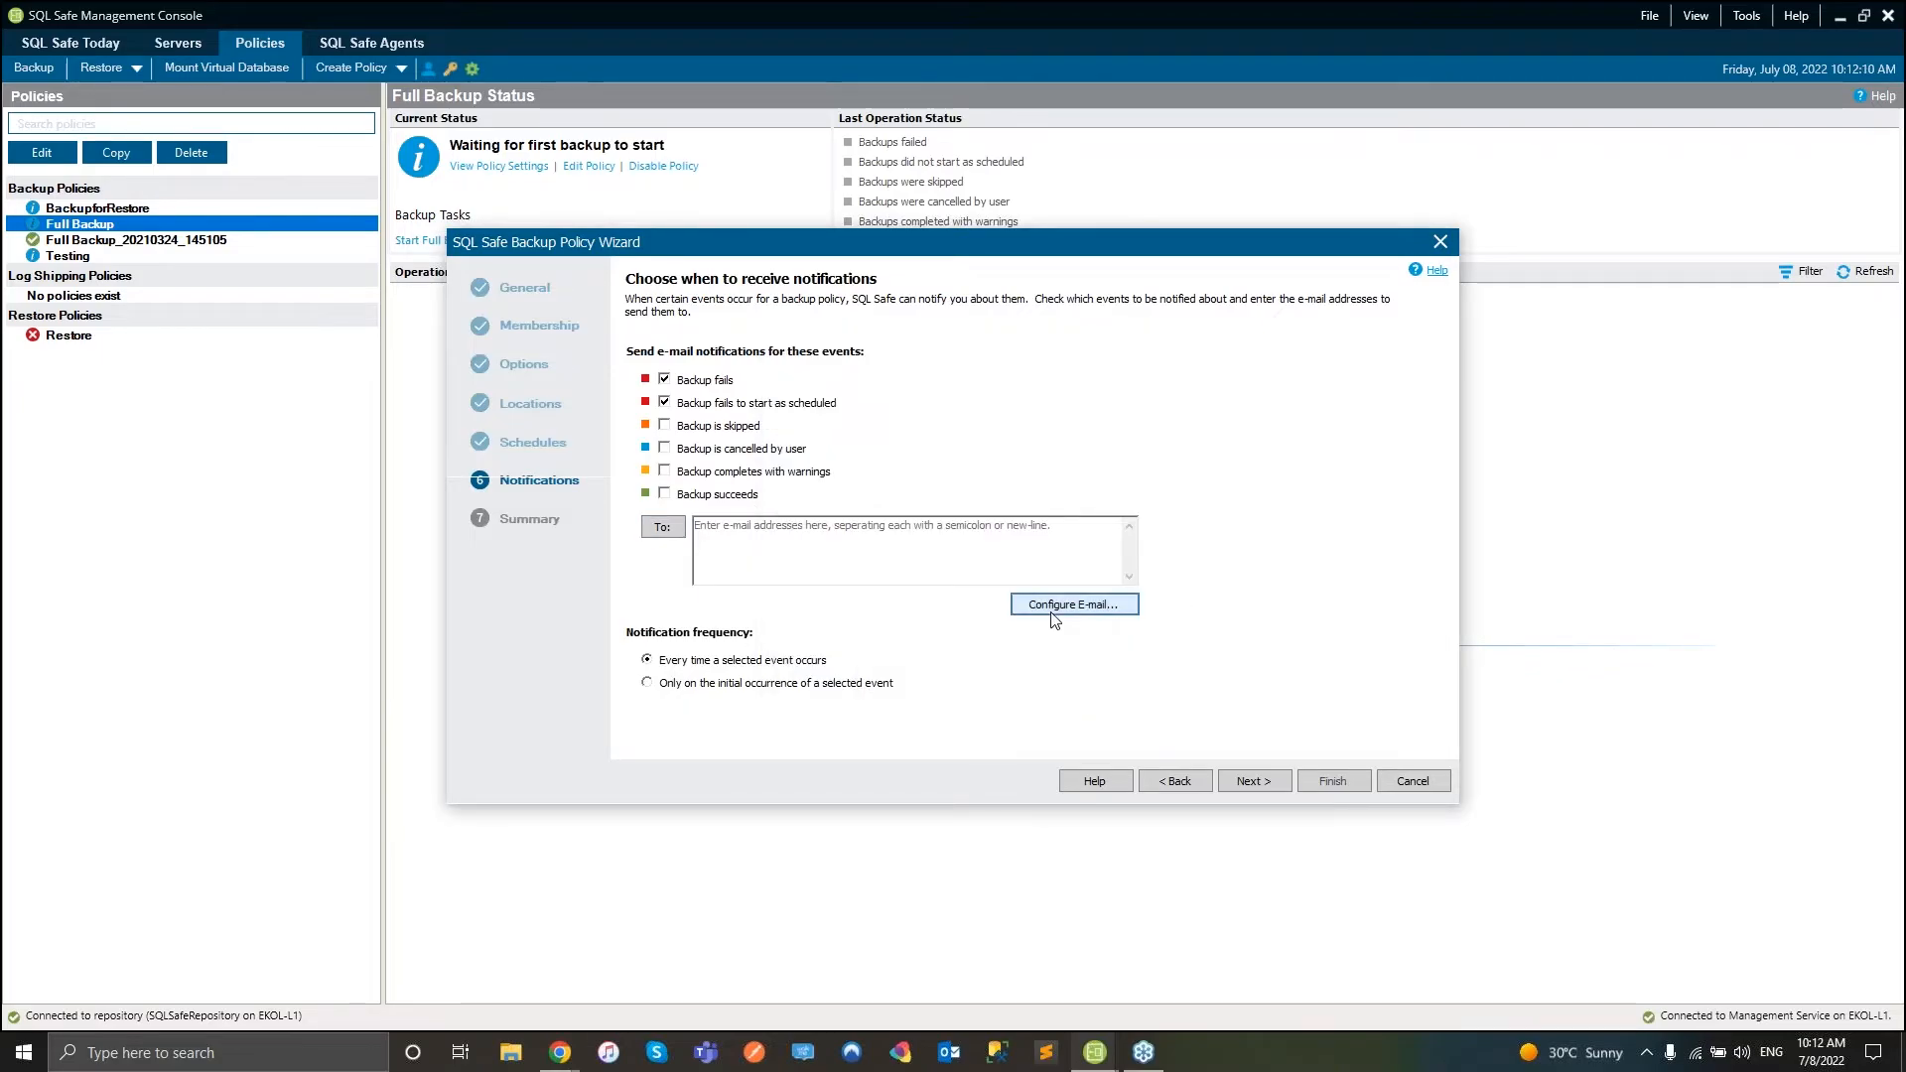
click(1054, 616)
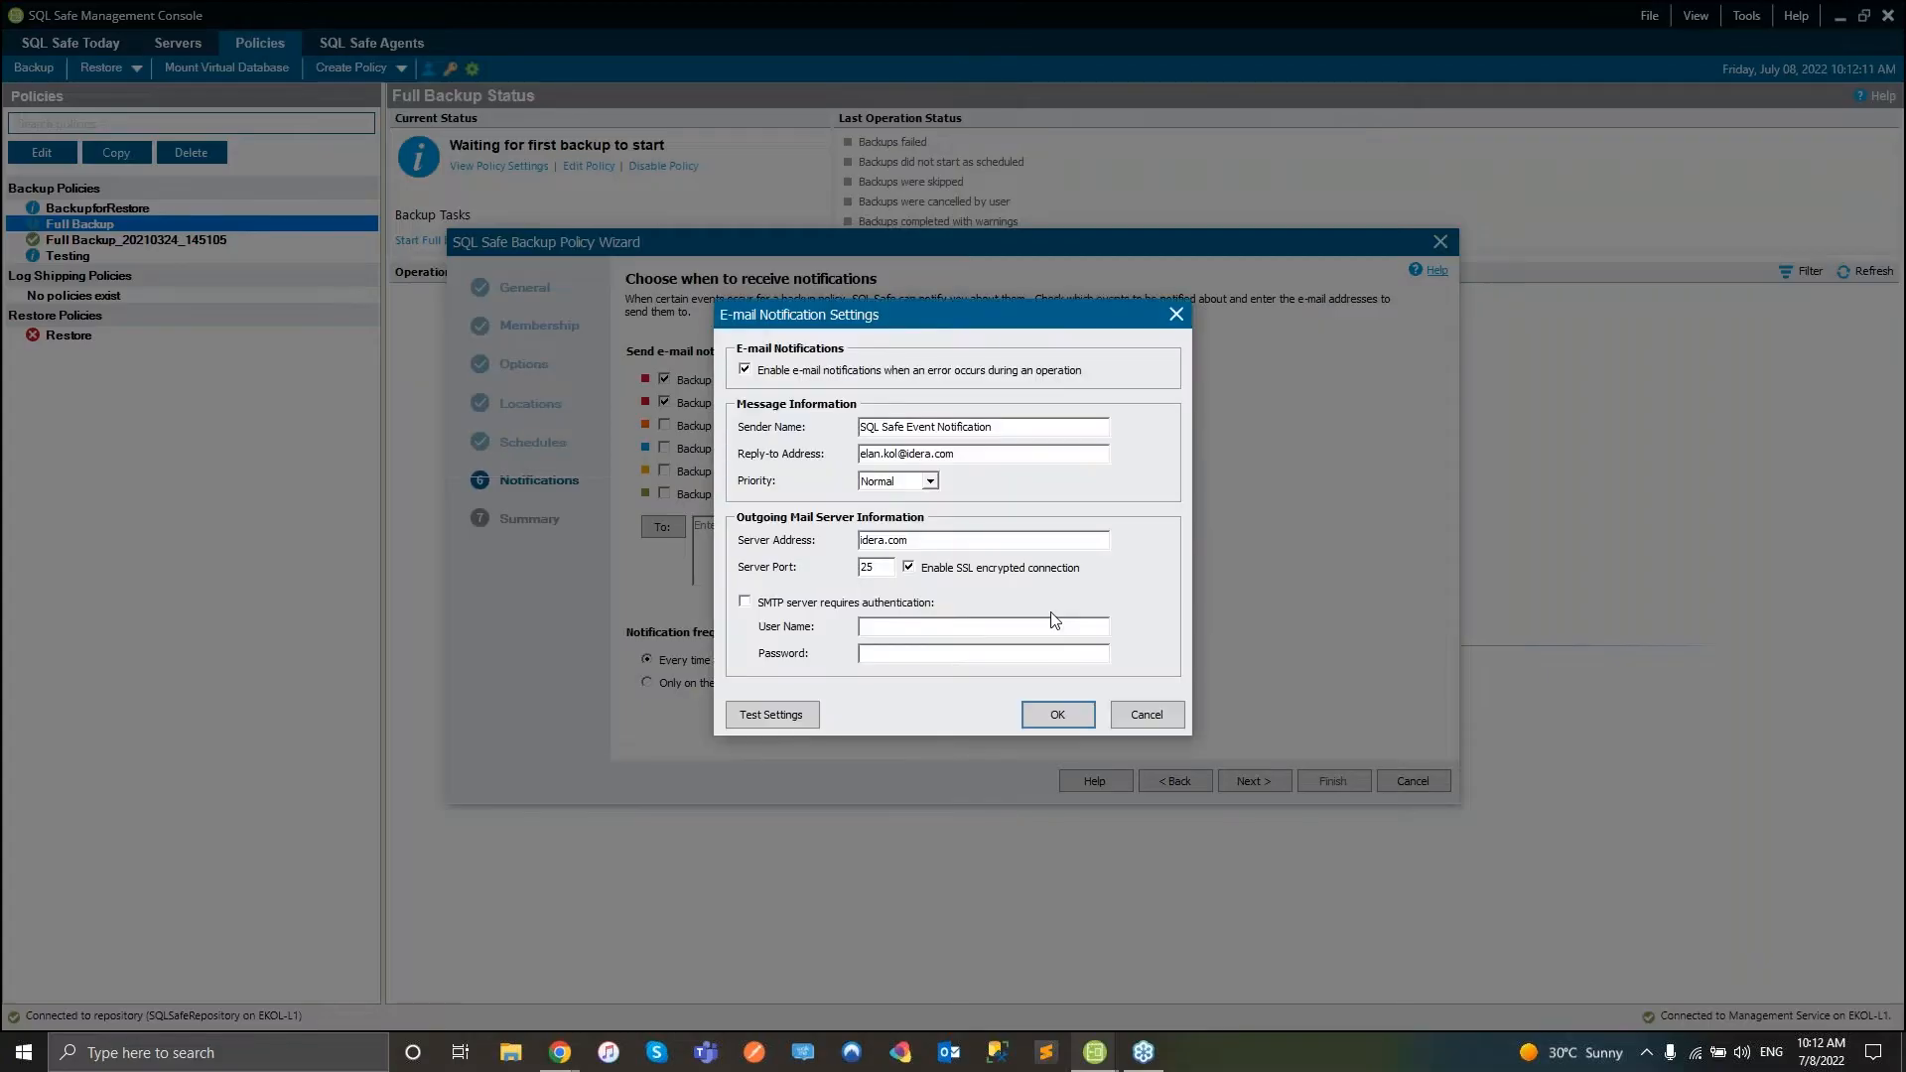
click(1176, 315)
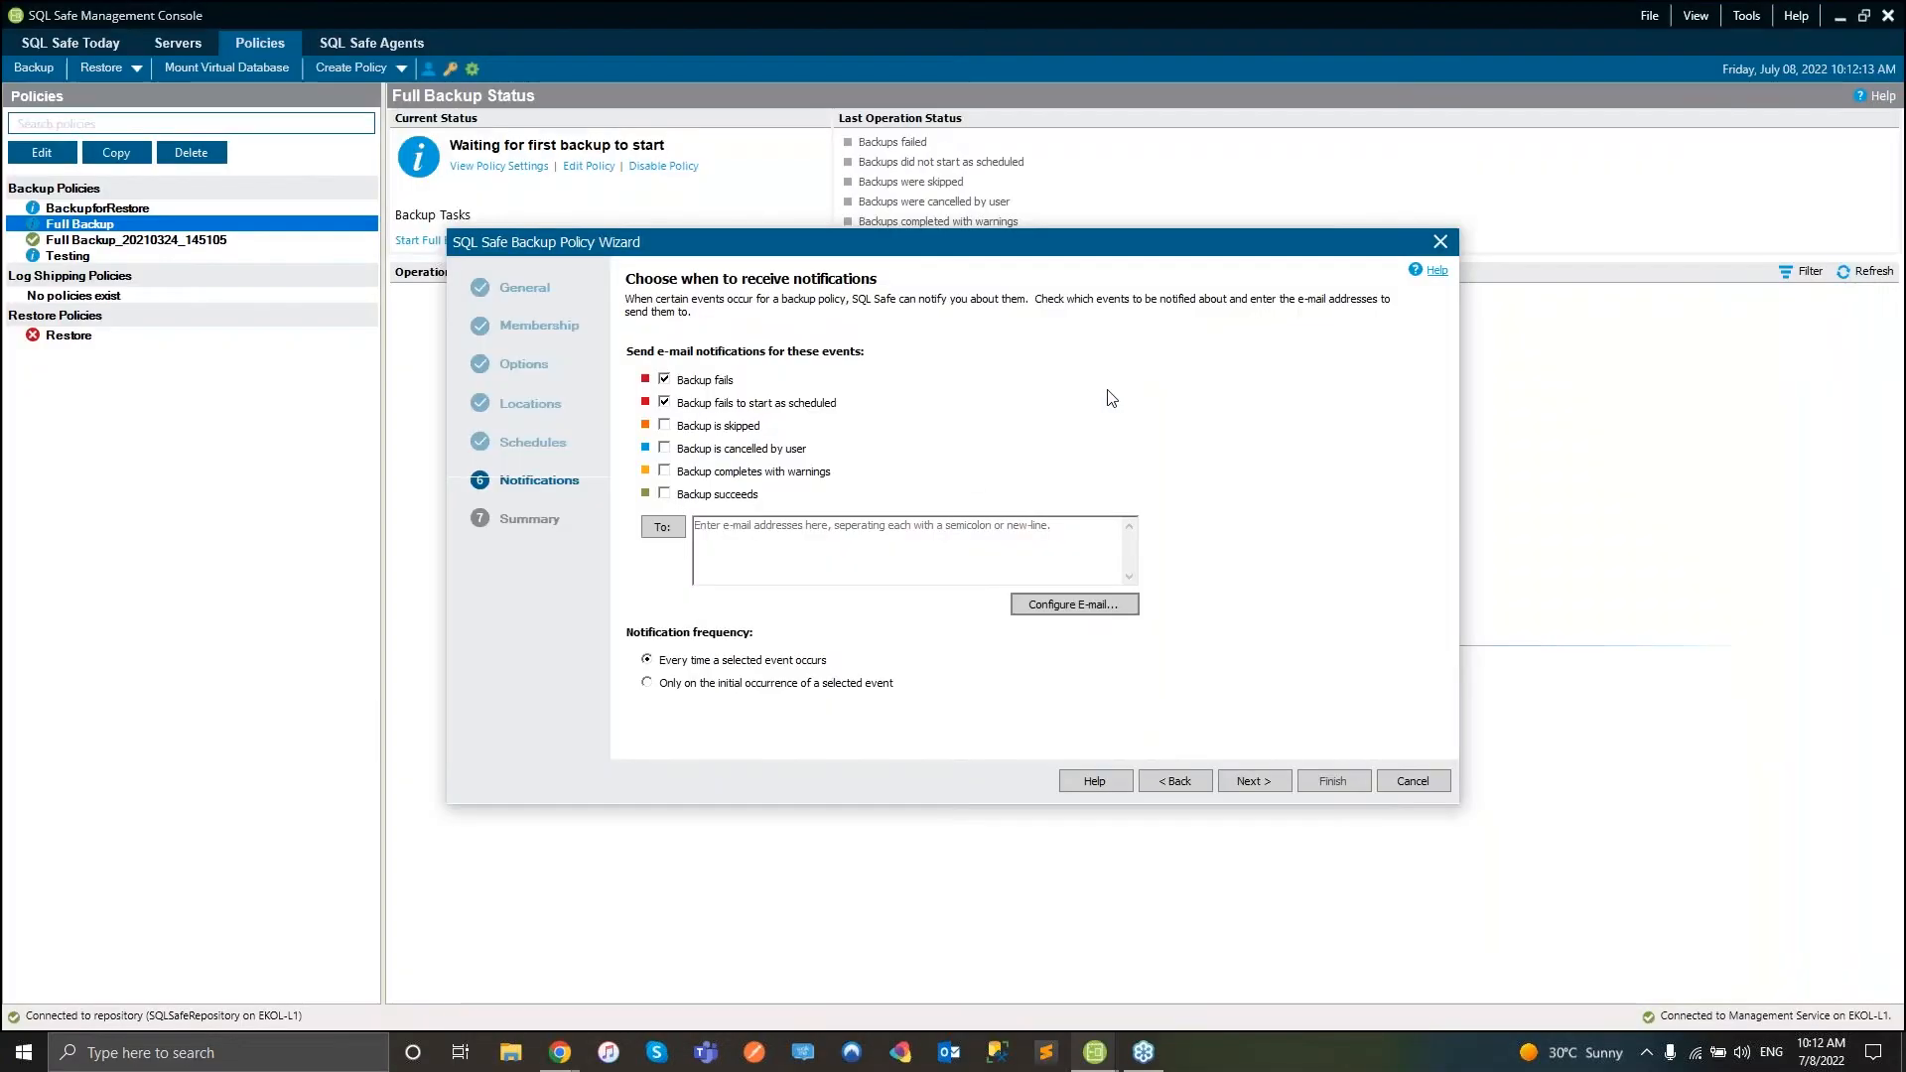
click(1236, 783)
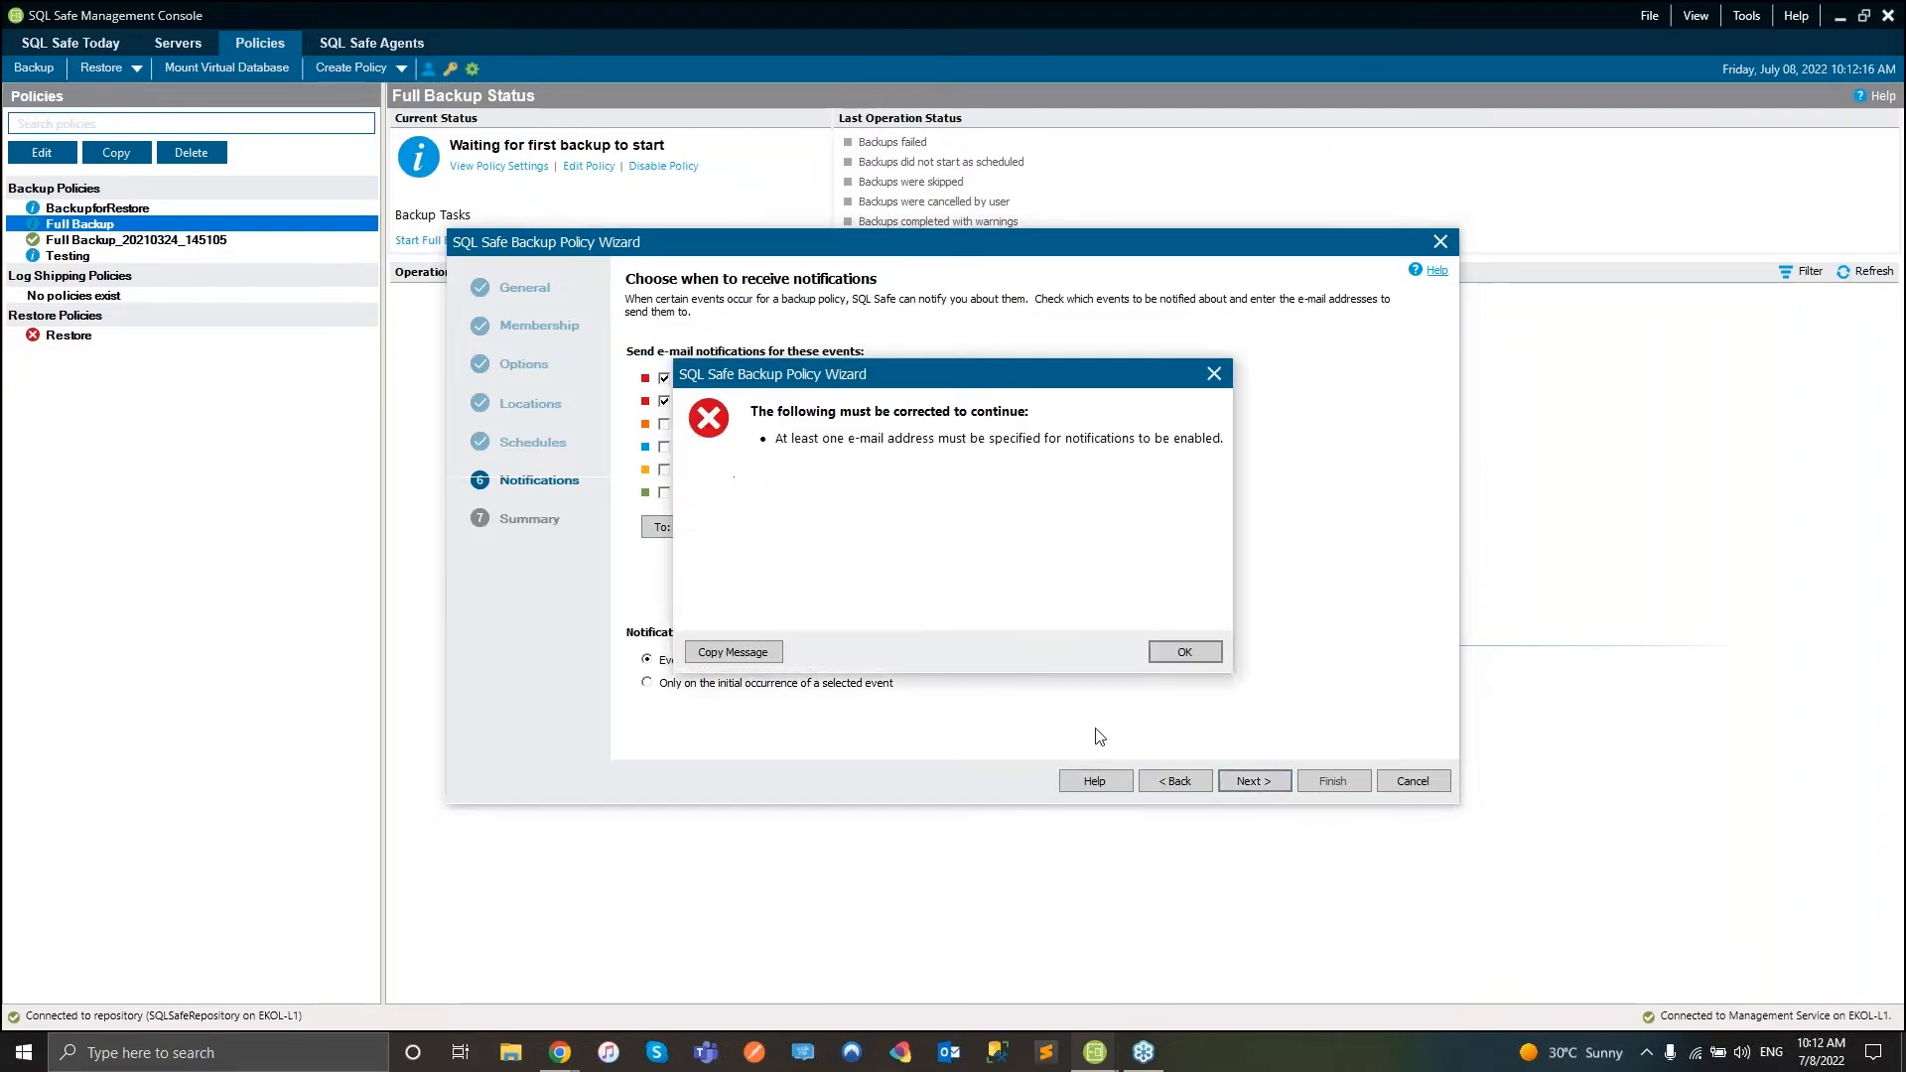
click(1181, 652)
click(1441, 242)
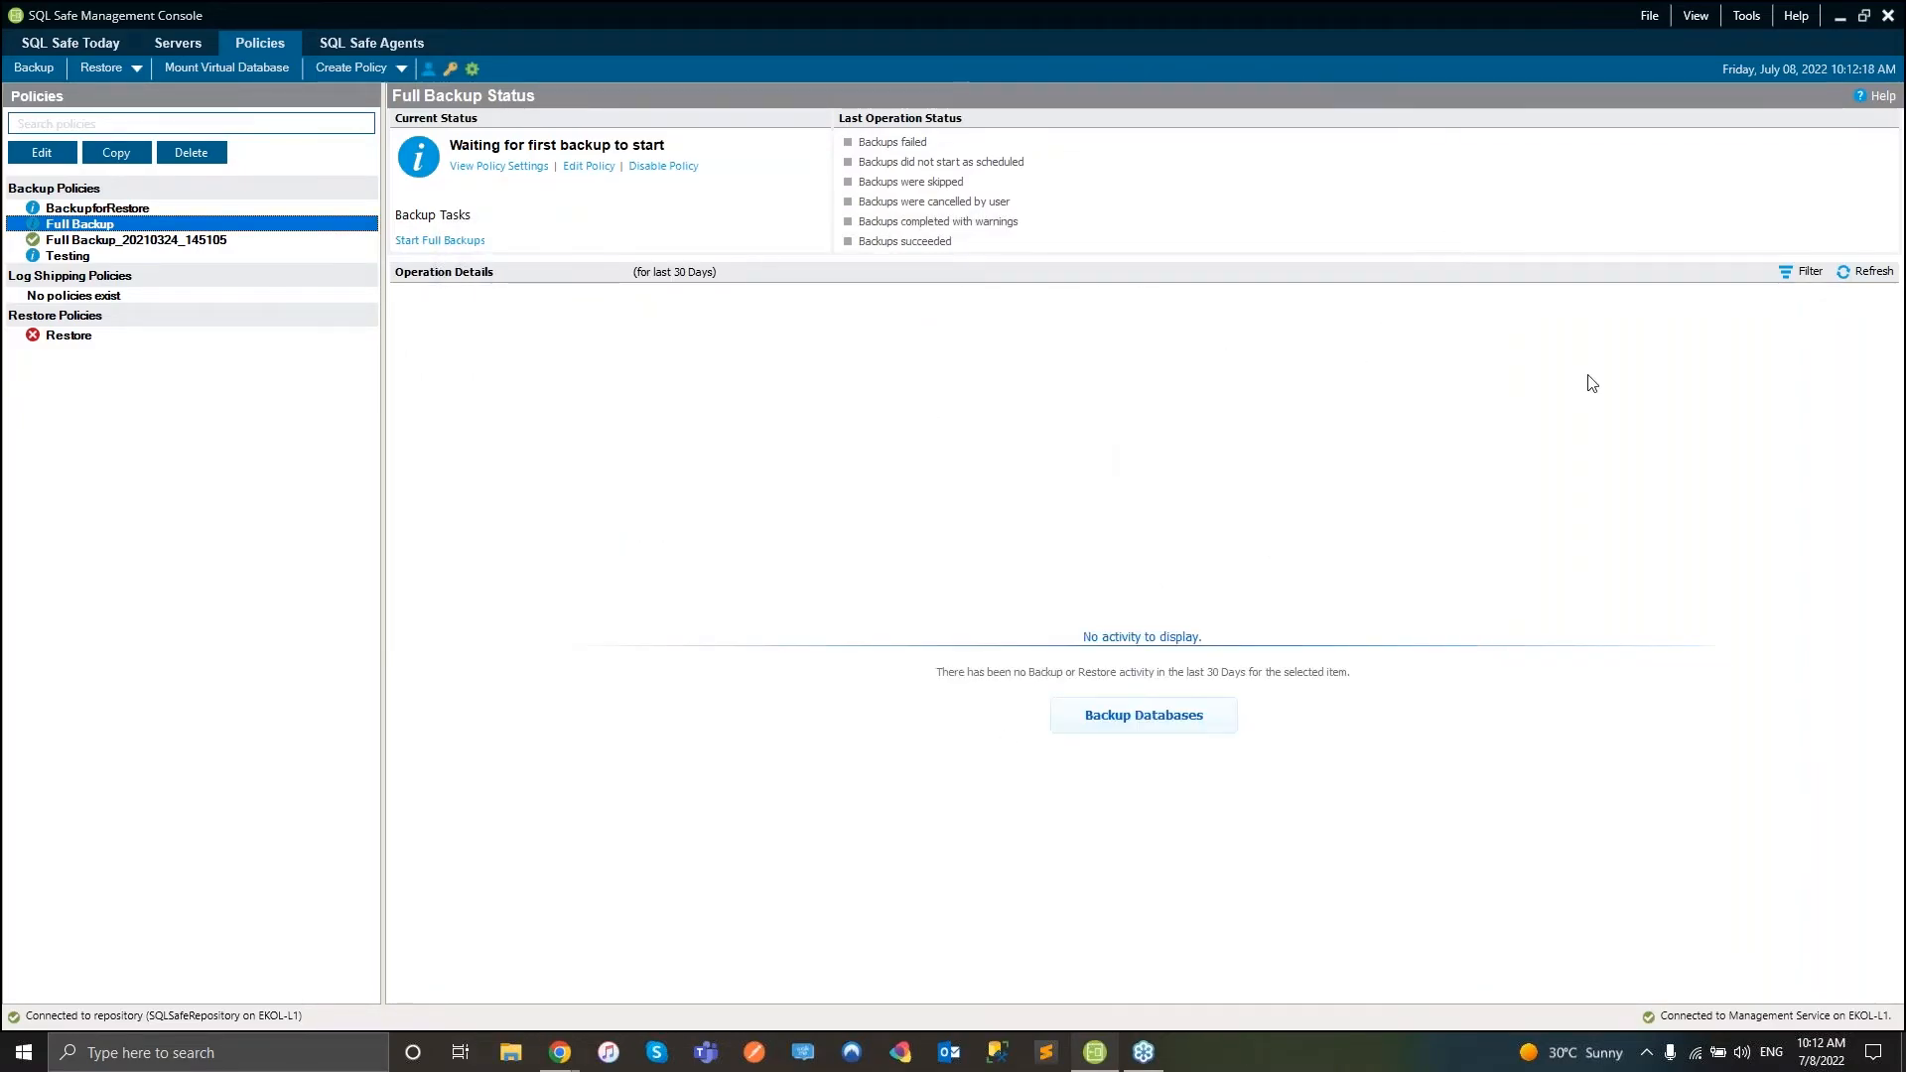
- Expand Event Details in the status display filter settings, then close them
click(1799, 271)
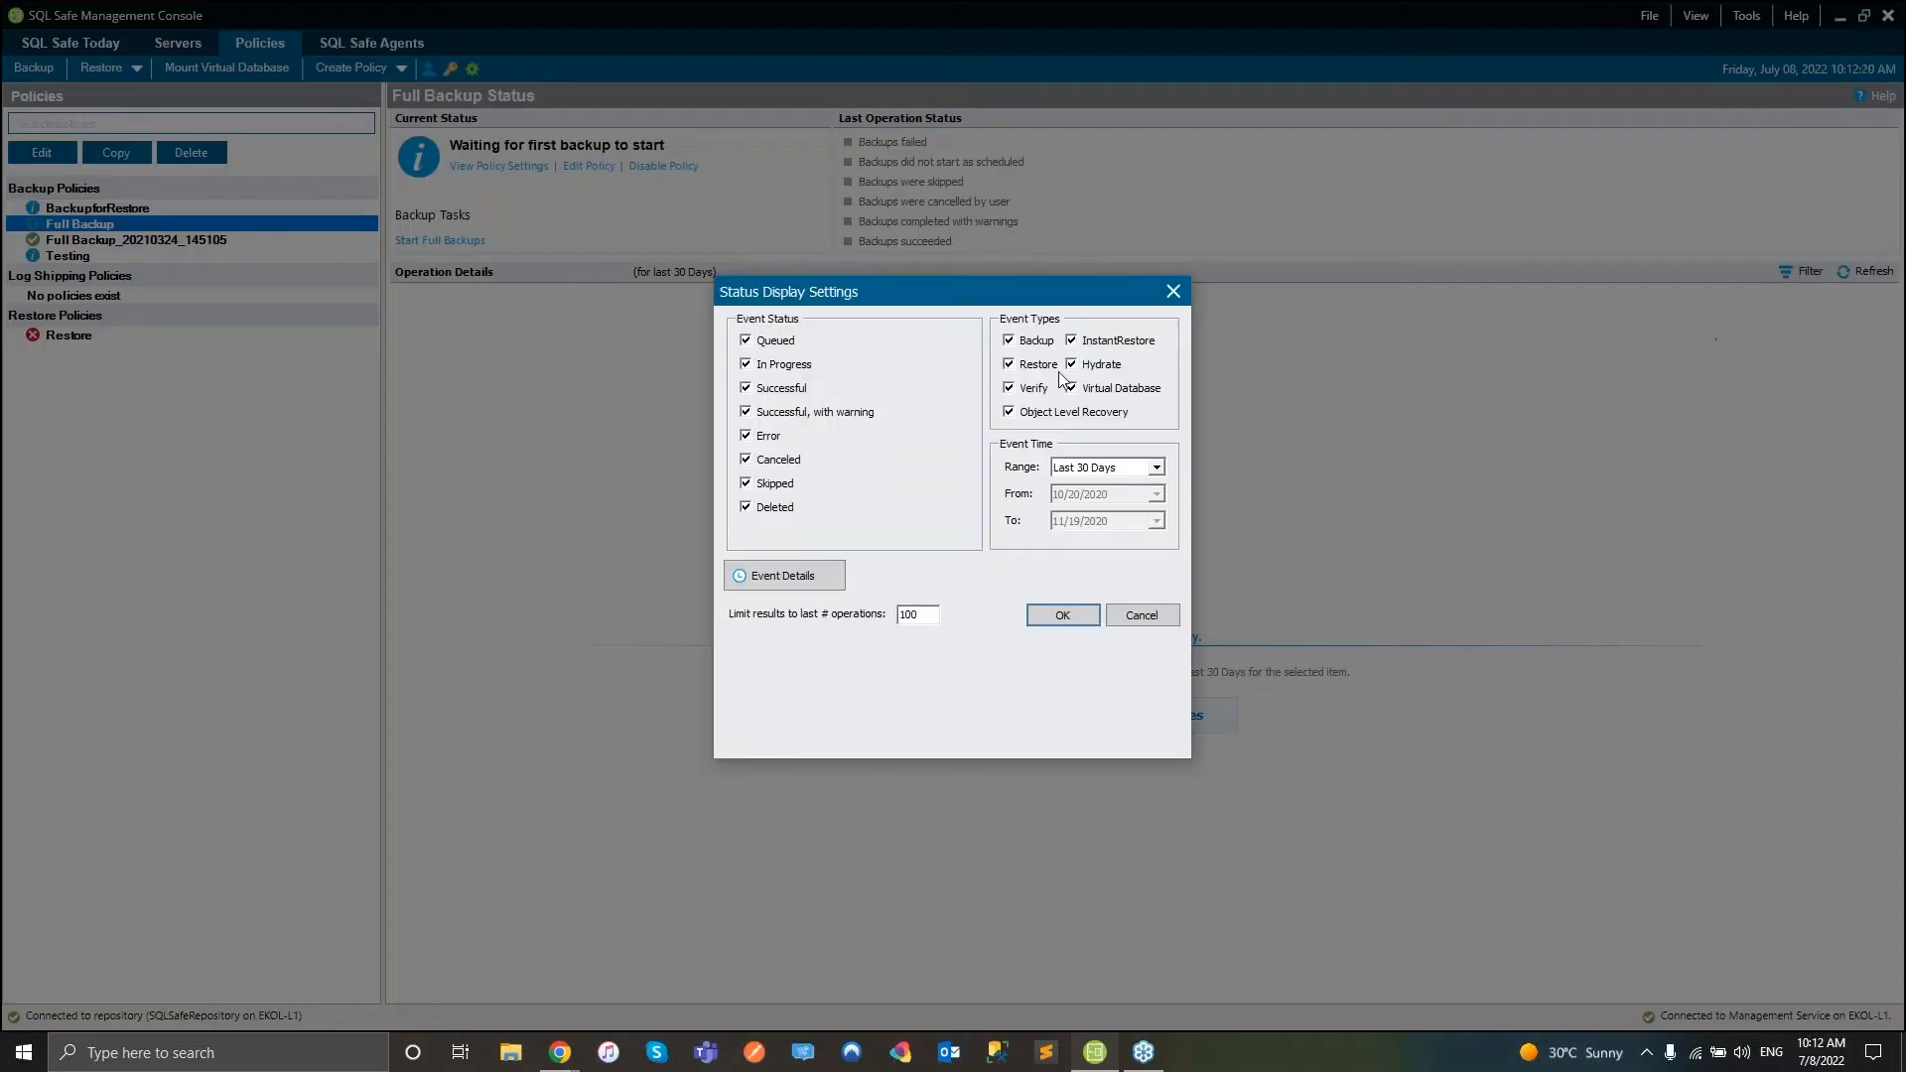
click(833, 577)
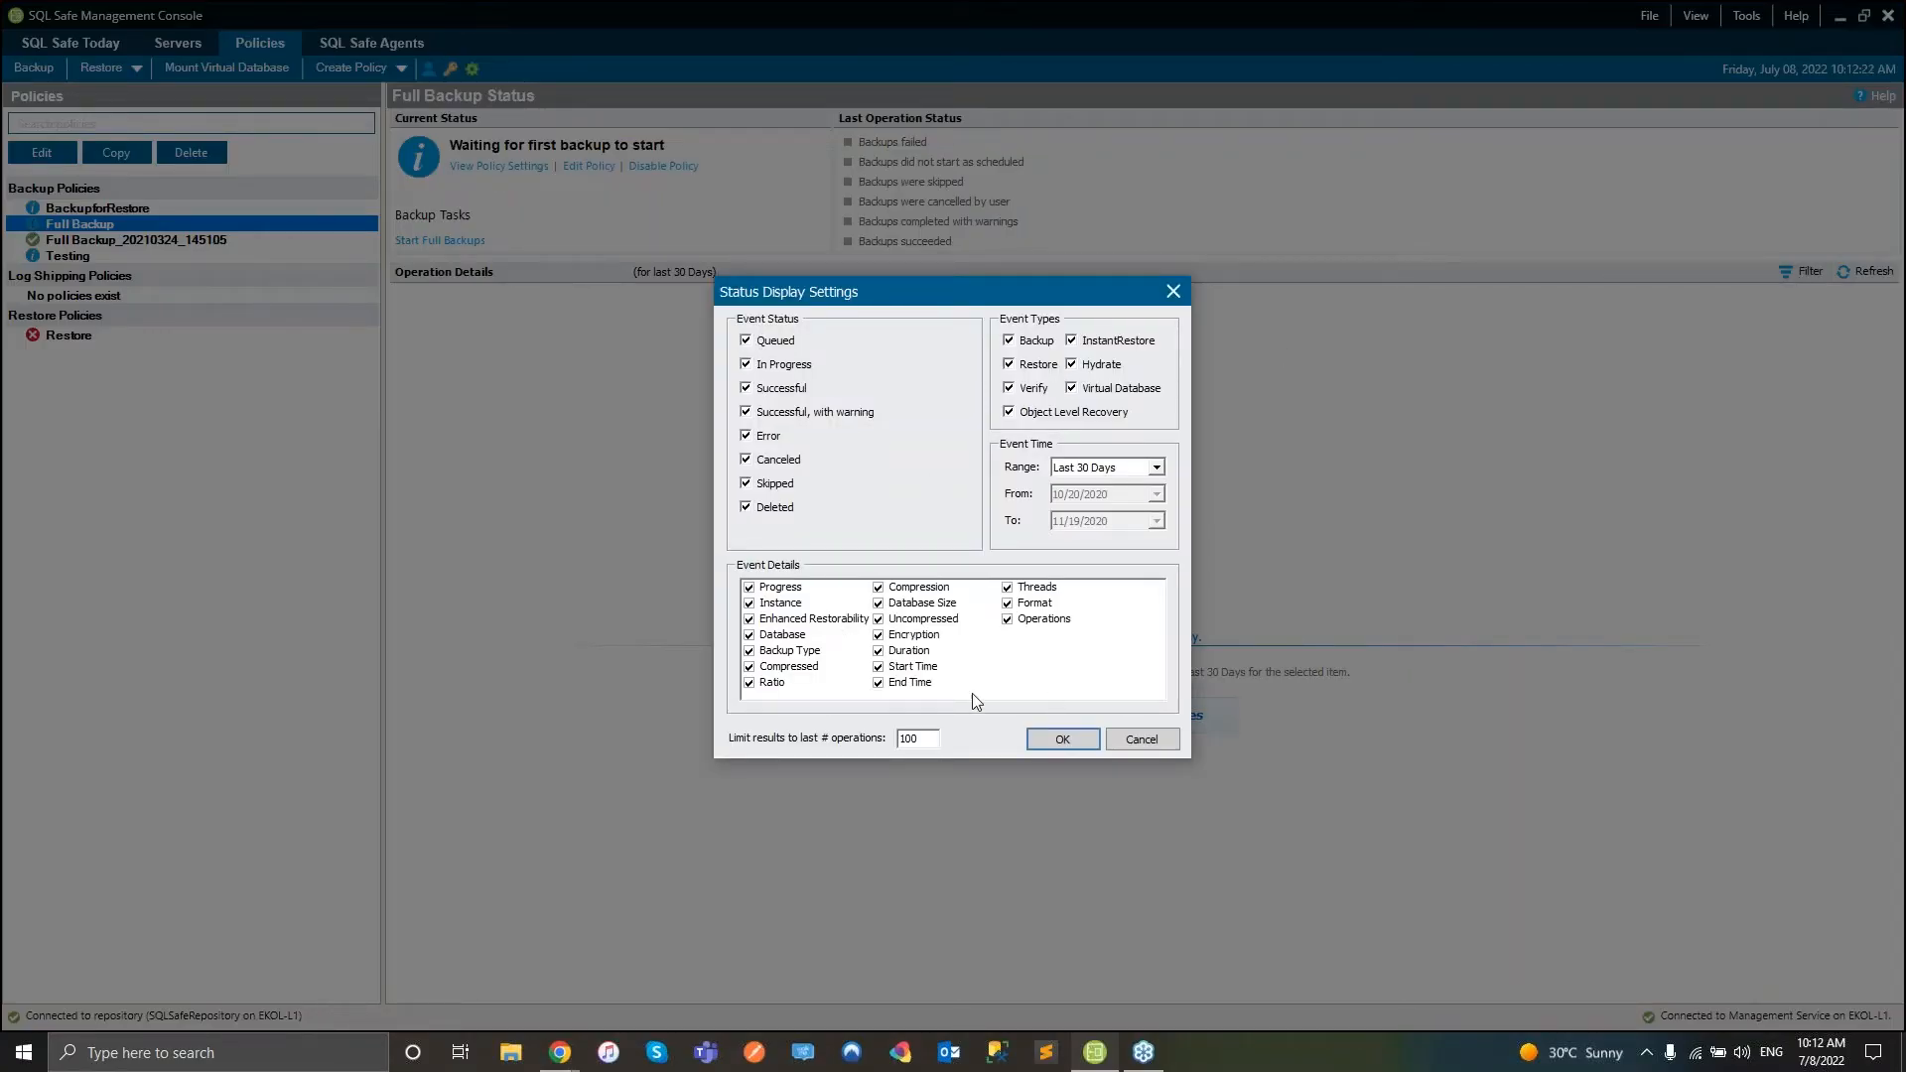
click(1168, 298)
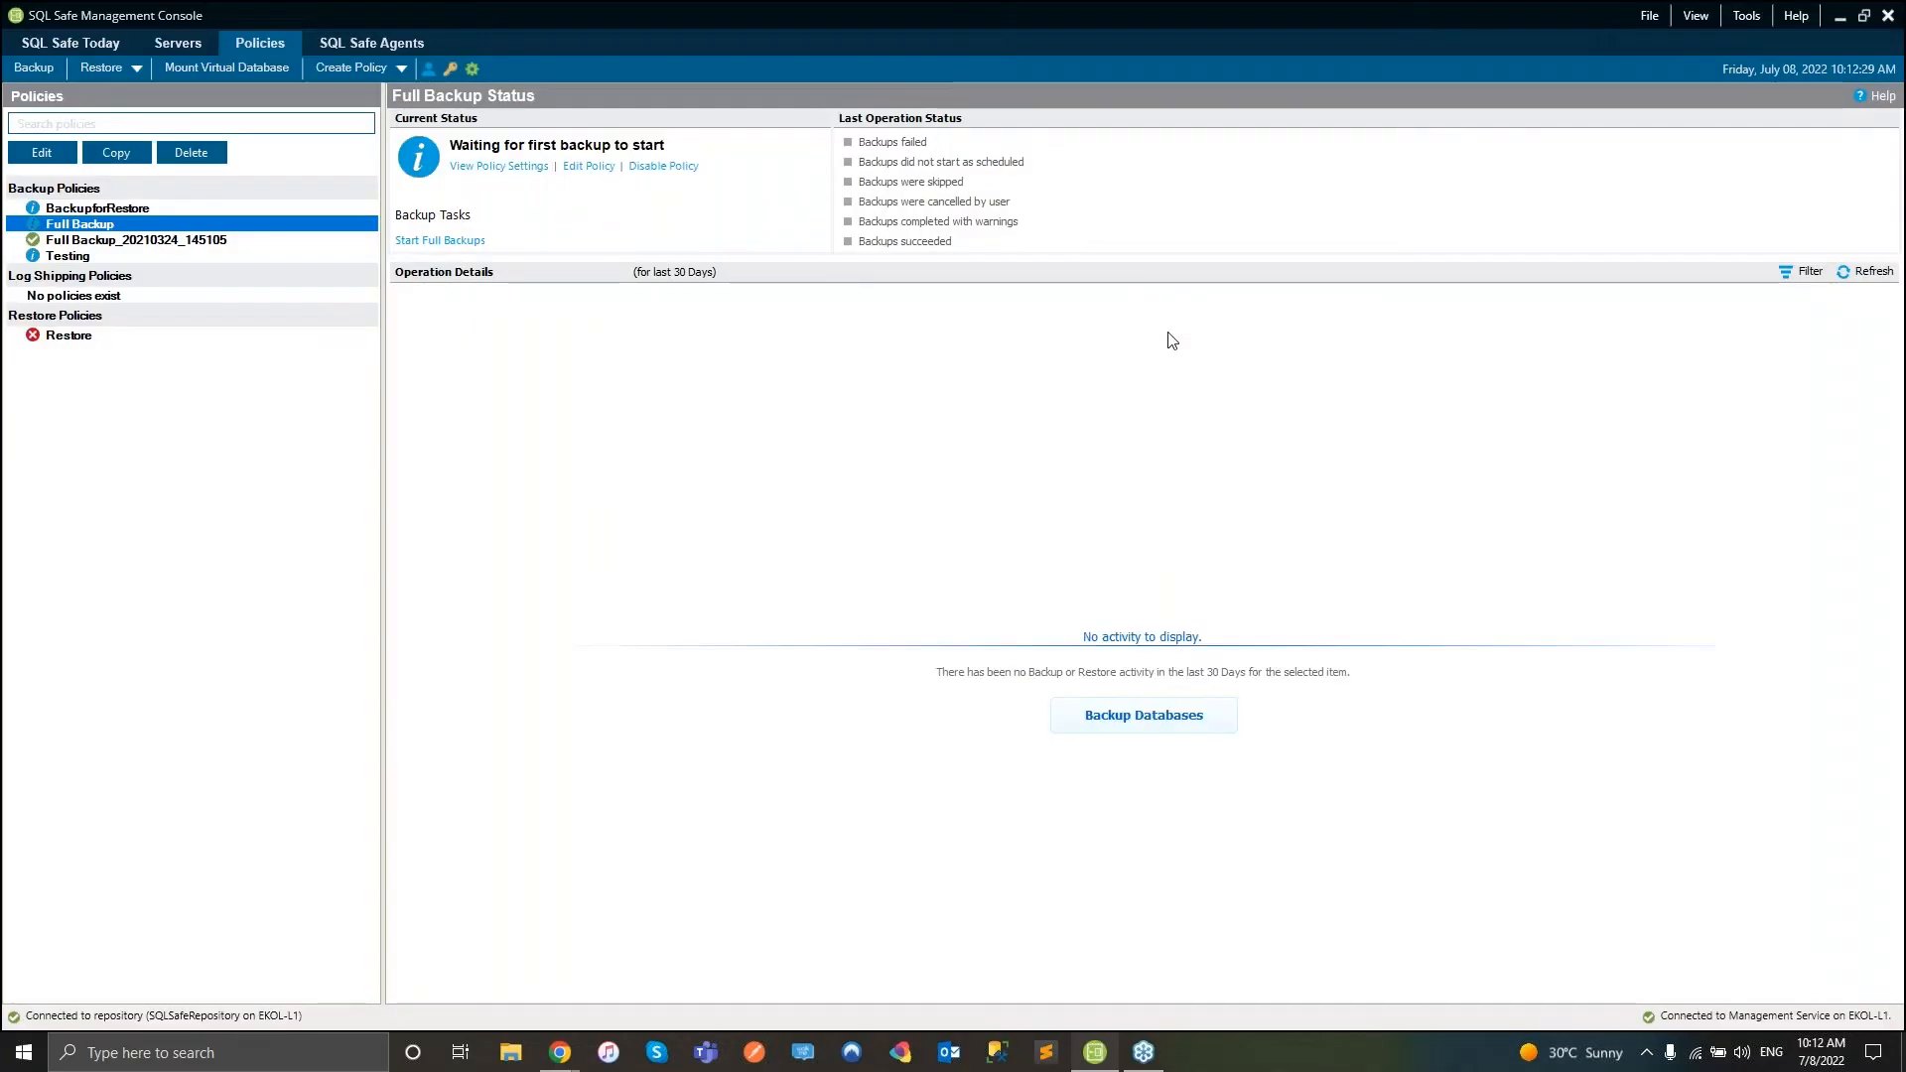
- Pick one of today's backup operations on SQL Safe Today, then advance to the THANKS! slide
click(99, 40)
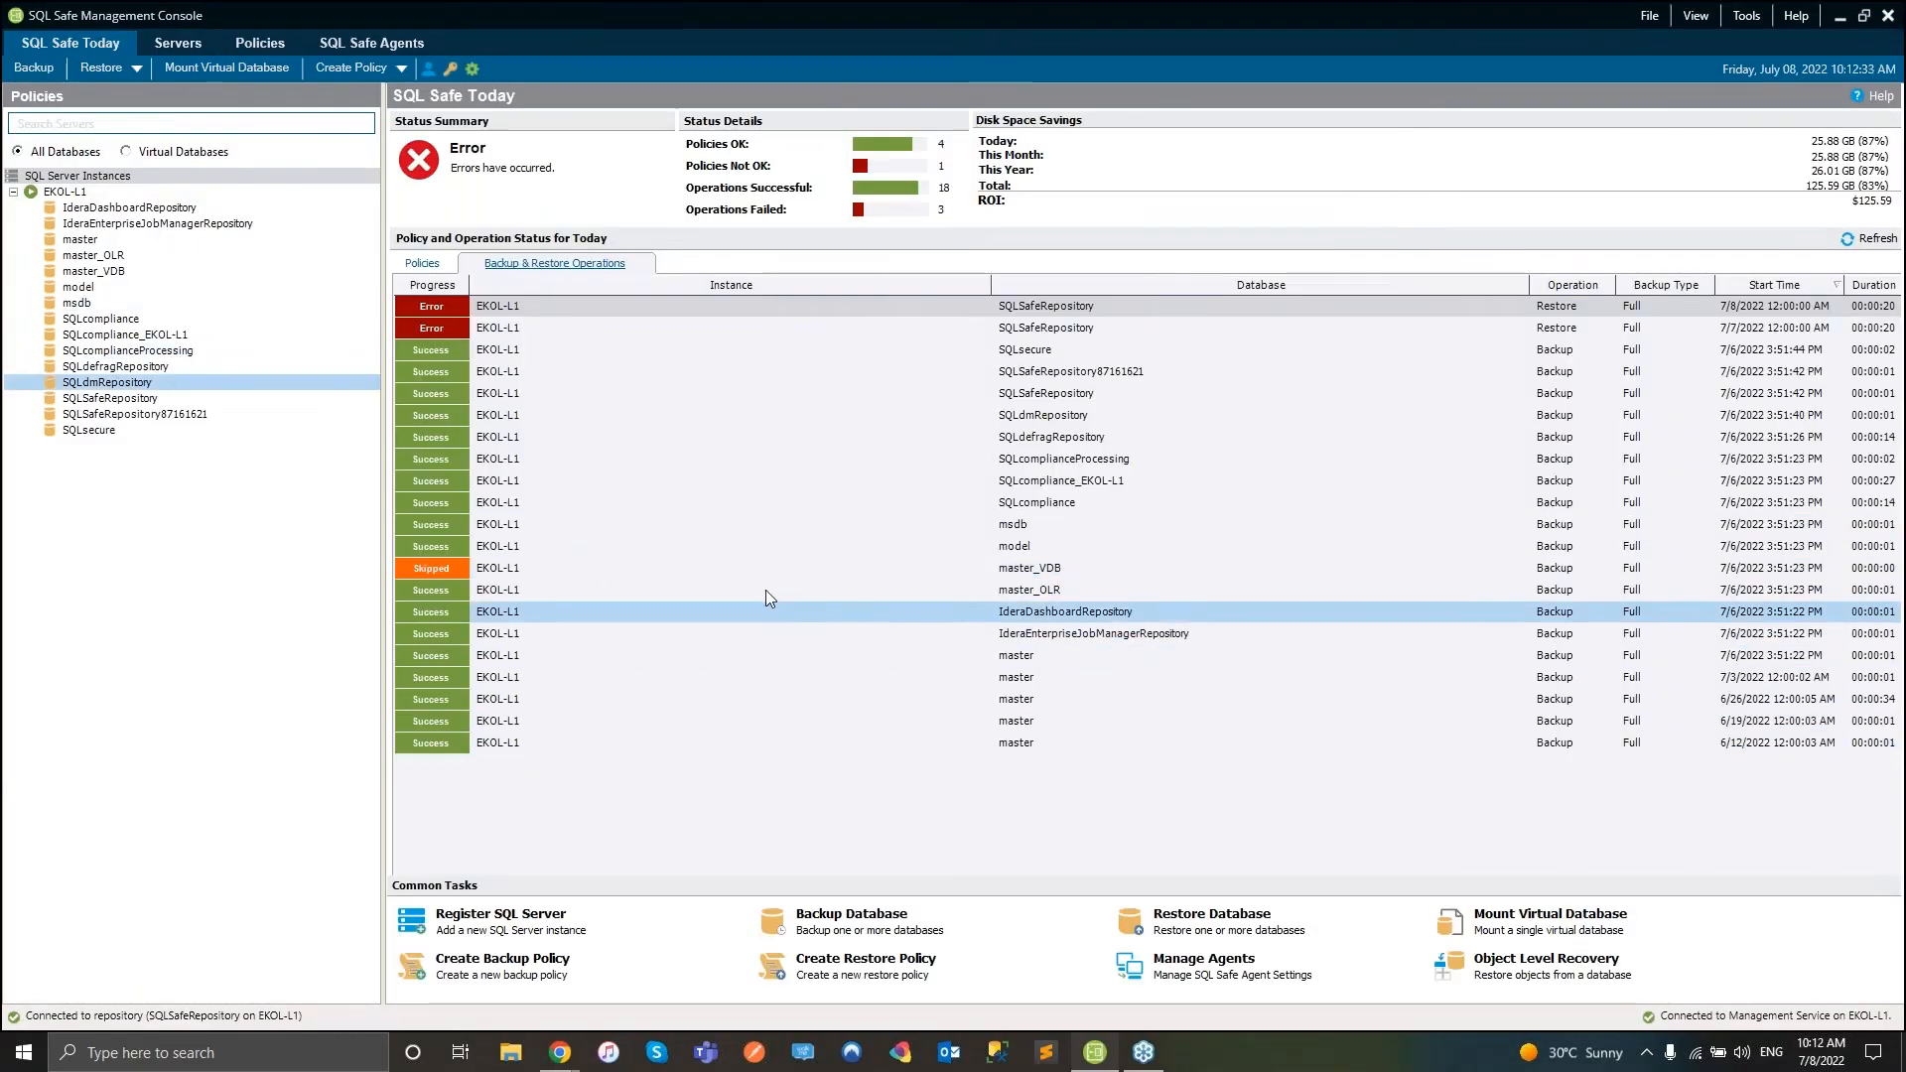
click(804, 478)
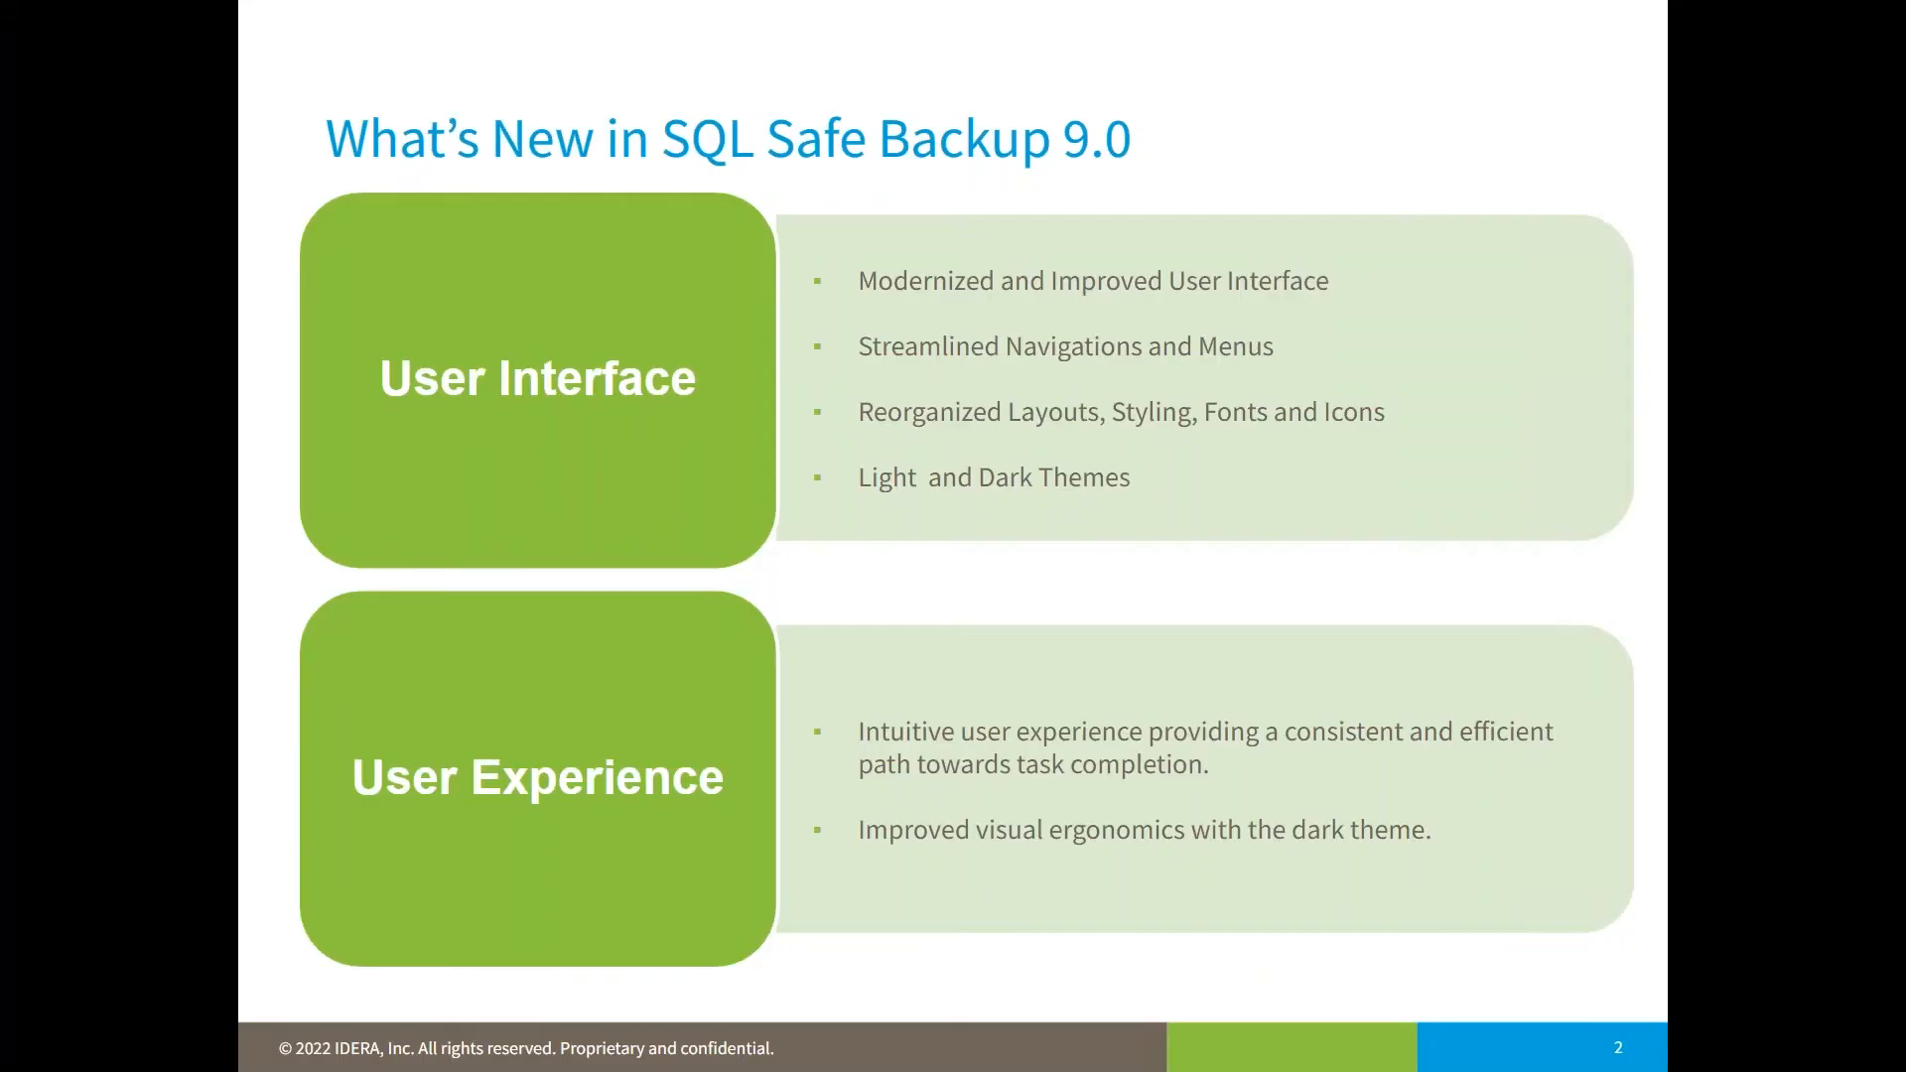
click(1850, 690)
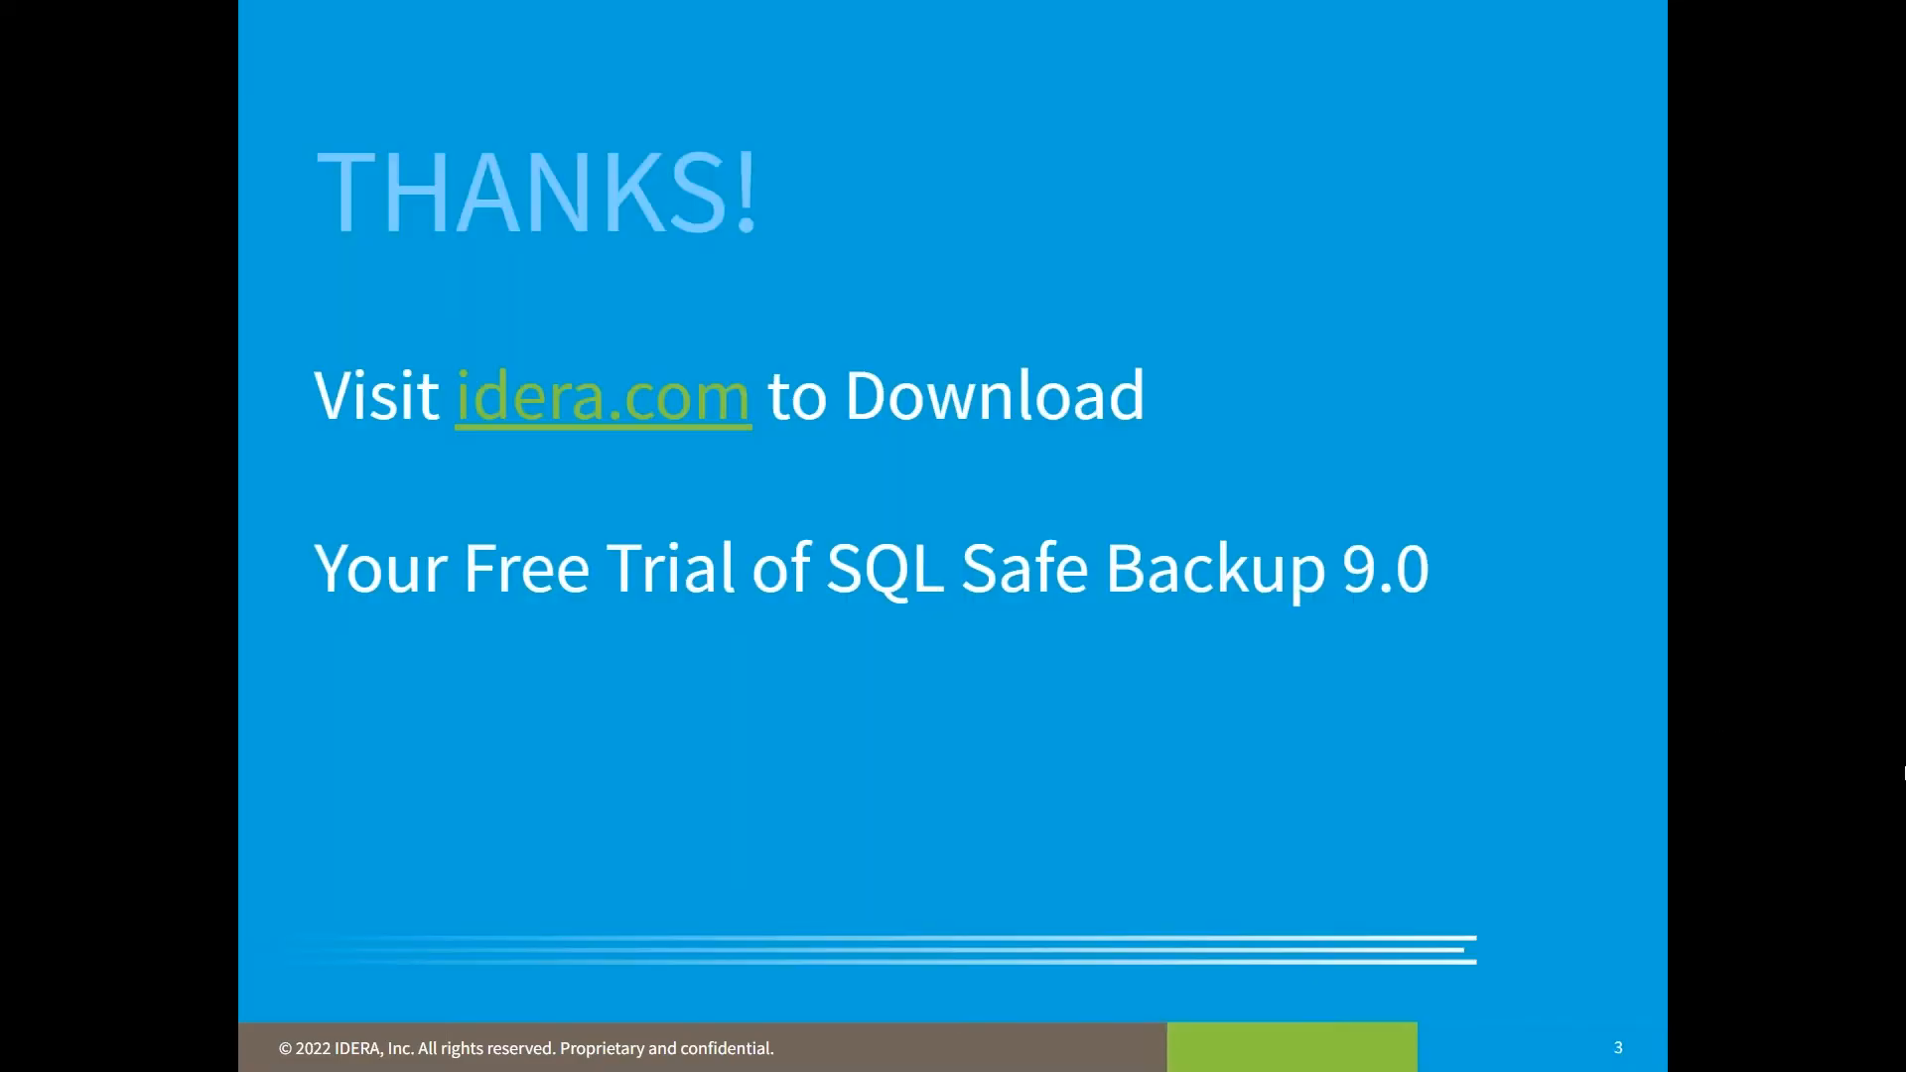